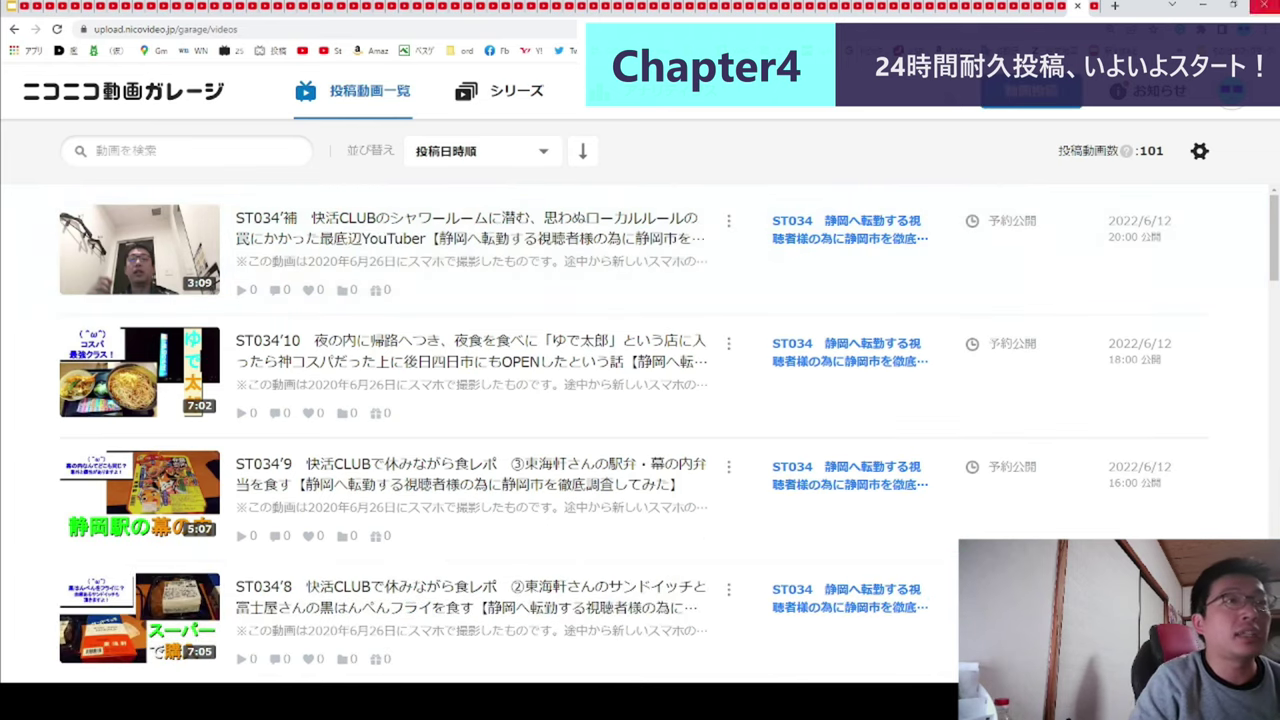
- Start a new video post and upload the ST035'1 video file
{"action": "left_click", "coordinate": [1020, 105]}
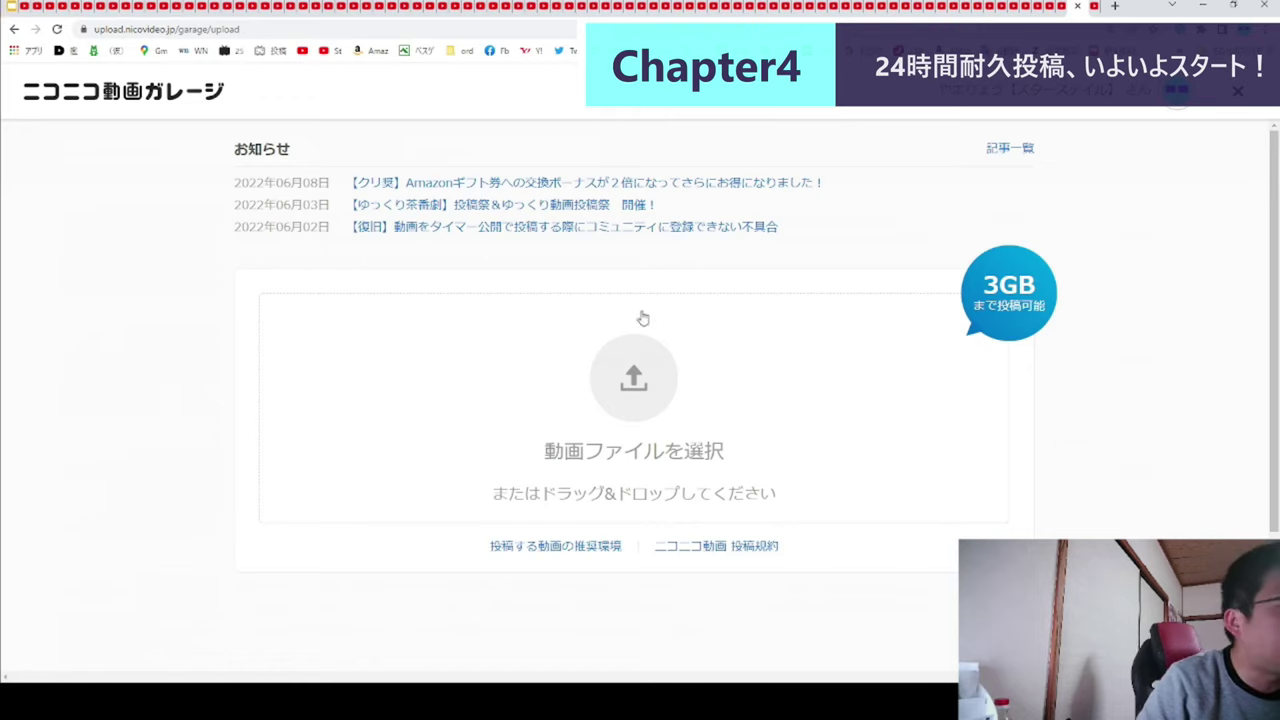
{"action": "left_click", "coordinate": [819, 402]}
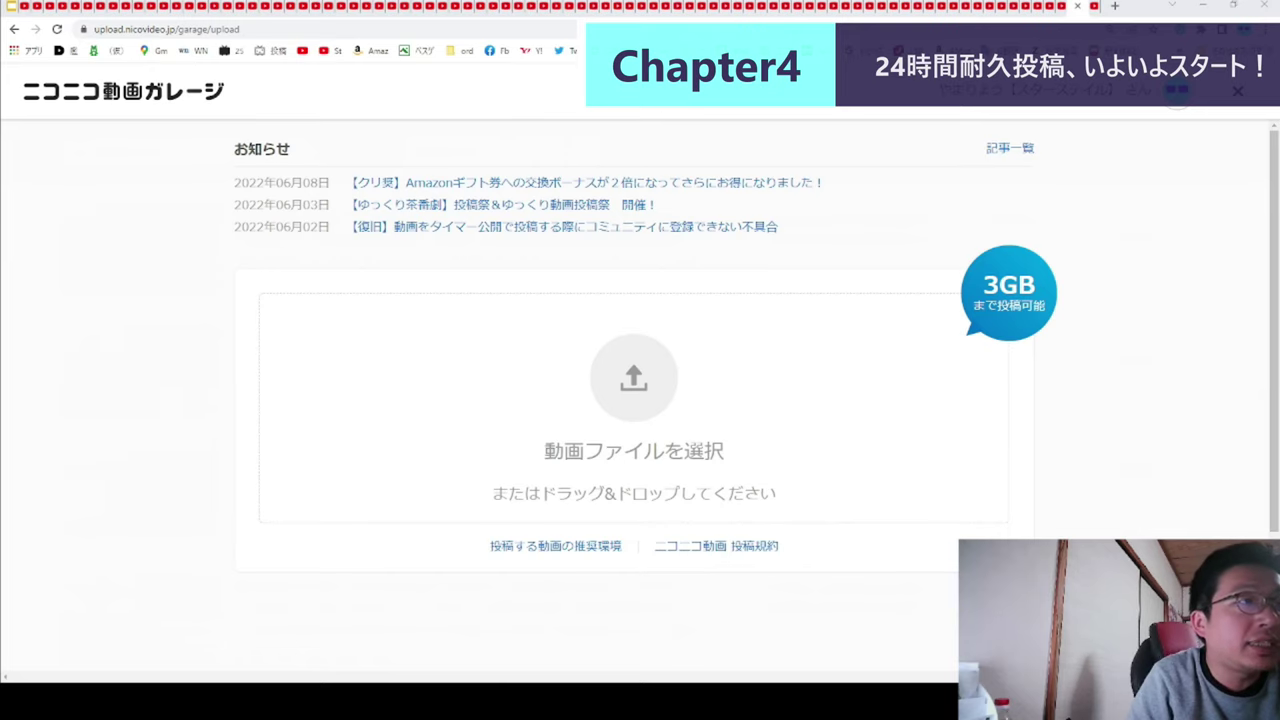
{"action": "left_click_drag", "start_coordinate": [640, 420], "coordinate": [663, 417]}
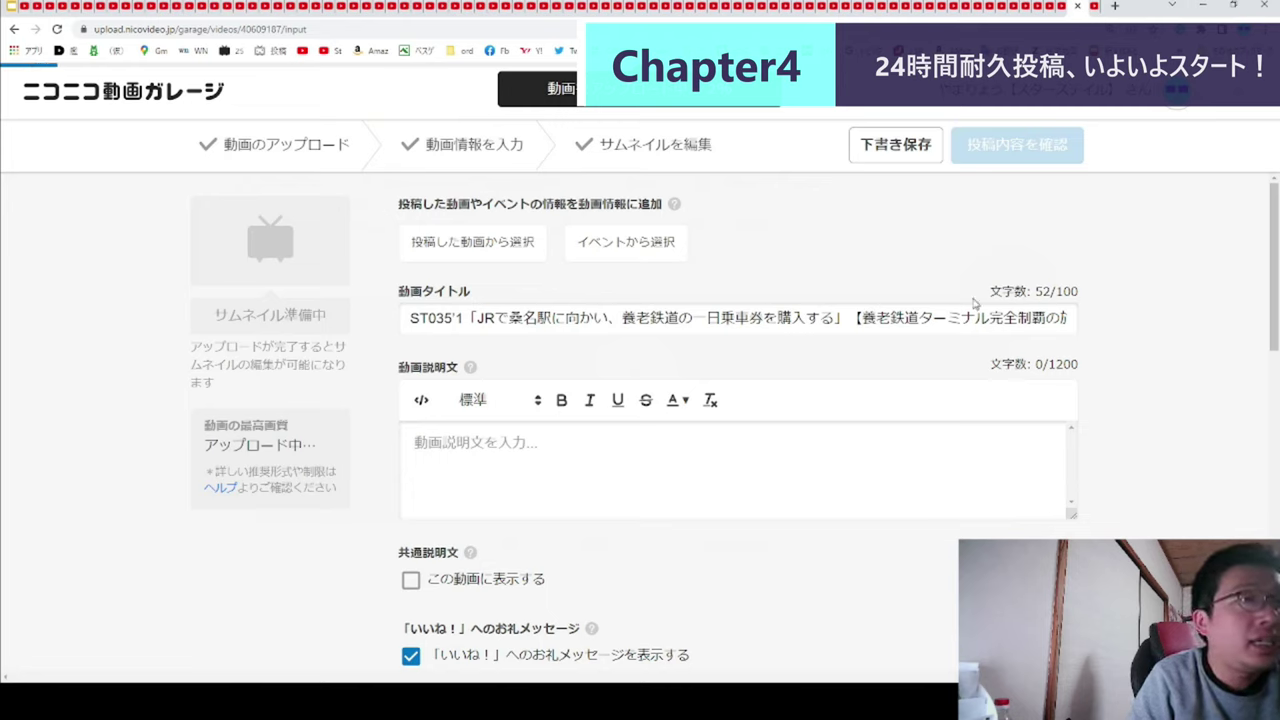
- In the video title, remove the closing bracket 」 and replace the opening bracket 「 after ST035'1 with a full-width space
{"action": "left_click_drag", "start_coordinate": [862, 318], "coordinate": [824, 318]}
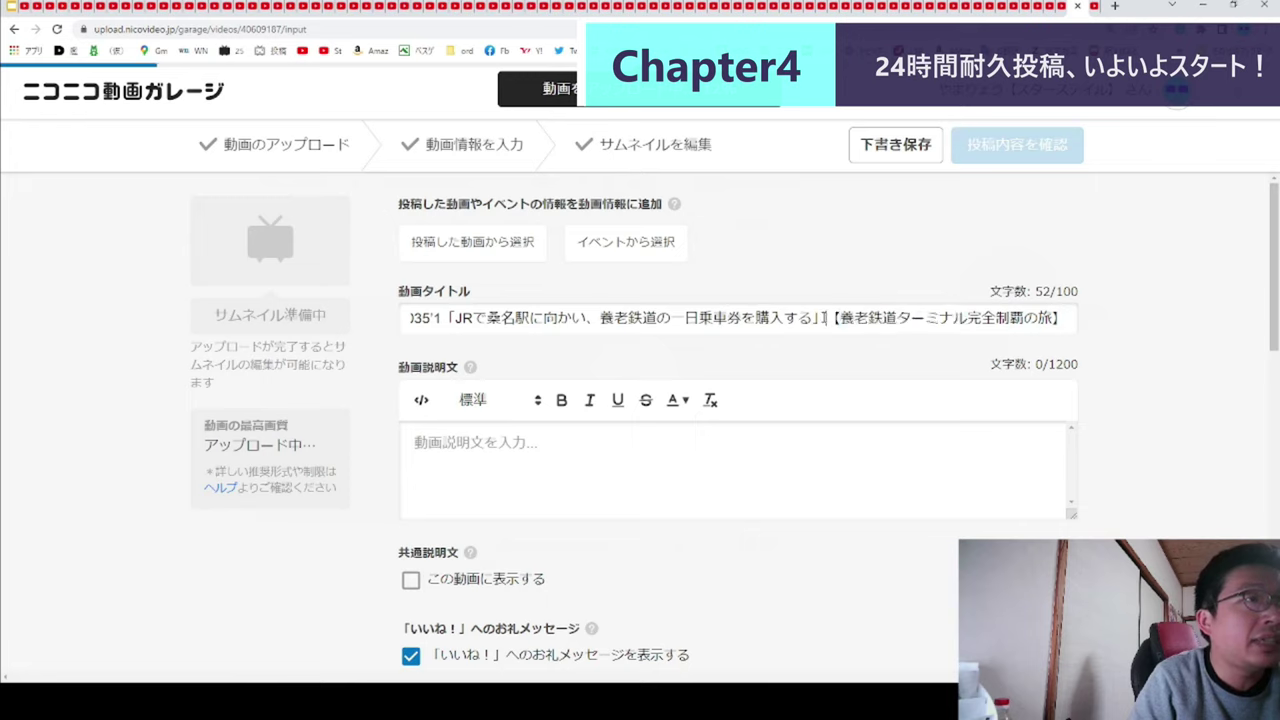
{"action": "key", "text": "BackSpace"}
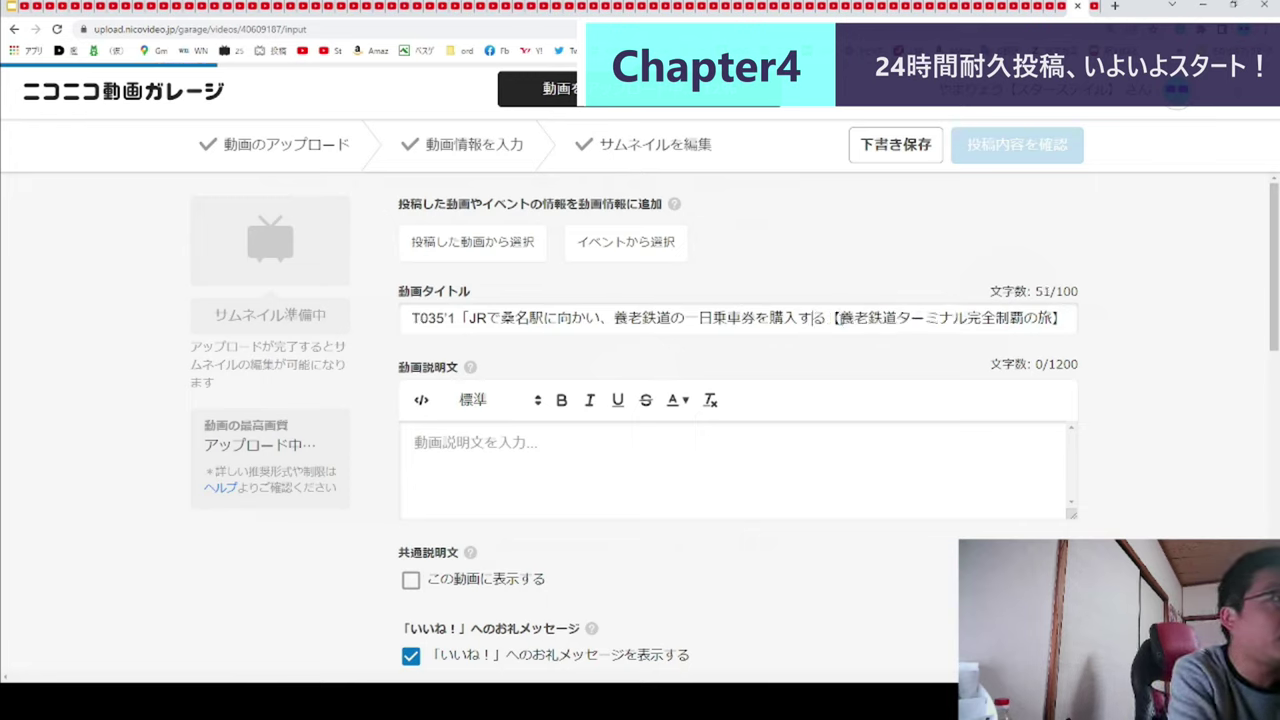
{"action": "key", "text": "Delete"}
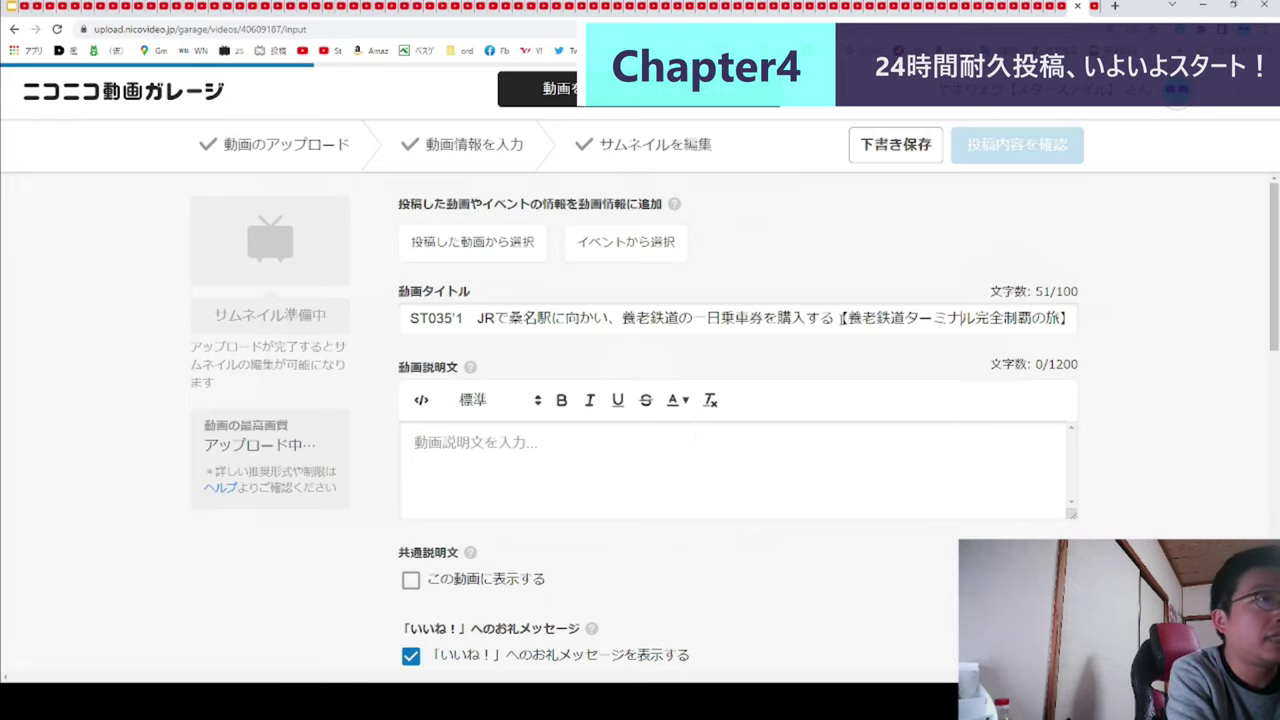
- Select the series name 養老鉄道ターミナル完全制覇の旅 inside the 【】 brackets of the video title
{"action": "left_click", "coordinate": [1064, 318]}
{"action": "key", "text": "shift+Left"}
{"action": "key", "text": "shift+Left"}
{"action": "key", "text": "shift+Left"}
{"action": "key", "text": "shift+Left"}
{"action": "key", "text": "shift+Left"}
{"action": "key", "text": "shift+Left"}
{"action": "key", "text": "shift+Left"}
{"action": "key", "text": "shift+Left"}
{"action": "key", "text": "shift+Left"}
{"action": "key", "text": "shift+Left"}
{"action": "key", "text": "shift+Left"}
{"action": "key", "text": "shift+Left"}
{"action": "key", "text": "shift+Left"}
{"action": "key", "text": "shift+Left"}
{"action": "key", "text": "shift+Left"}
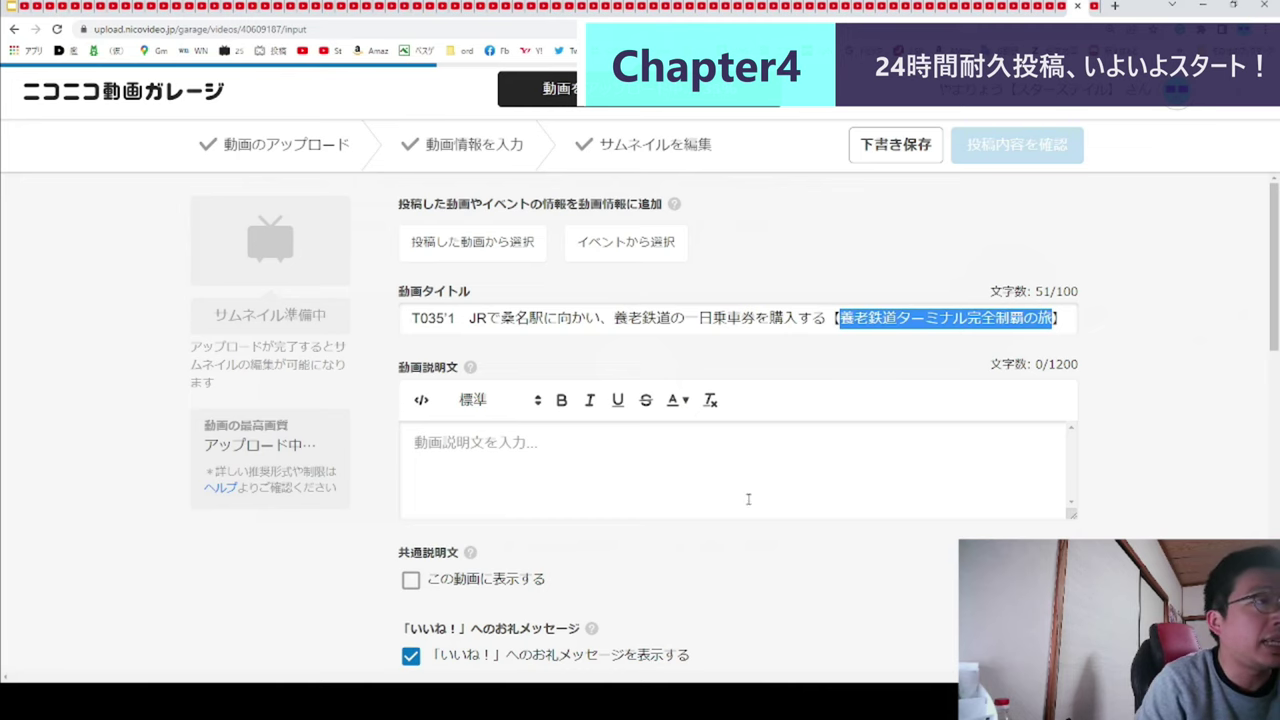
- Enable showing the common description (共通説明文) on this video
{"action": "scroll", "coordinate": [774, 496], "scroll_direction": "down", "scroll_amount": 3}
{"action": "left_click", "coordinate": [410, 312]}
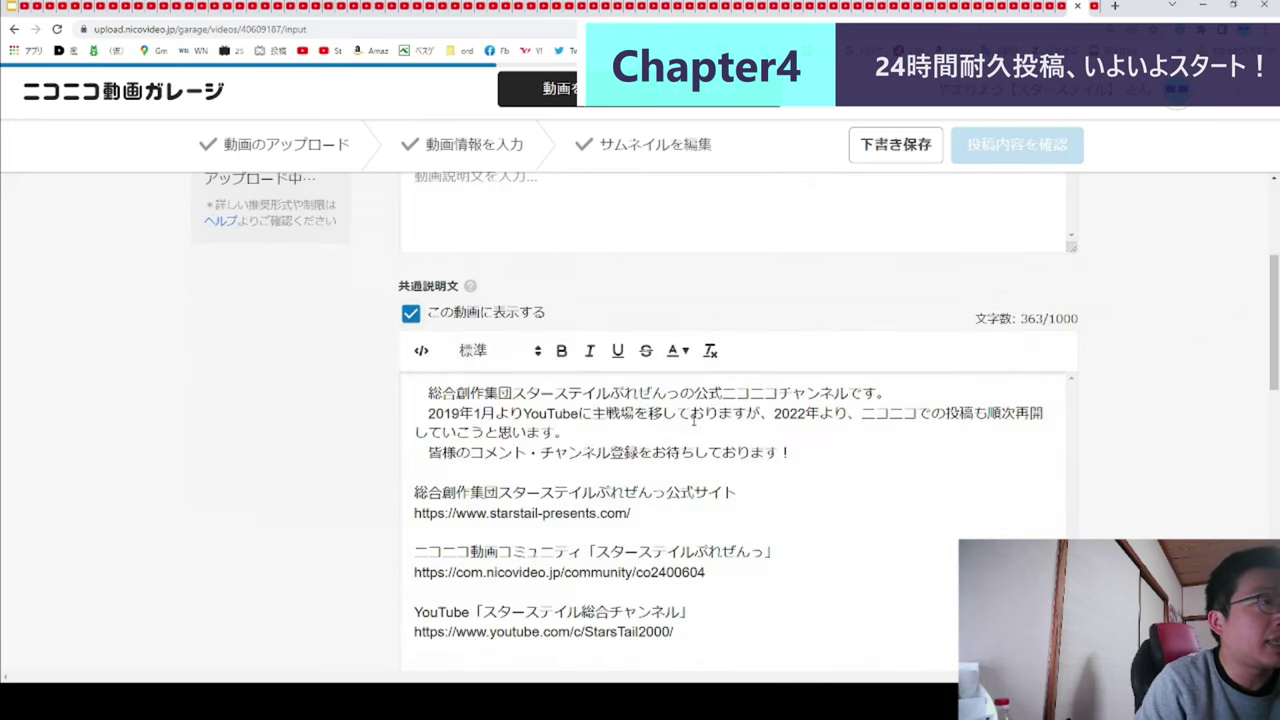
- Look through the remaining post settings and the list of existing series
{"action": "scroll", "coordinate": [620, 400], "scroll_direction": "down", "scroll_amount": 10}
{"action": "scroll", "coordinate": [610, 399], "scroll_direction": "up", "scroll_amount": 1}
{"action": "scroll", "coordinate": [610, 399], "scroll_direction": "up", "scroll_amount": 4}
{"action": "scroll", "coordinate": [597, 330], "scroll_direction": "down", "scroll_amount": 5}
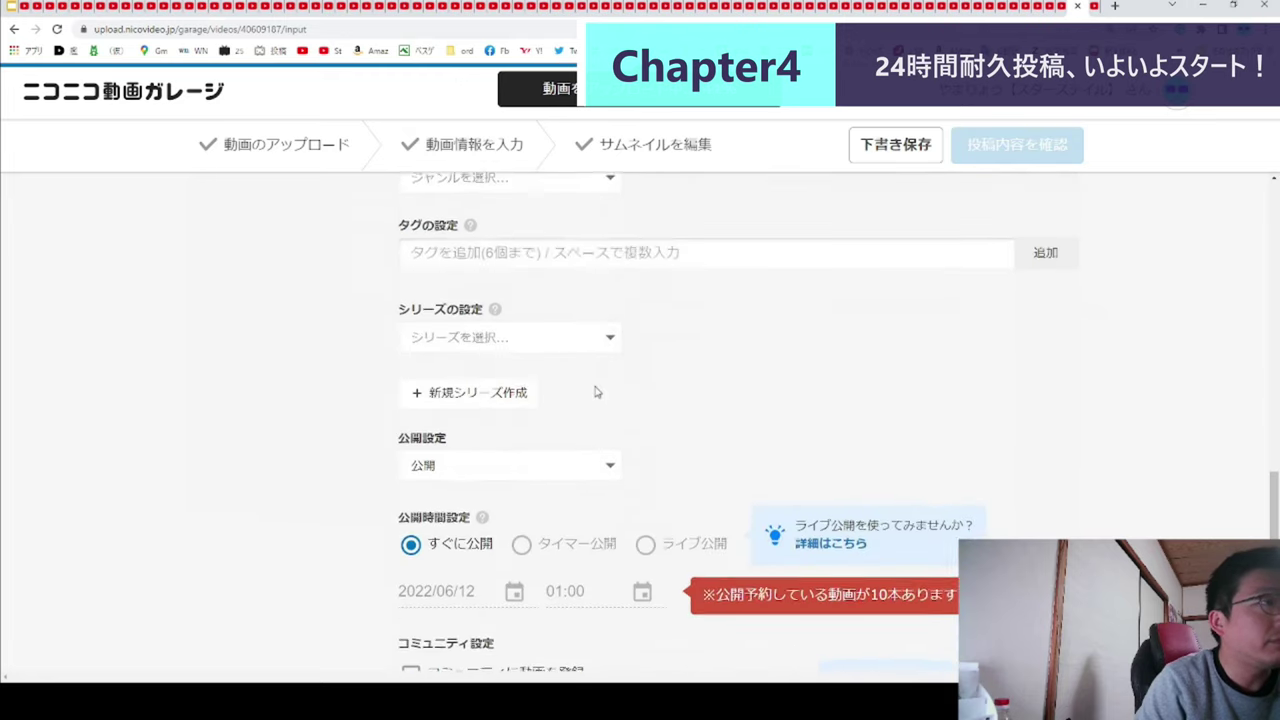
{"action": "scroll", "coordinate": [595, 386], "scroll_direction": "down", "scroll_amount": 1}
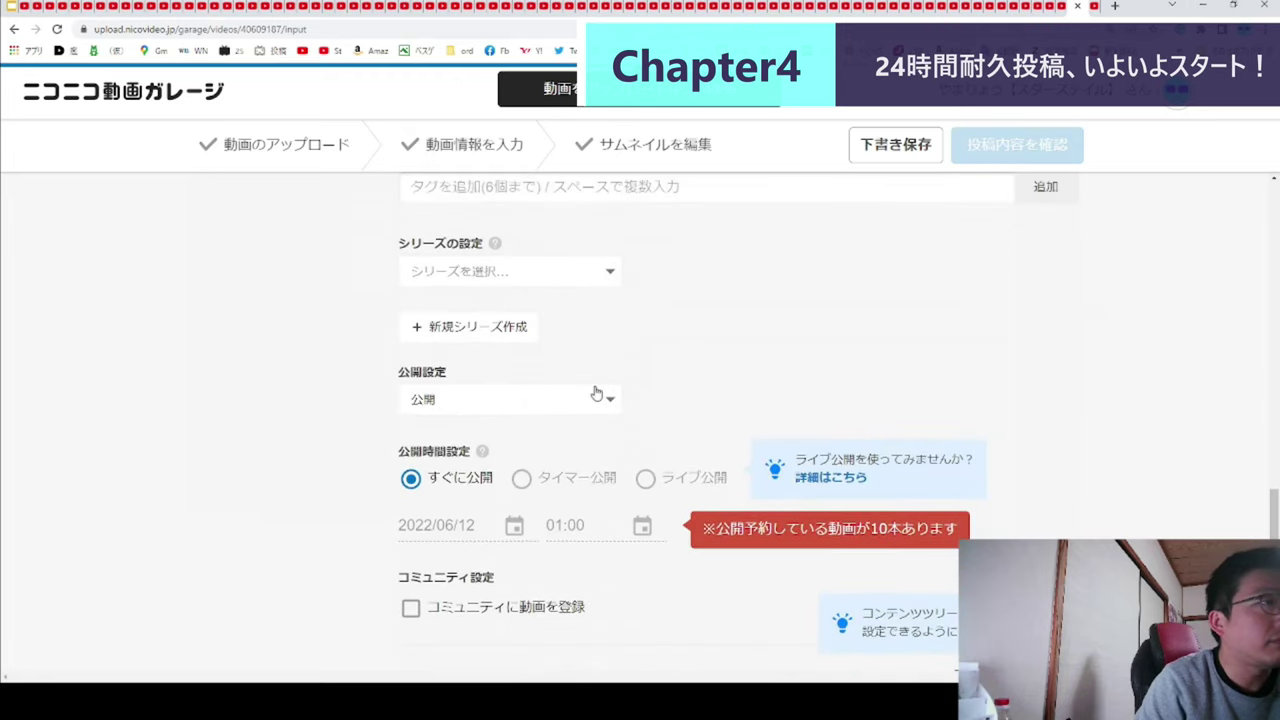
{"action": "left_click", "coordinate": [528, 272]}
{"action": "left_click", "coordinate": [999, 281]}
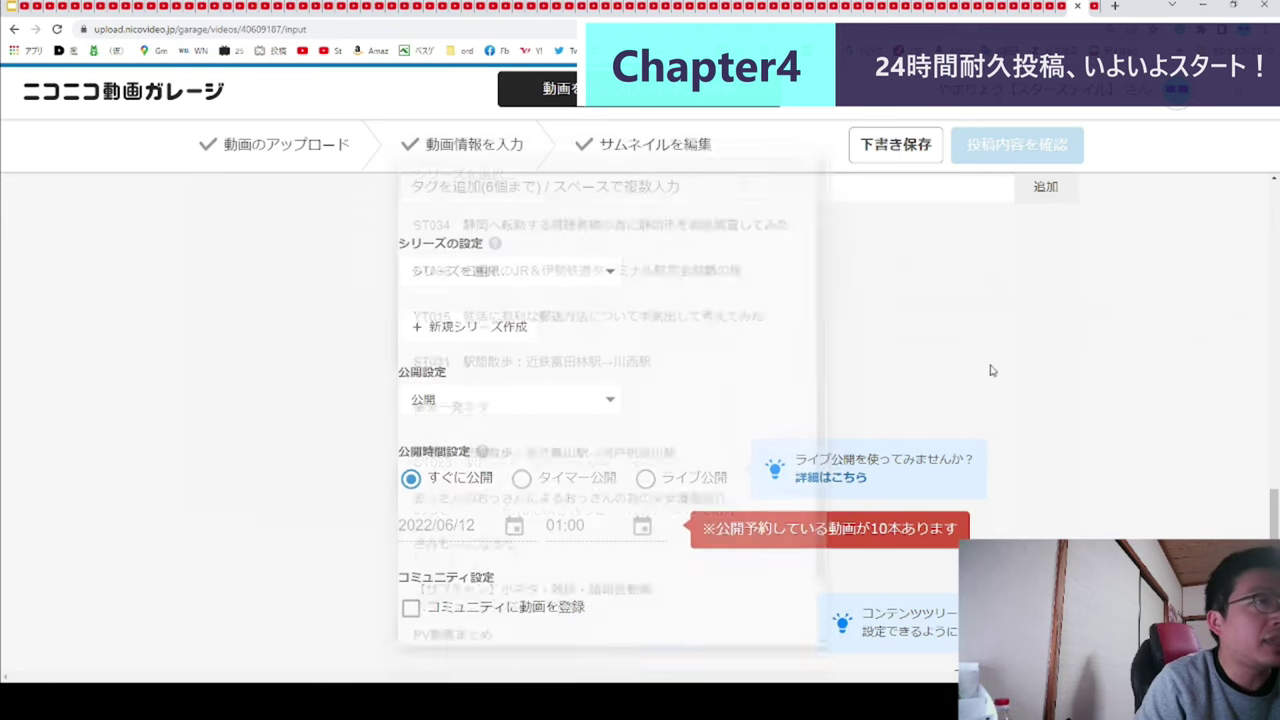
{"action": "scroll", "coordinate": [553, 276], "scroll_direction": "up", "scroll_amount": 10}
{"action": "scroll", "coordinate": [560, 292], "scroll_direction": "up", "scroll_amount": 3}
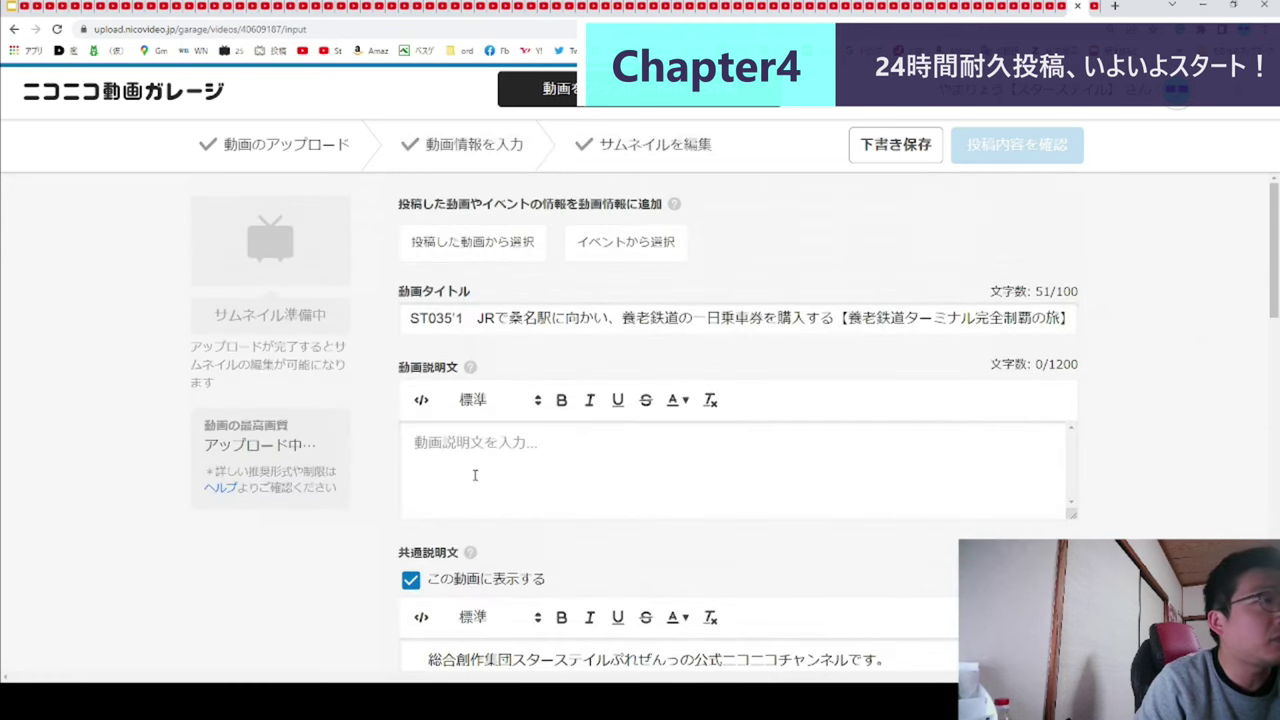
- Switch to YouTube Studio and copy the end of the description, from the blank line above ご視聴ありがとうございます。 through the 代表Twitter line
{"action": "left_click", "coordinate": [14, 7]}
{"action": "key", "text": "alt+Left"}
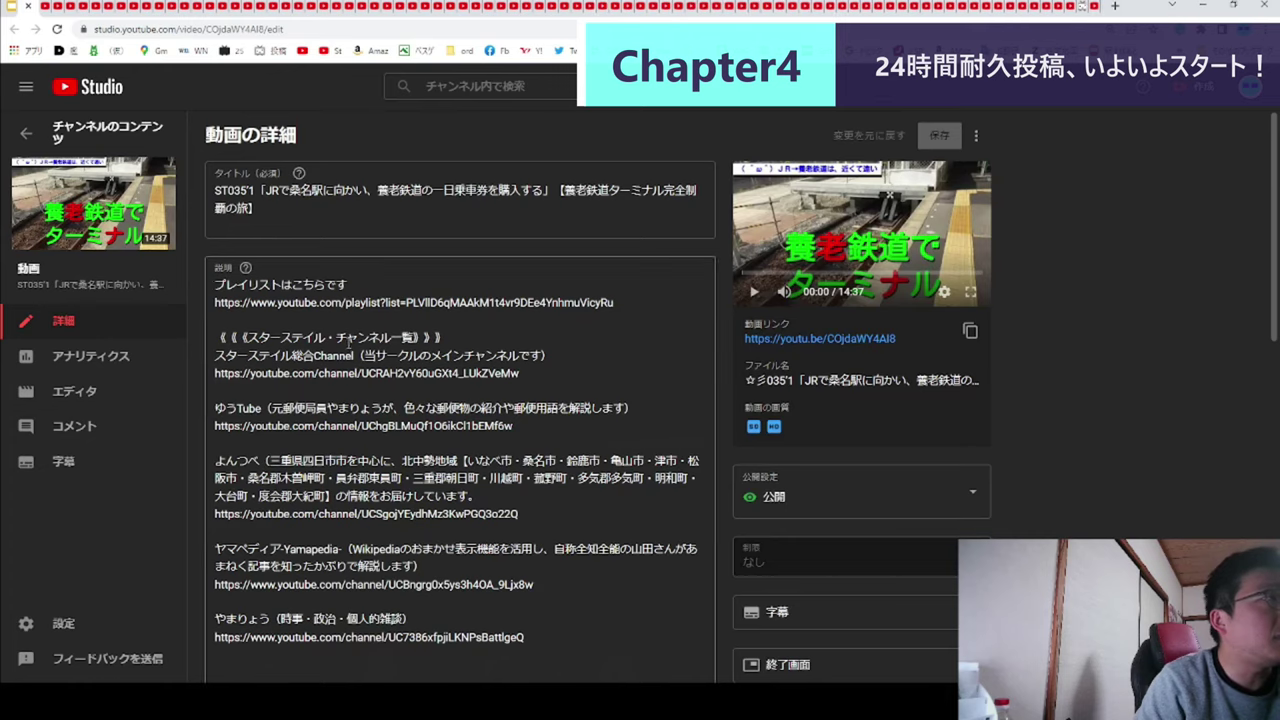
{"action": "scroll", "coordinate": [340, 348], "scroll_direction": "down", "scroll_amount": 4}
{"action": "left_click_drag", "start_coordinate": [326, 352], "coordinate": [609, 553]}
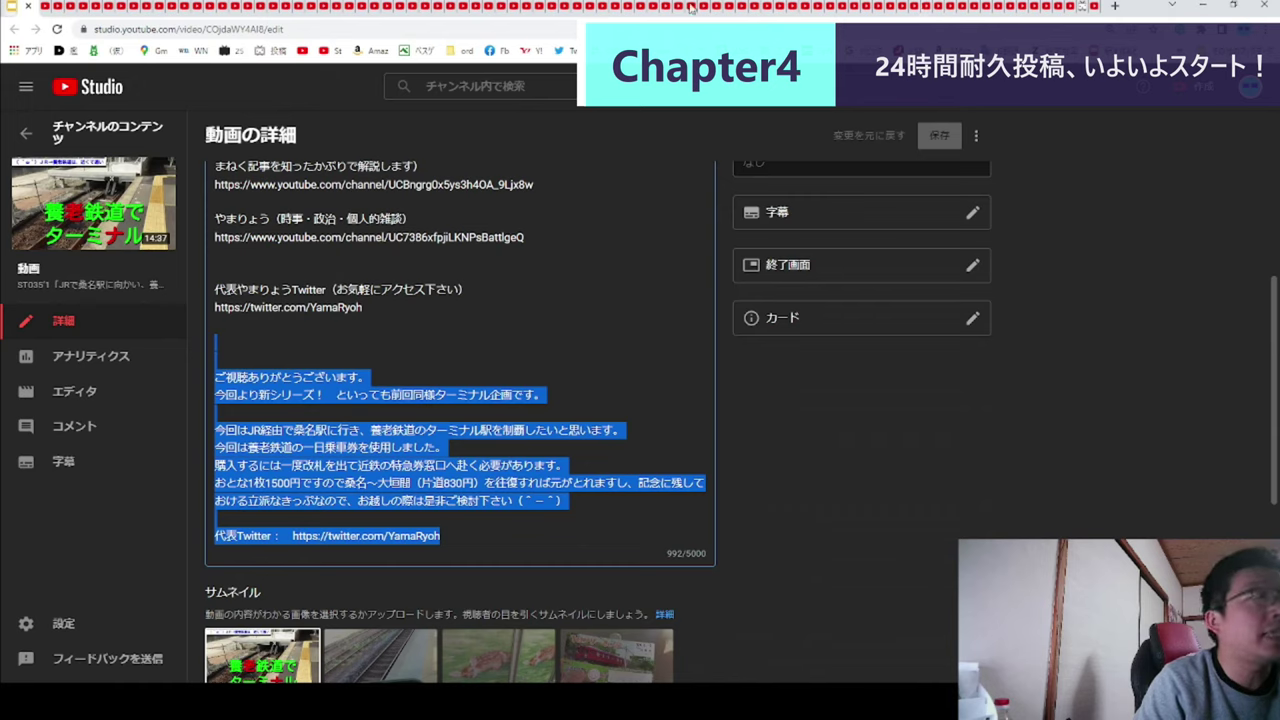
- Switch back to the niconico upload form, paste the copied text into the video description and delete the blank lines above it
{"action": "left_click", "coordinate": [1081, 9]}
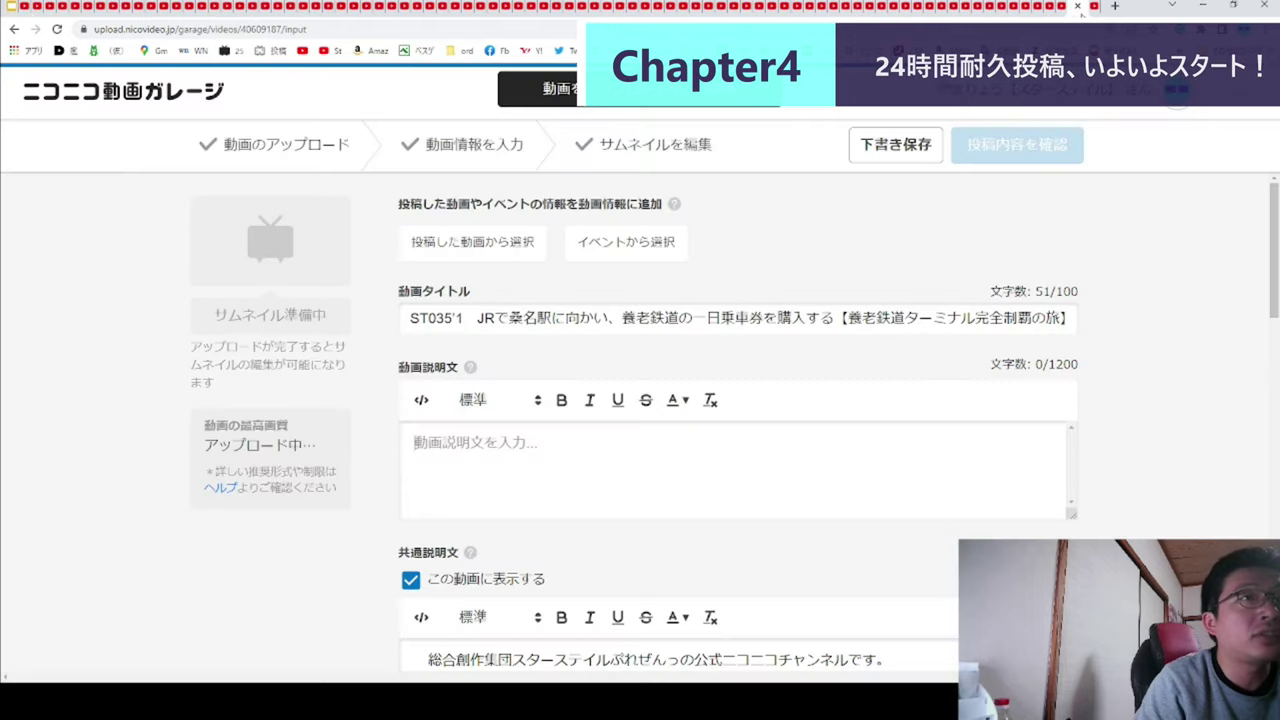
{"action": "left_click", "coordinate": [494, 476]}
{"action": "key", "text": "ctrl+v"}
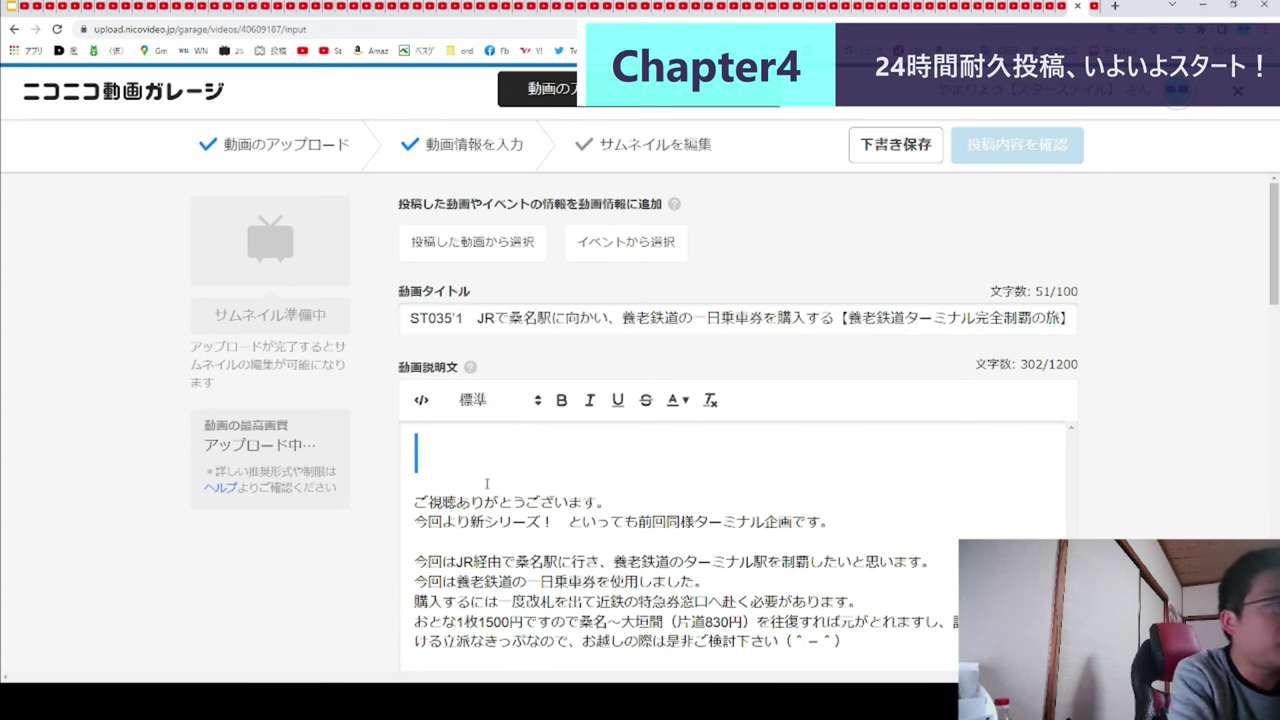
{"action": "key", "text": "Delete"}
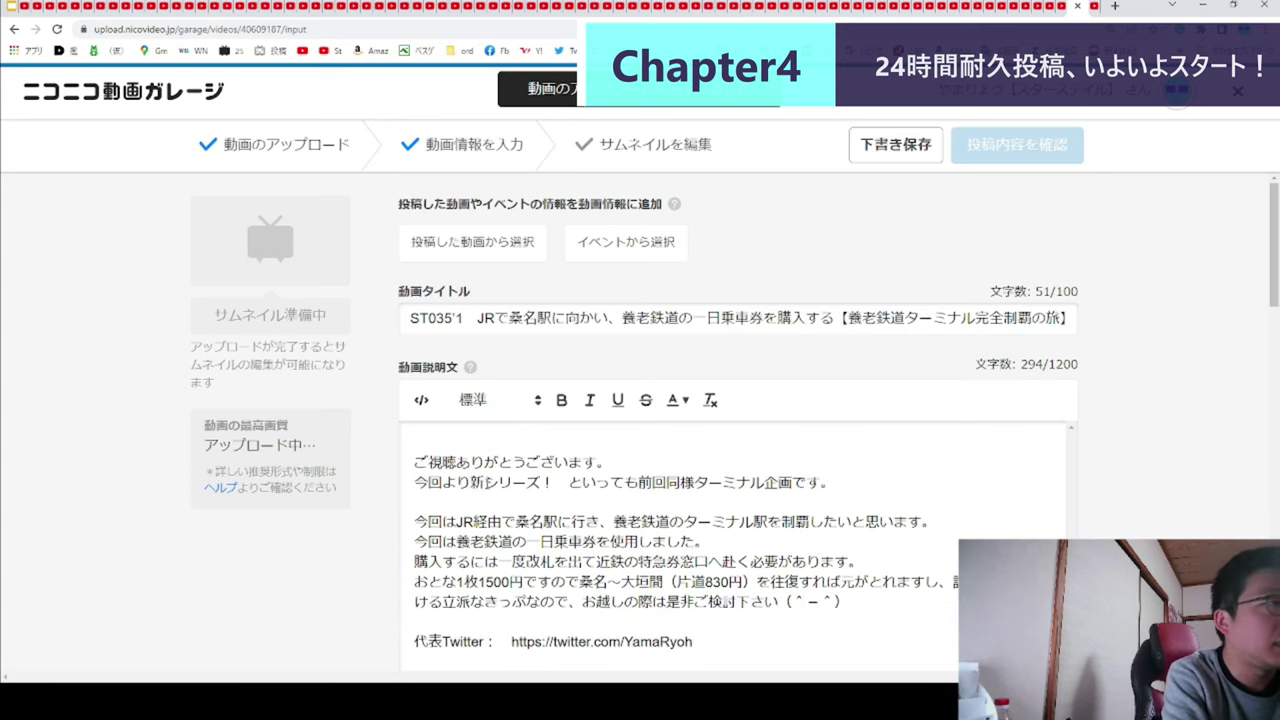
{"action": "key", "text": "Delete"}
- Insert two empty lines at the start of the video description, above ご視聴ありがとうございます。
{"action": "scroll", "coordinate": [337, 604], "scroll_direction": "down", "scroll_amount": 9}
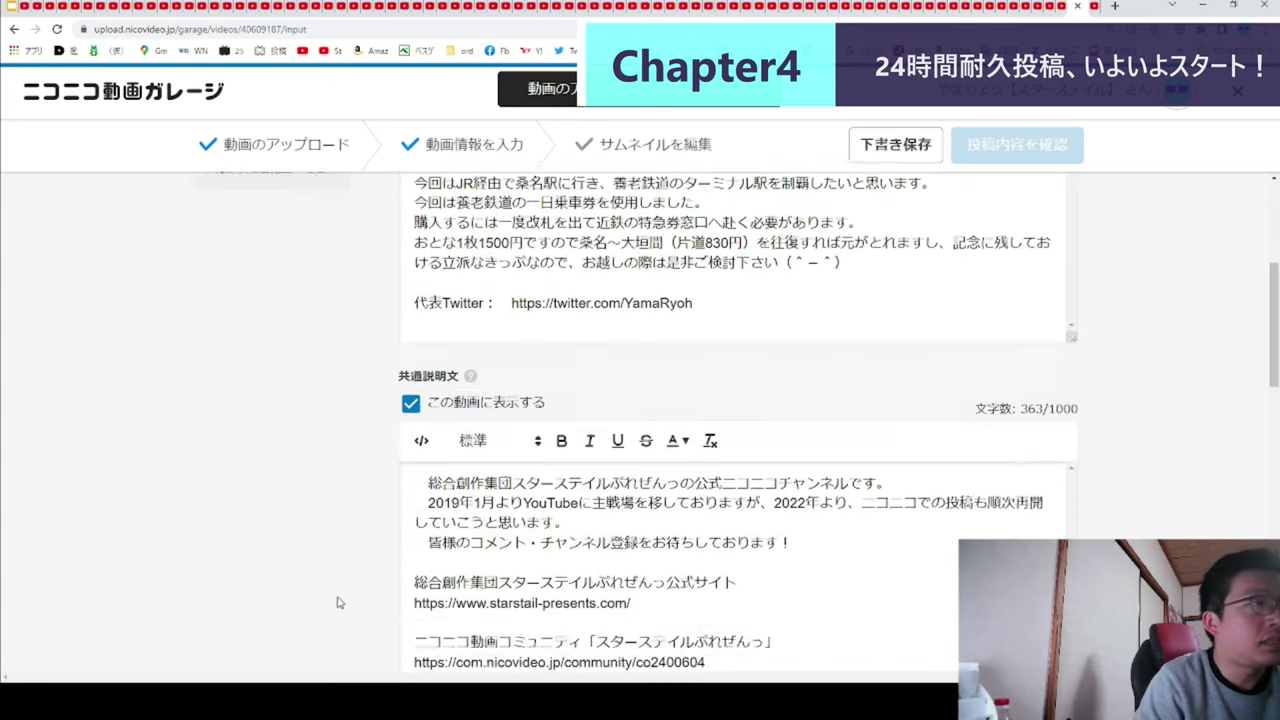
{"action": "scroll", "coordinate": [352, 540], "scroll_direction": "down", "scroll_amount": 2}
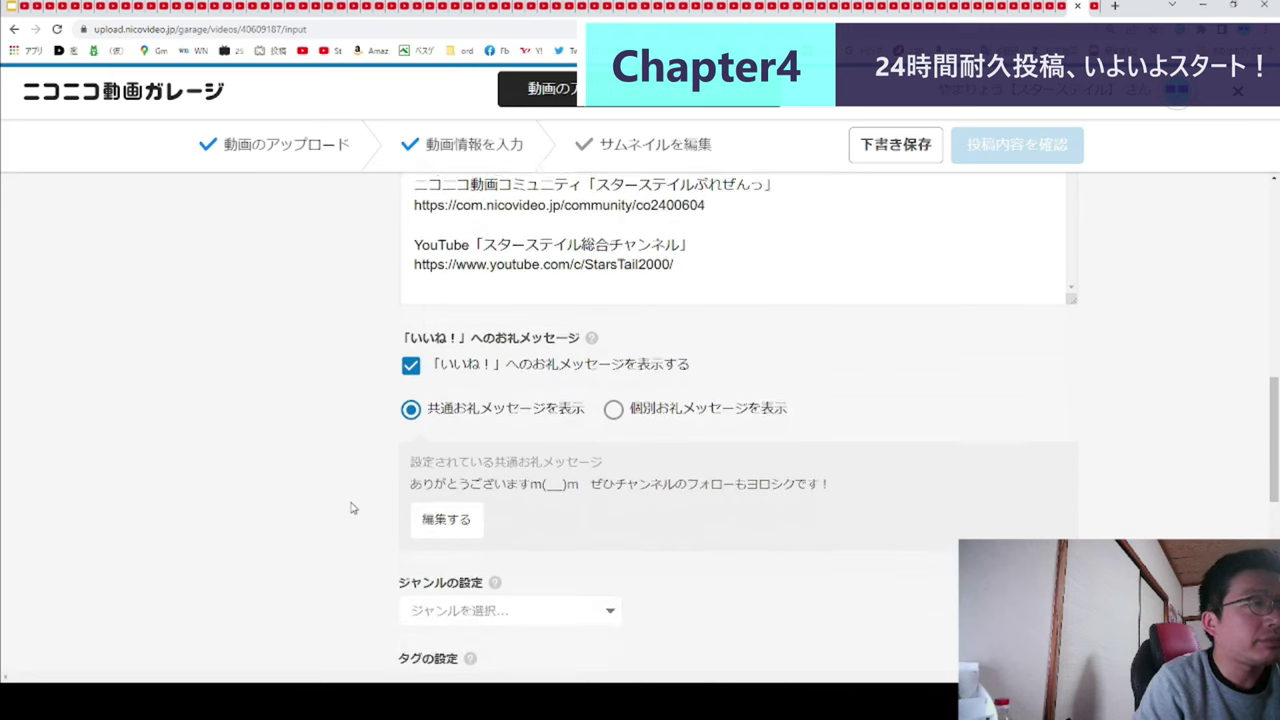
{"action": "scroll", "coordinate": [357, 505], "scroll_direction": "up", "scroll_amount": 5}
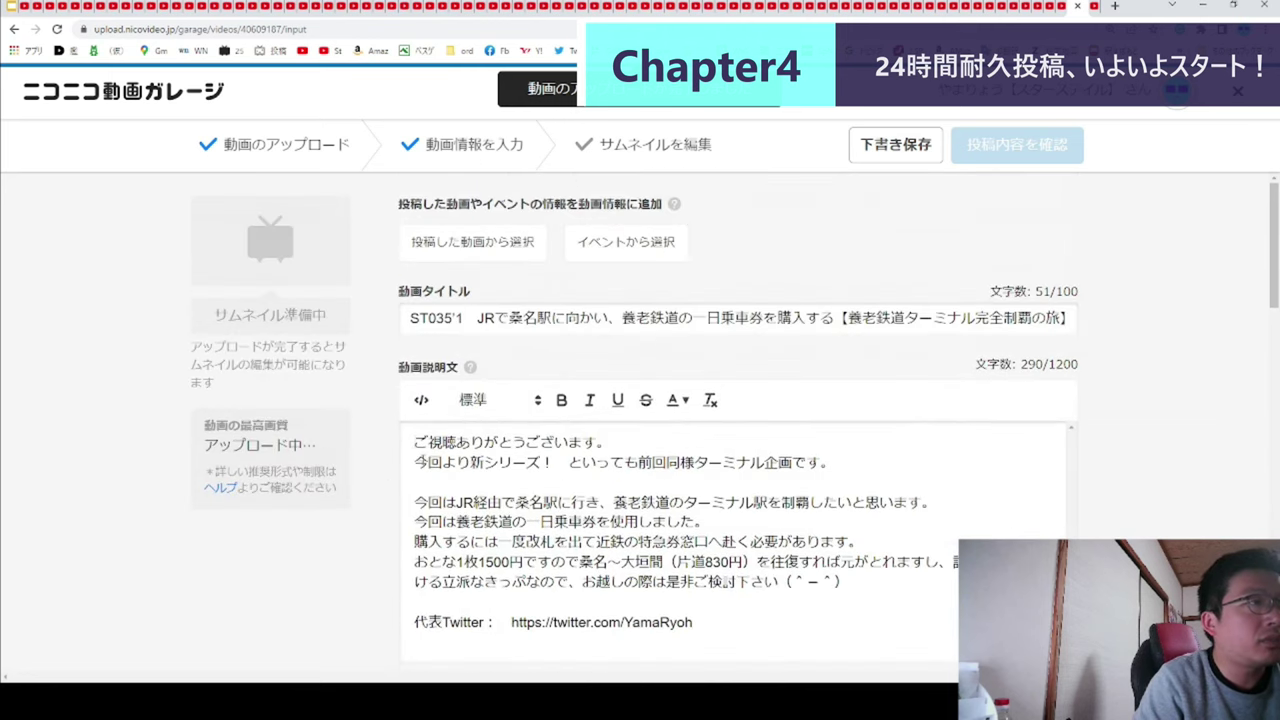
{"action": "left_click", "coordinate": [414, 441]}
{"action": "key", "text": "Return"}
{"action": "key", "text": "Return"}
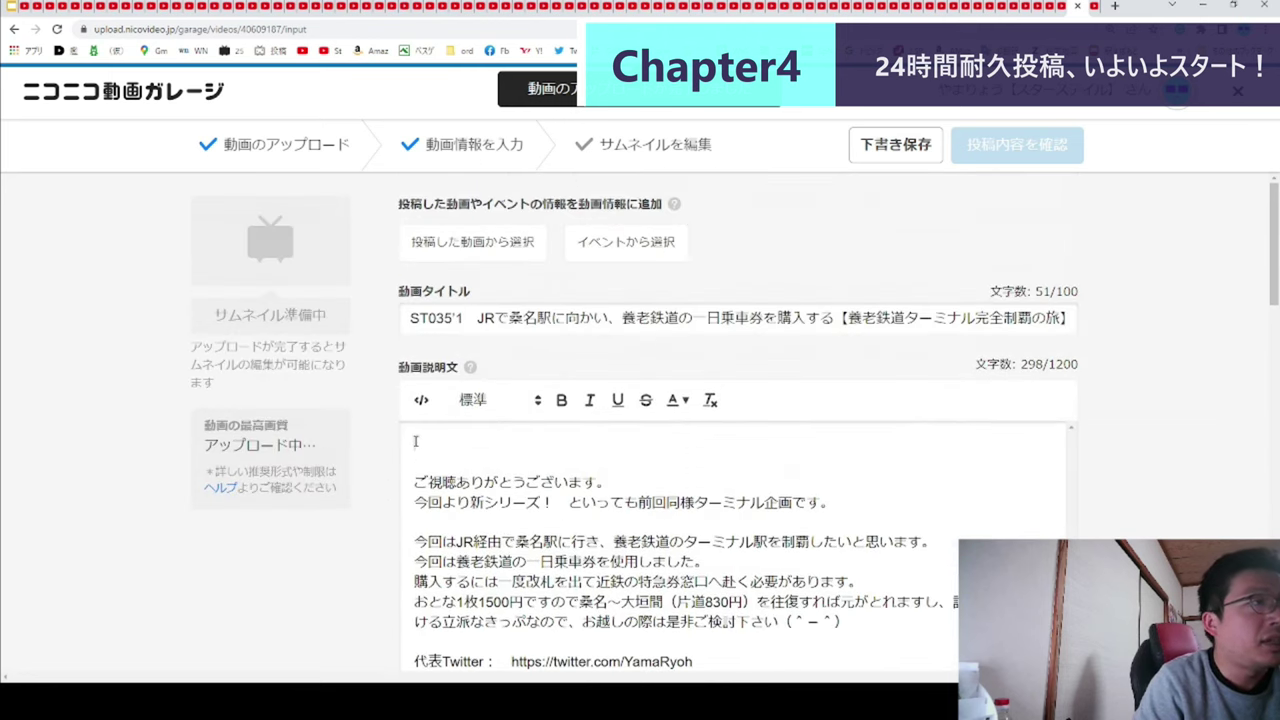
- Switch to YouTube Studio, play the ST035'1 video preview and skip through it to find when it was filmed
{"action": "left_click", "coordinate": [30, 12]}
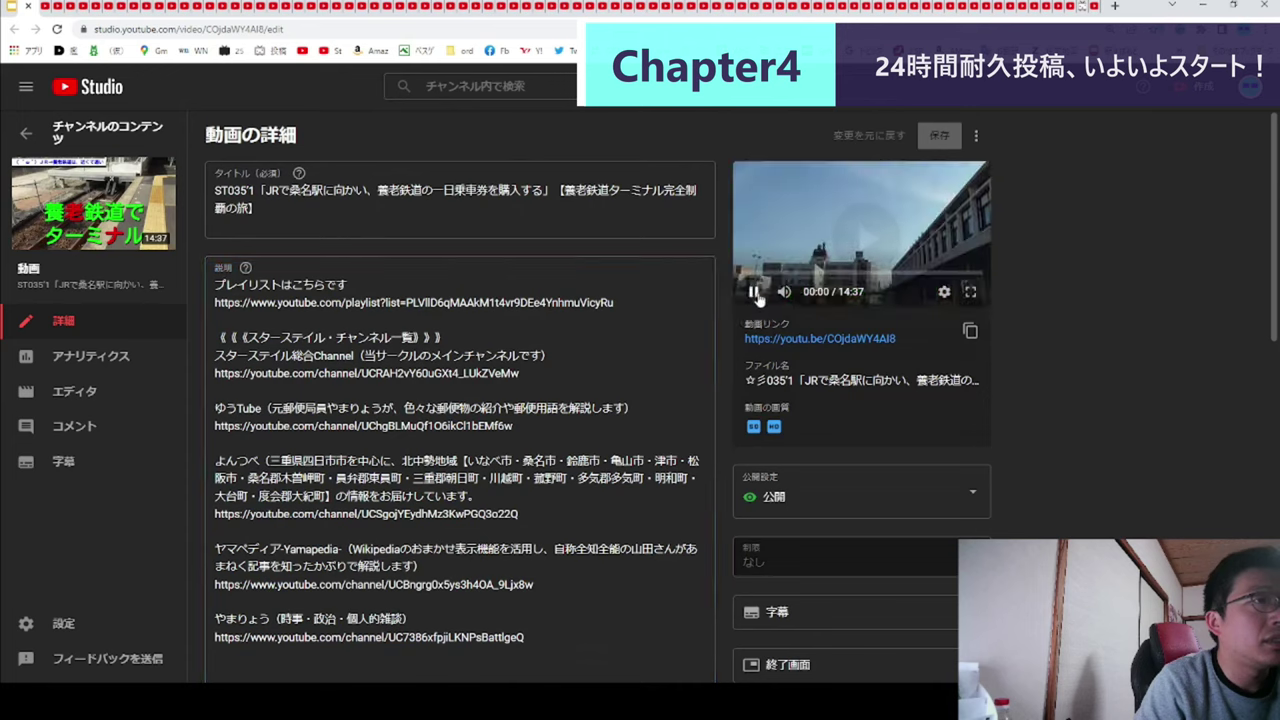
{"action": "left_click", "coordinate": [750, 272]}
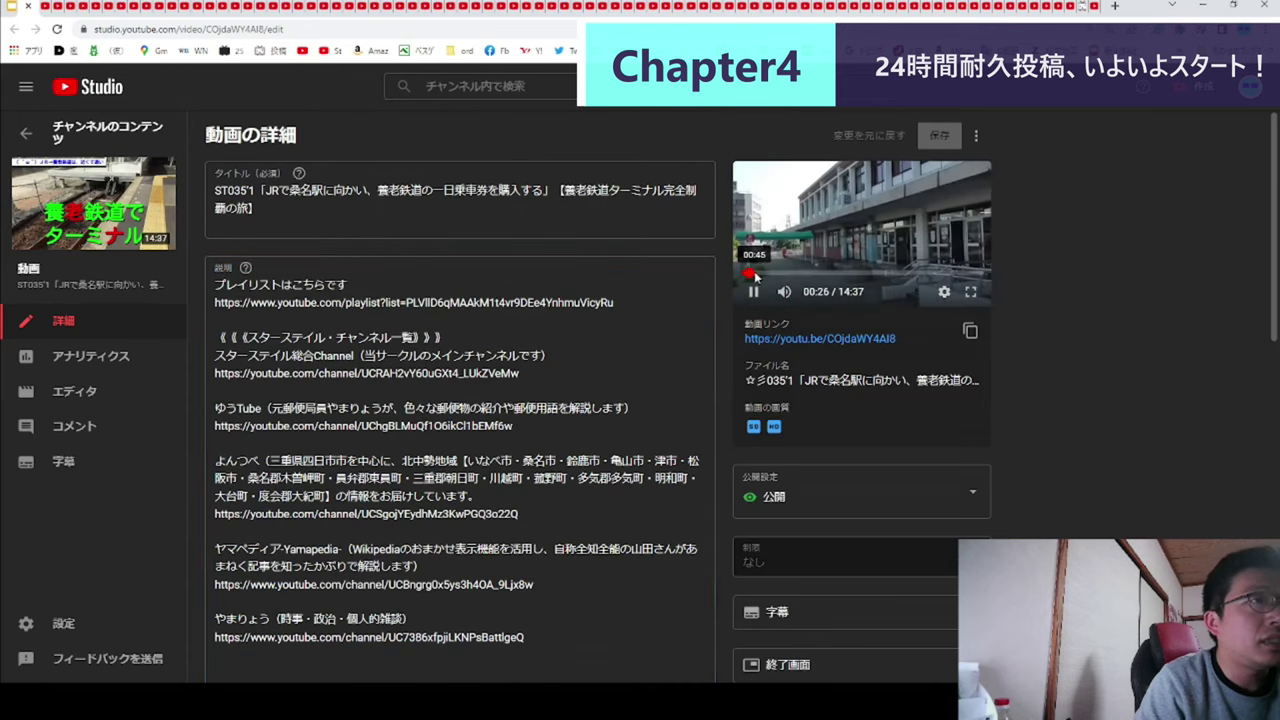
{"action": "left_click", "coordinate": [756, 273]}
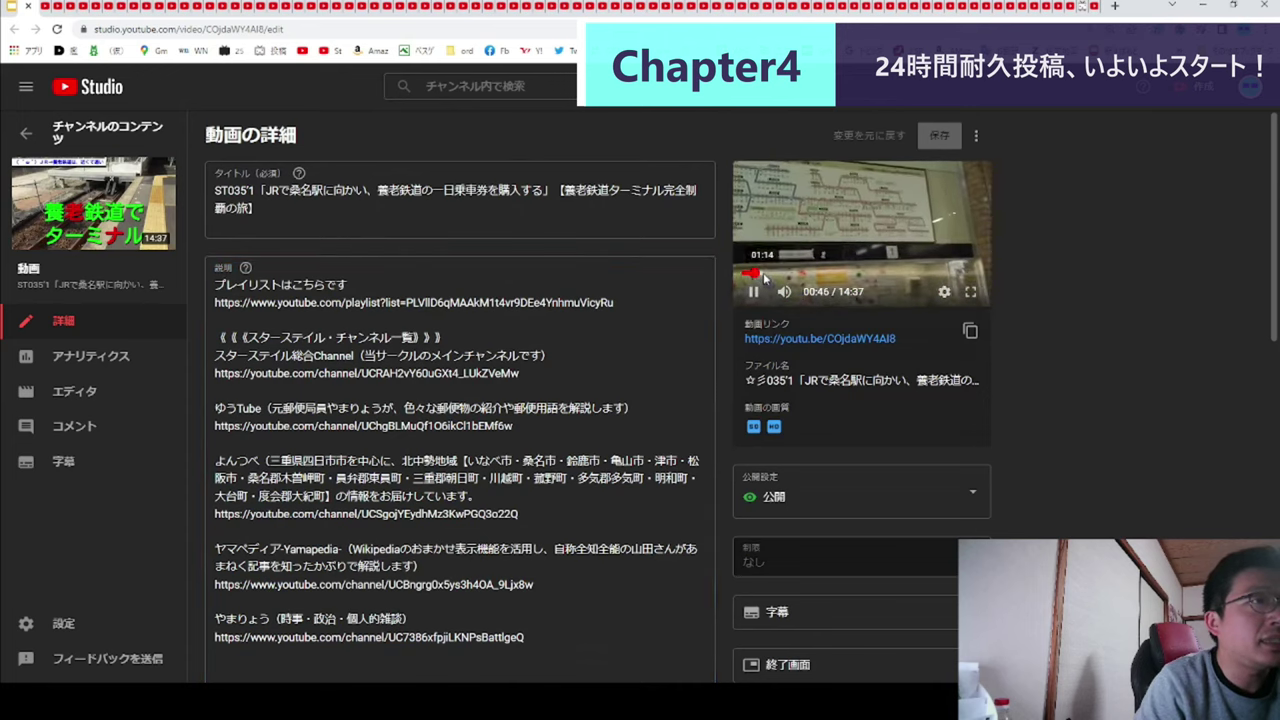
{"action": "left_click", "coordinate": [764, 274]}
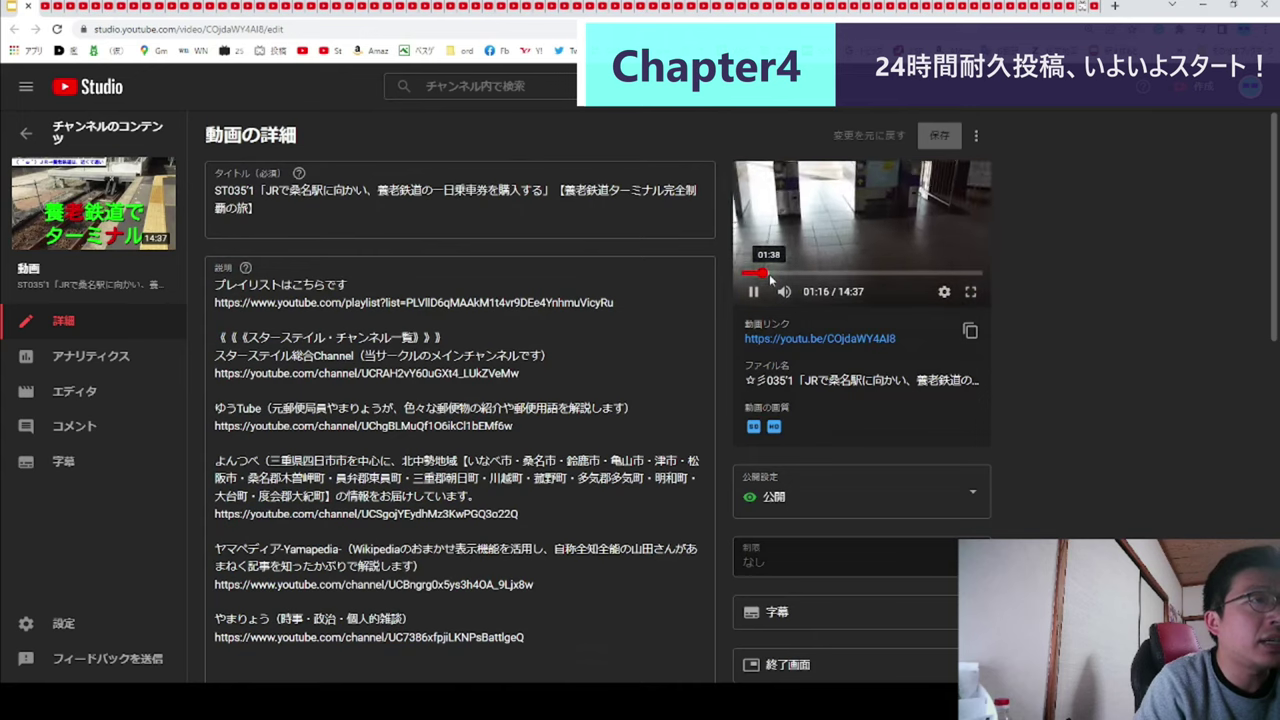
{"action": "left_click", "coordinate": [776, 275]}
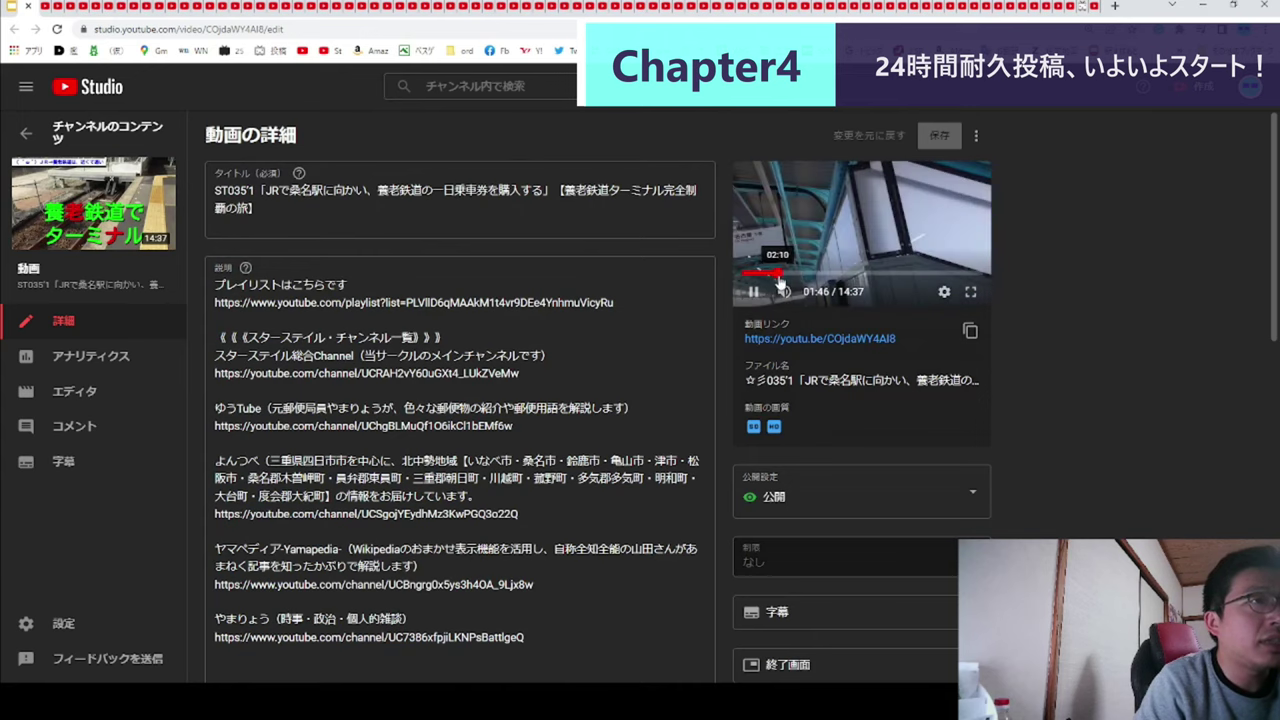
{"action": "left_click", "coordinate": [794, 285]}
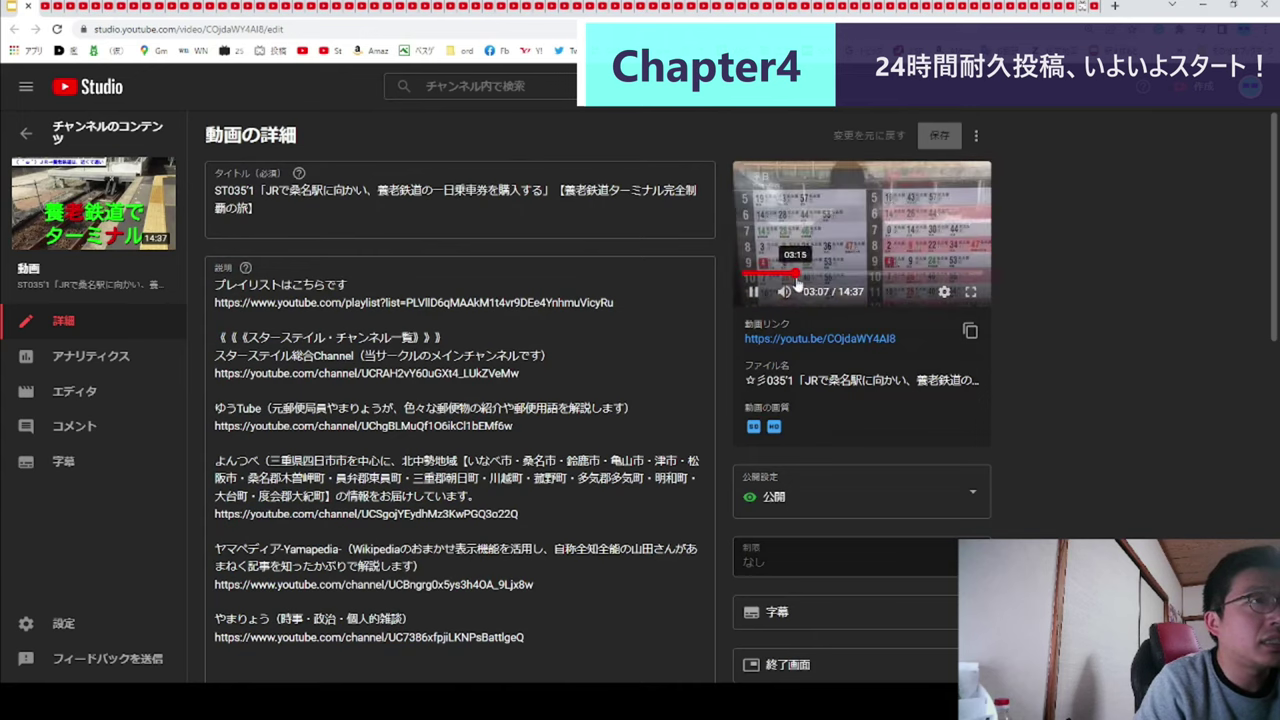
{"action": "left_click", "coordinate": [804, 276]}
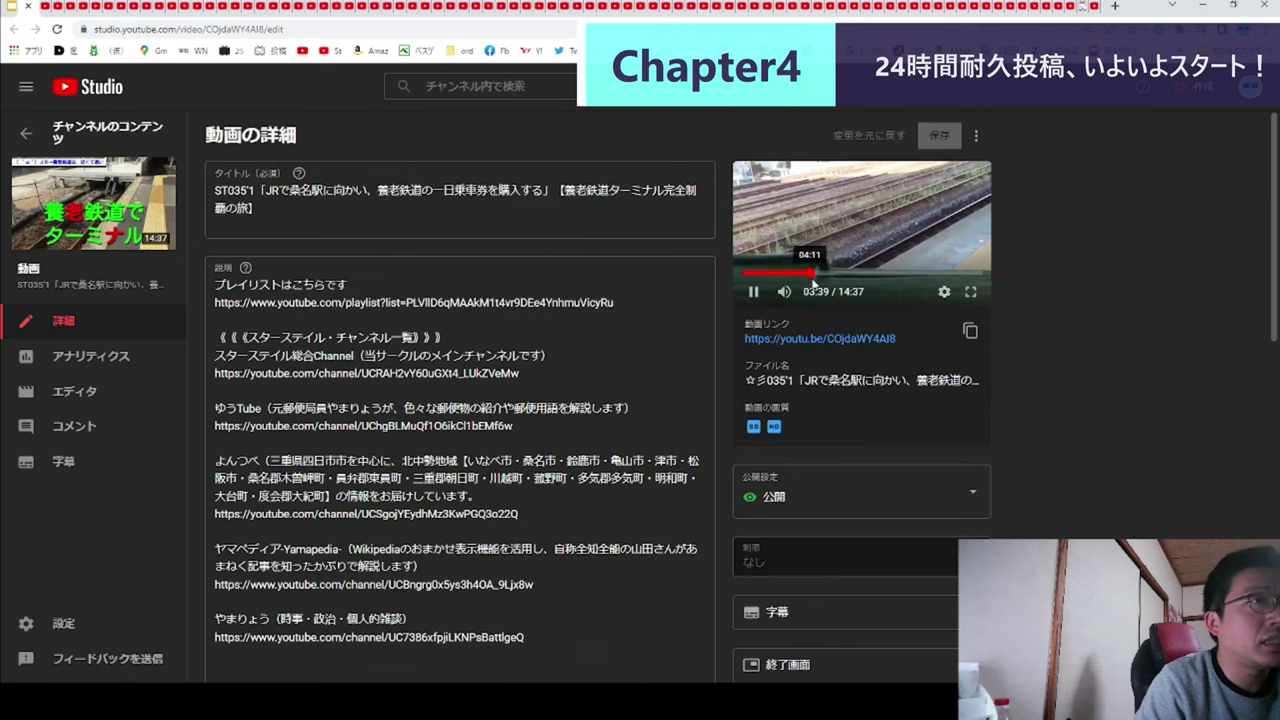
{"action": "left_click", "coordinate": [816, 276]}
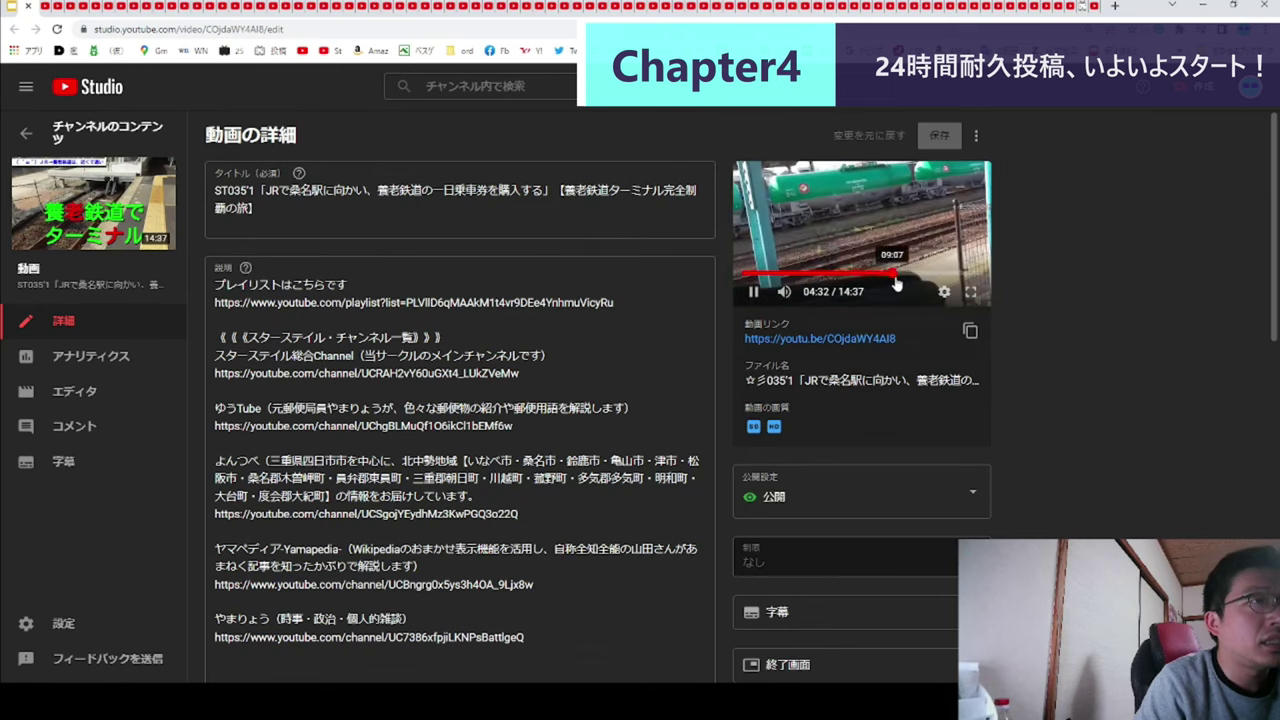
{"action": "left_click", "coordinate": [955, 275]}
{"action": "left_click", "coordinate": [957, 276]}
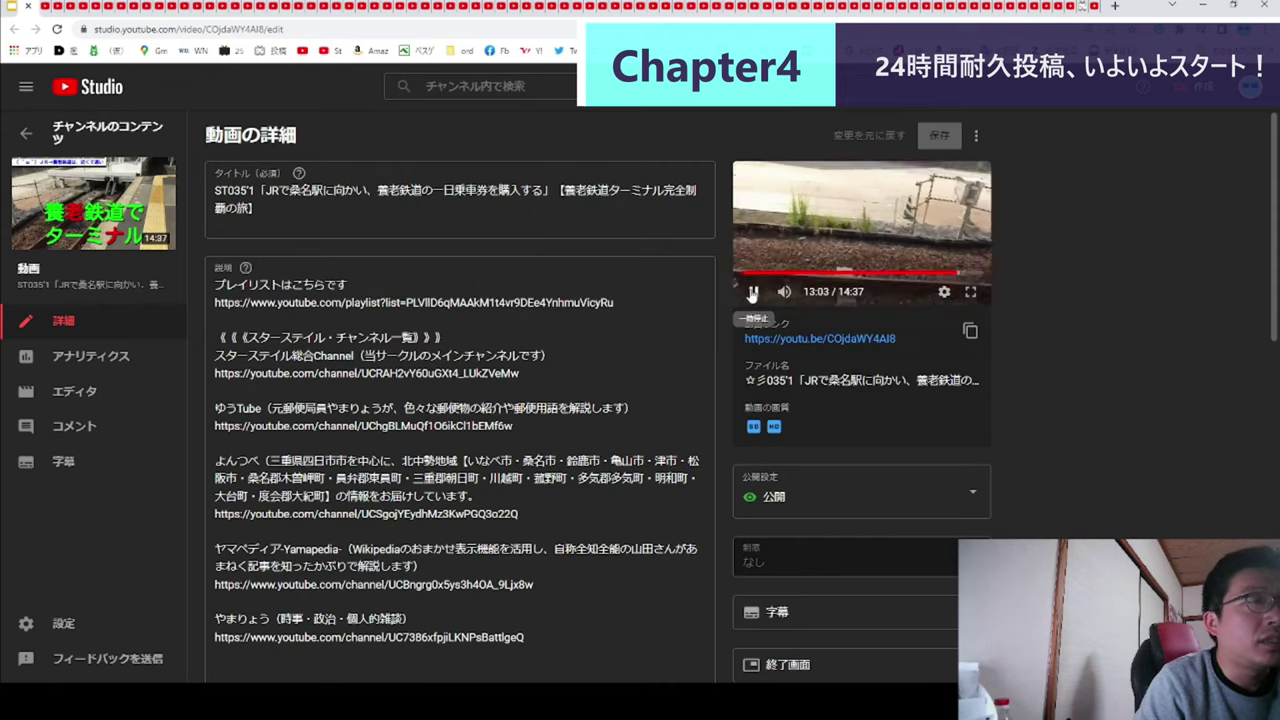
- Pause the preview at 10:39 on the one-day free ticket and view it full screen to read the ticket's date
{"action": "left_click", "coordinate": [931, 276]}
{"action": "left_click_drag", "start_coordinate": [931, 276], "coordinate": [919, 277]}
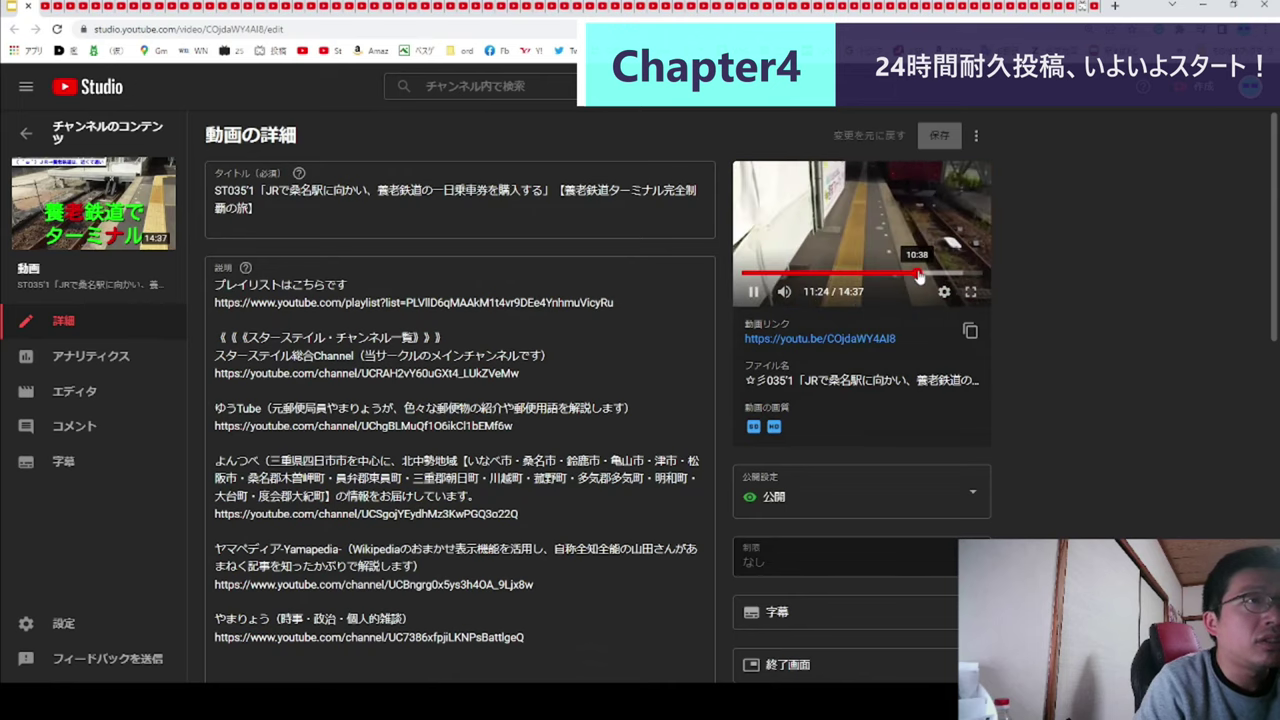
{"action": "left_click", "coordinate": [765, 292]}
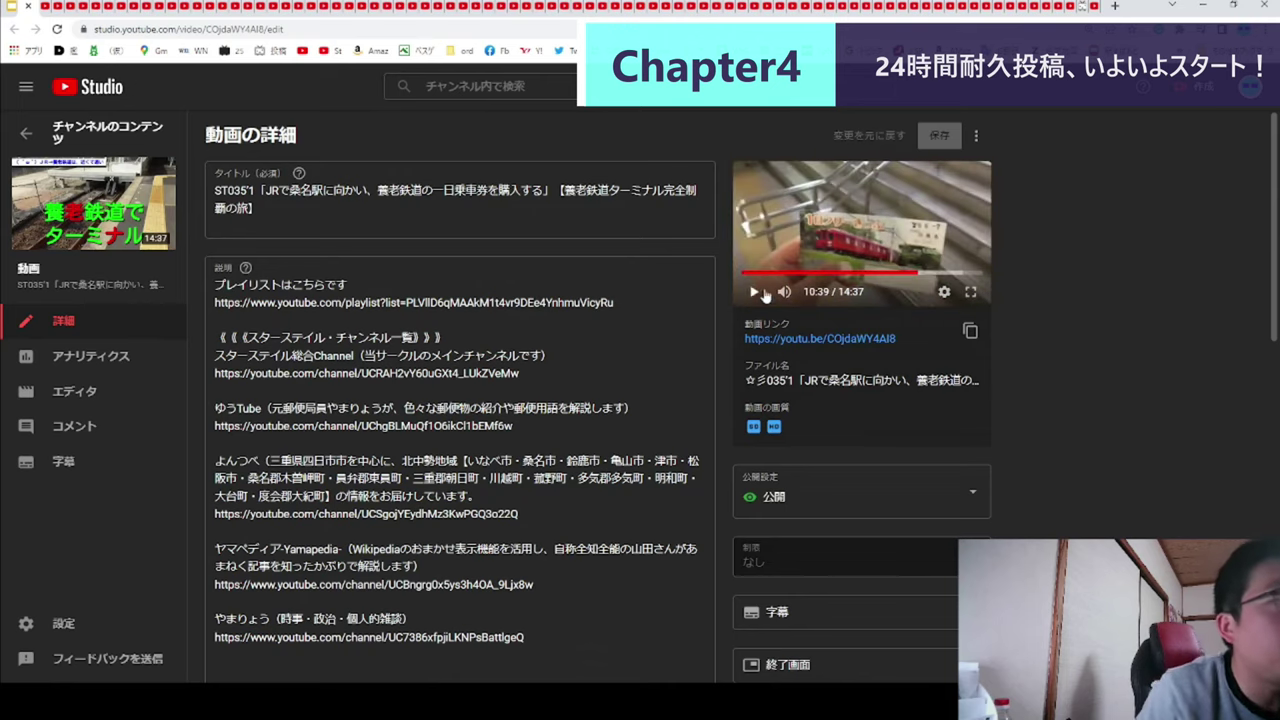
{"action": "left_click", "coordinate": [972, 293]}
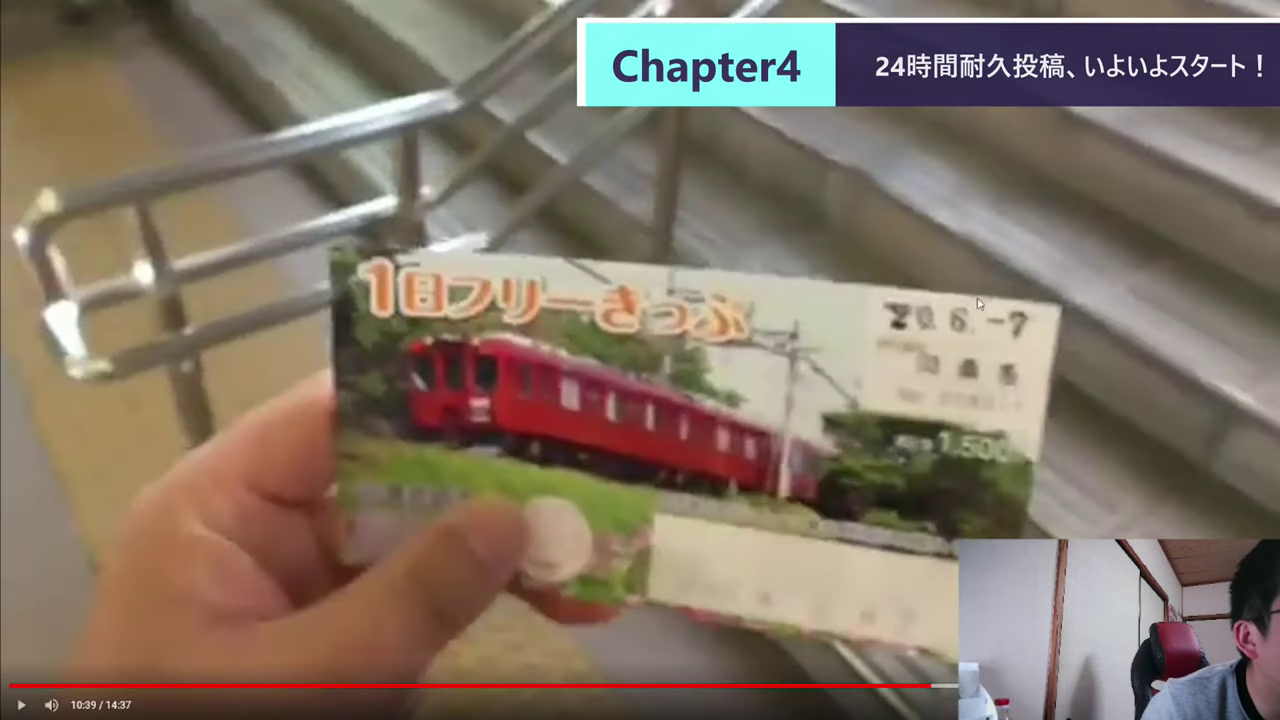
{"action": "key", "text": "Escape"}
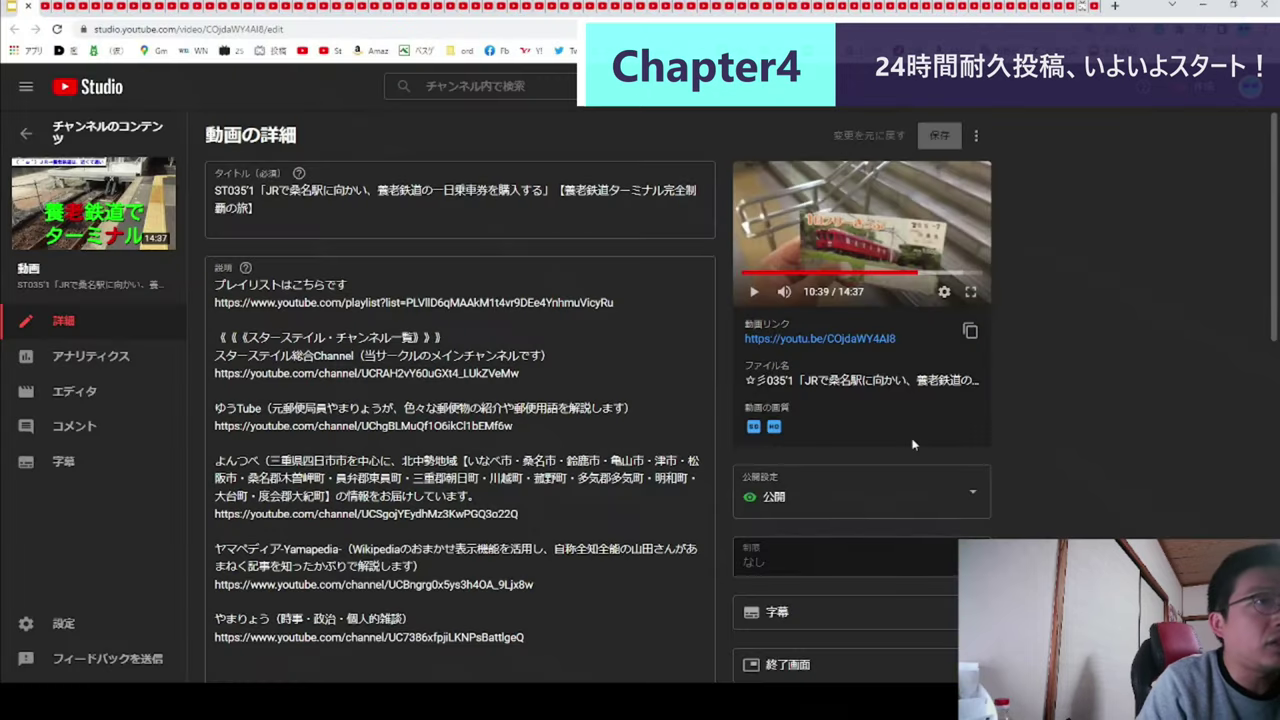
- Switch back to the niconico upload form and begin the video description with ※この動画は2020年6月7日に撮影された映像を使用しております。
{"action": "left_click", "coordinate": [1072, 6]}
{"action": "type", "text": "※この動画は"}
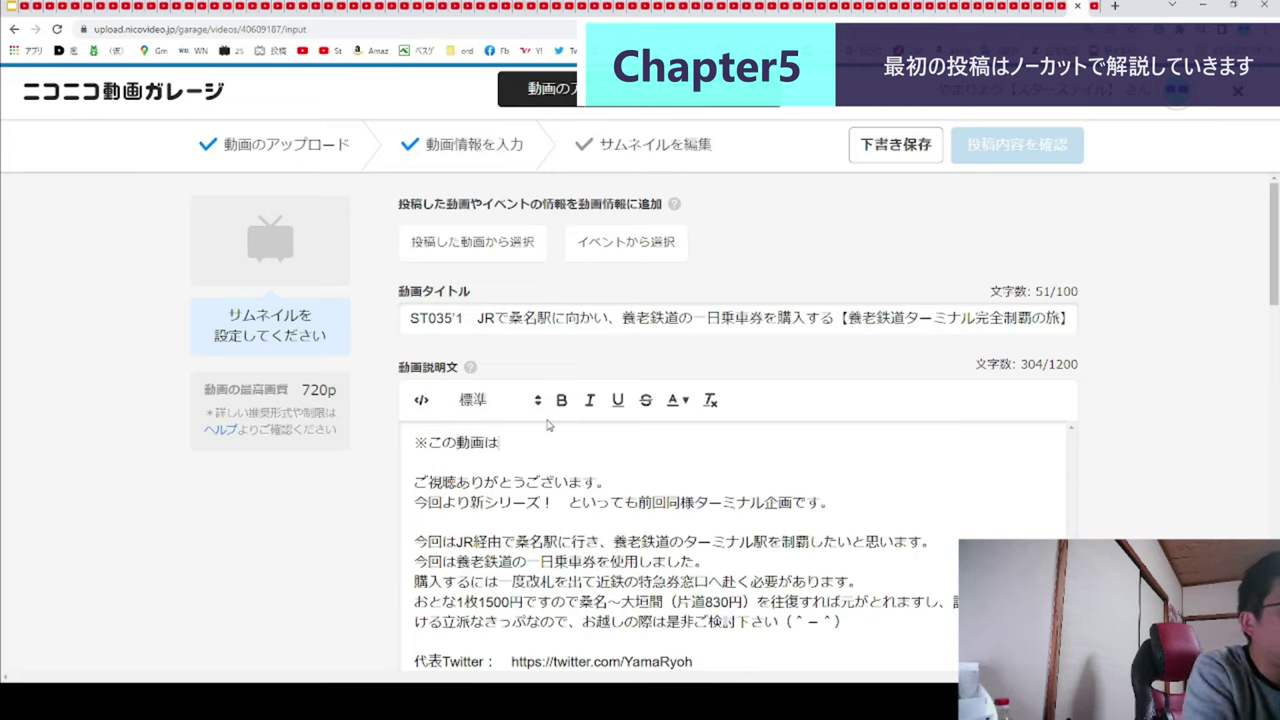
{"action": "type", "text": "2020"}
{"action": "type", "text": "年"}
{"action": "type", "text": "6月"}
{"action": "type", "text": "7にち"}
{"action": "type", "text": "日に撮影"}
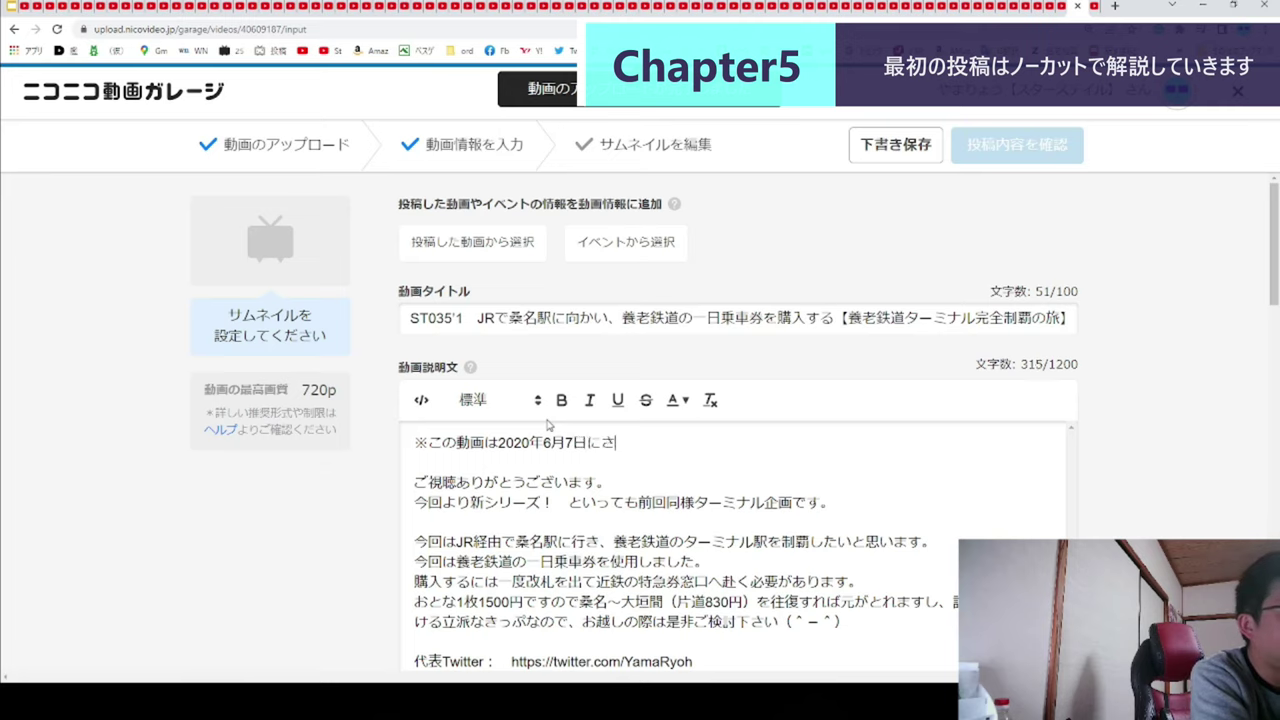
{"action": "type", "text": "されｔ"}
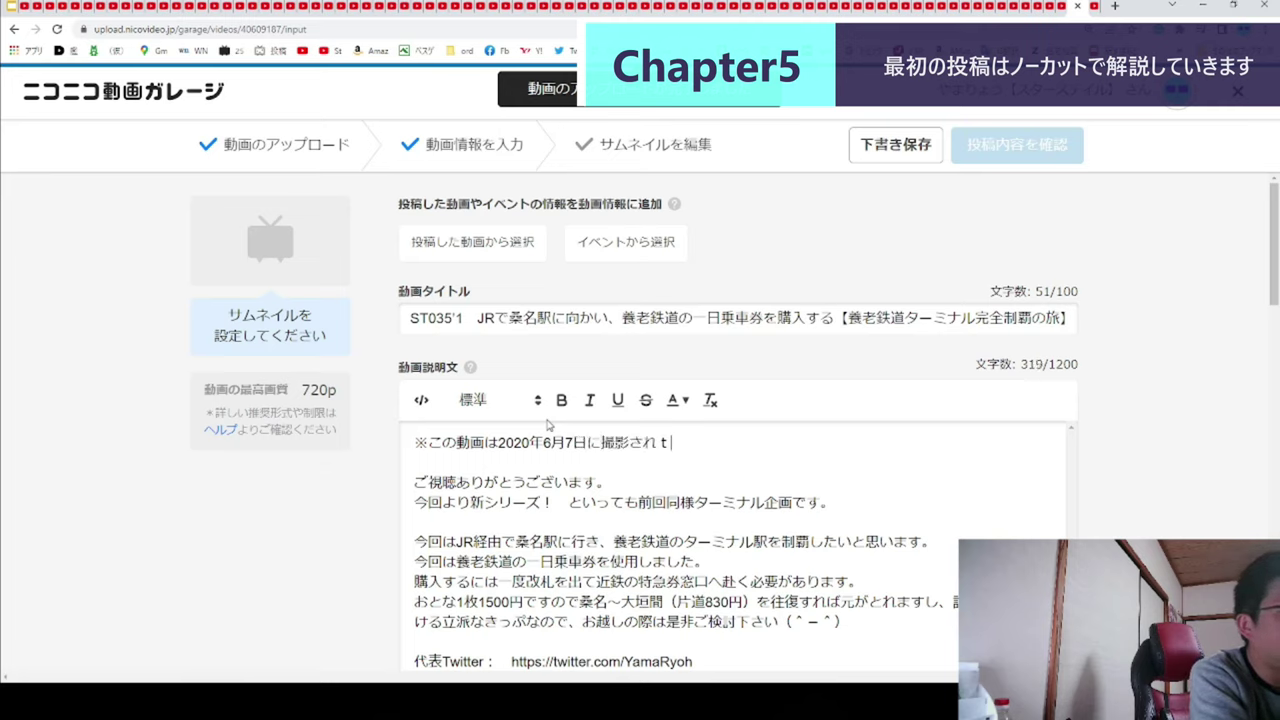
{"action": "key", "text": "BackSpace"}
{"action": "type", "text": "たぞ"}
{"action": "key", "text": "BackSpace"}
{"action": "type", "text": "えいぞうを"}
{"action": "key", "text": "space"}
{"action": "type", "text": "し"}
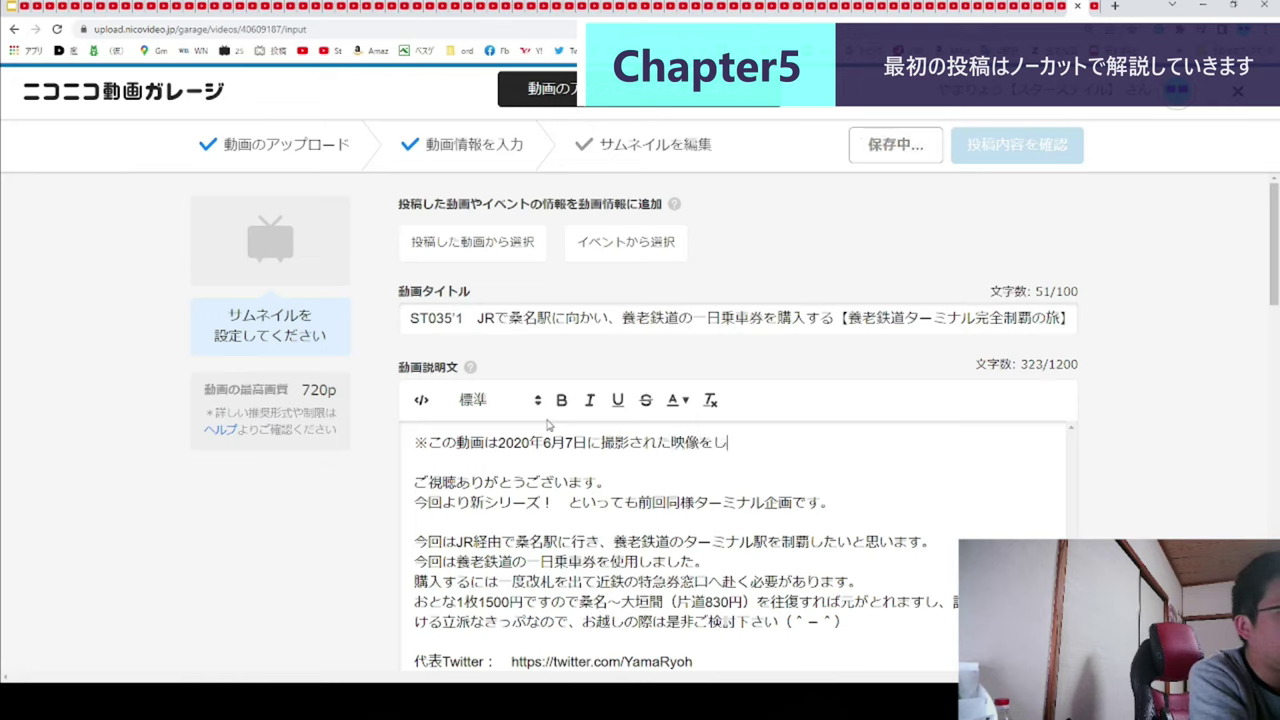
{"action": "type", "text": "ようしております"}
{"action": "key", "text": "space"}
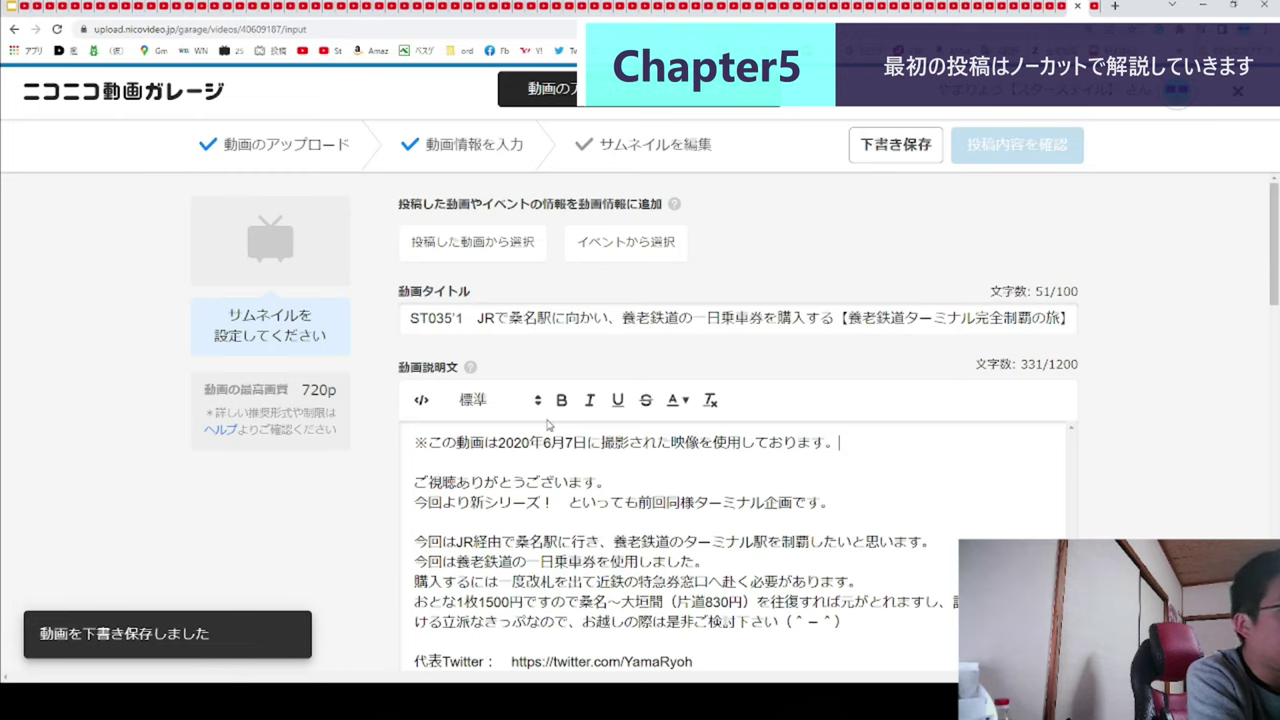
- Continue the description's opening notice with 価格情報等、現在とは異なる面が多々御座います旨、
{"action": "type", "text": "。げんざい"}
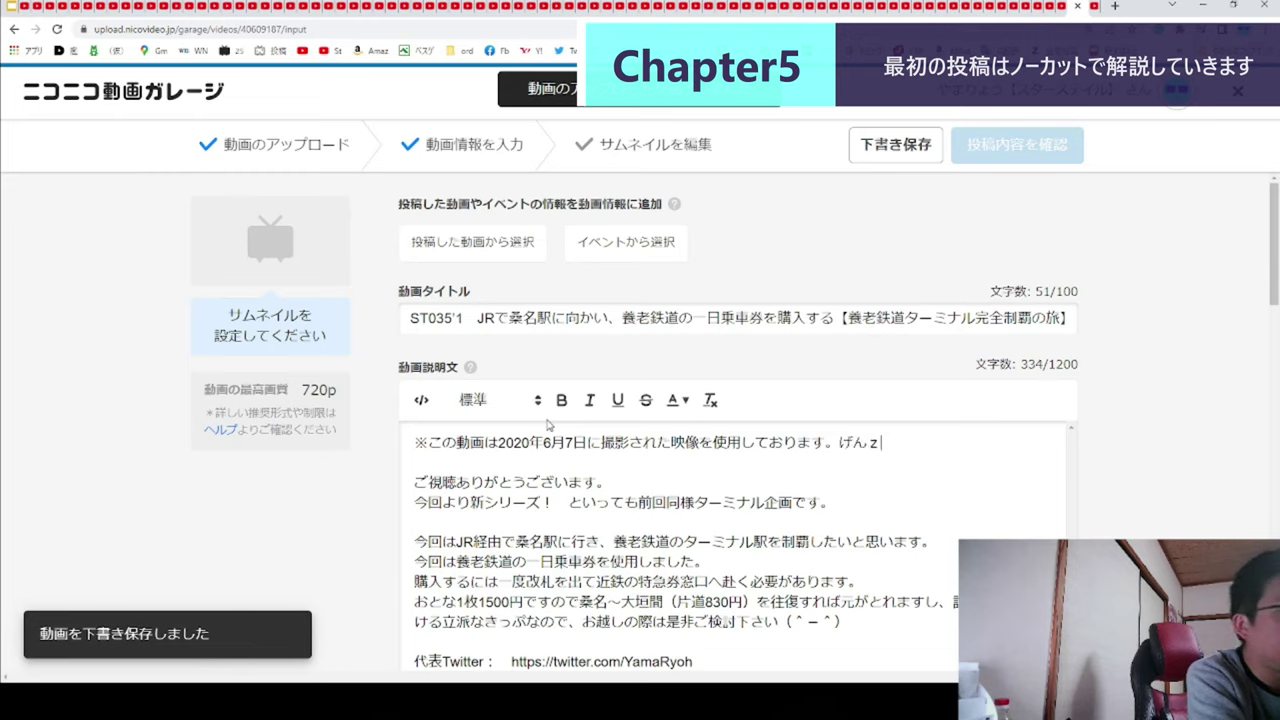
{"action": "type", "text": "とは"}
{"action": "key", "text": "space"}
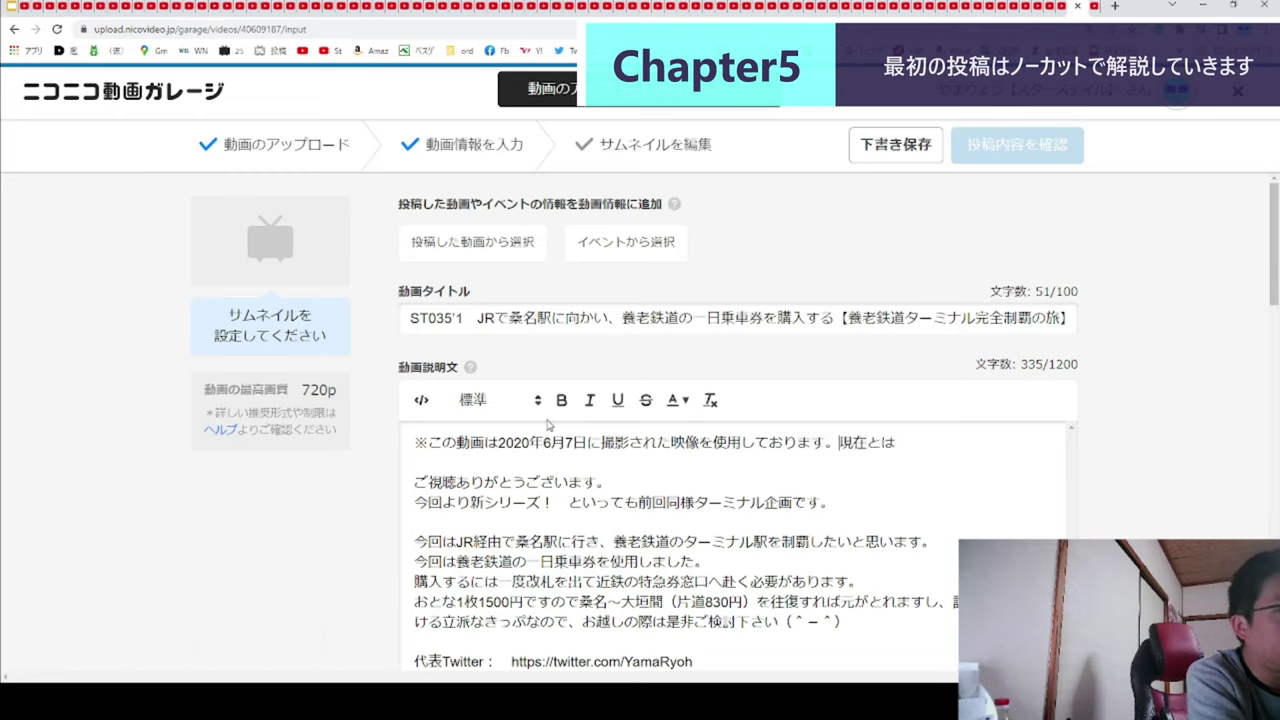
{"action": "key", "text": "BackSpace"}
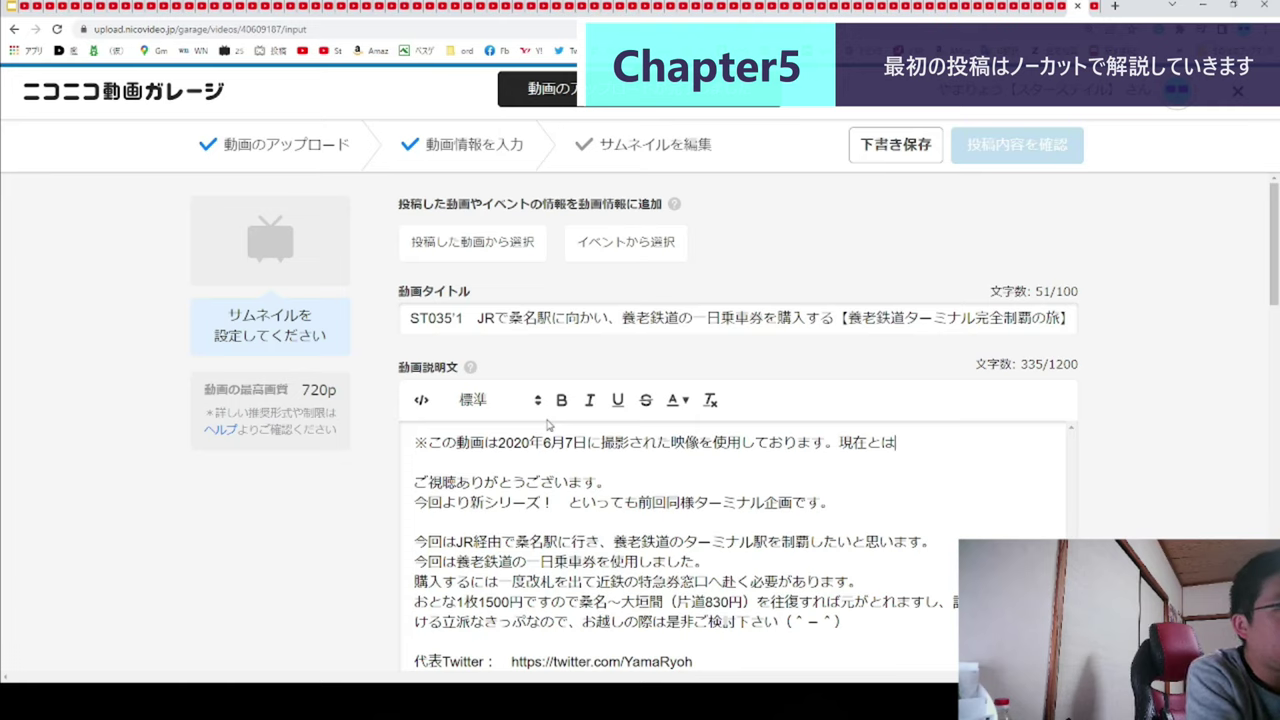
{"action": "type", "text": "かかくじょうほうな"}
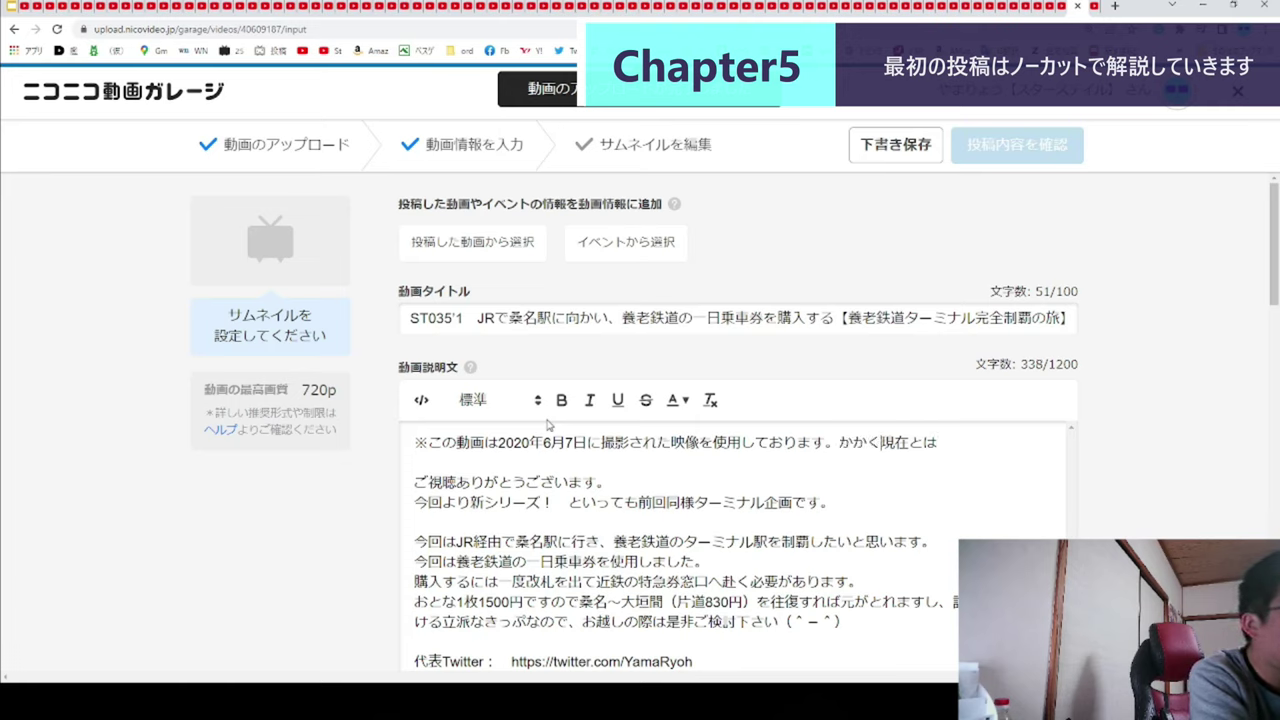
{"action": "type", "text": "ど"}
{"action": "key", "text": "space"}
{"action": "type", "text": "、"}
{"action": "type", "text": "ことなる"}
{"action": "key", "text": "space"}
{"action": "type", "text": "めnnga"}
{"action": "key", "text": "space"}
{"action": "type", "text": "tatago"}
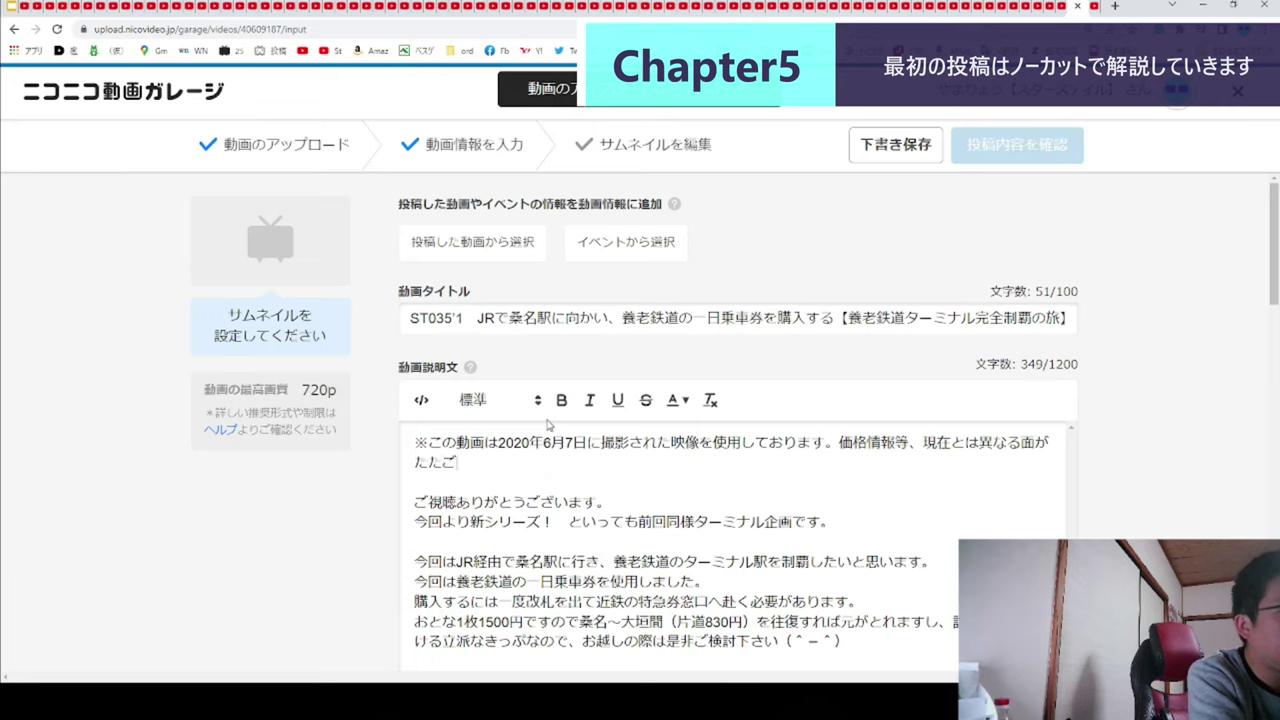
{"action": "type", "text": "zaimasu"}
{"action": "key", "text": "space"}
{"action": "type", "text": "m"}
{"action": "key", "text": "BackSpace"}
{"action": "type", "text": "、"}
- Finish the opening notice with 予めご了承下さいませ※ and add a line break after it
{"action": "type", "text": "arakajime"}
{"action": "type", "text": "go"}
{"action": "type", "text": "ryoushoukudasa"}
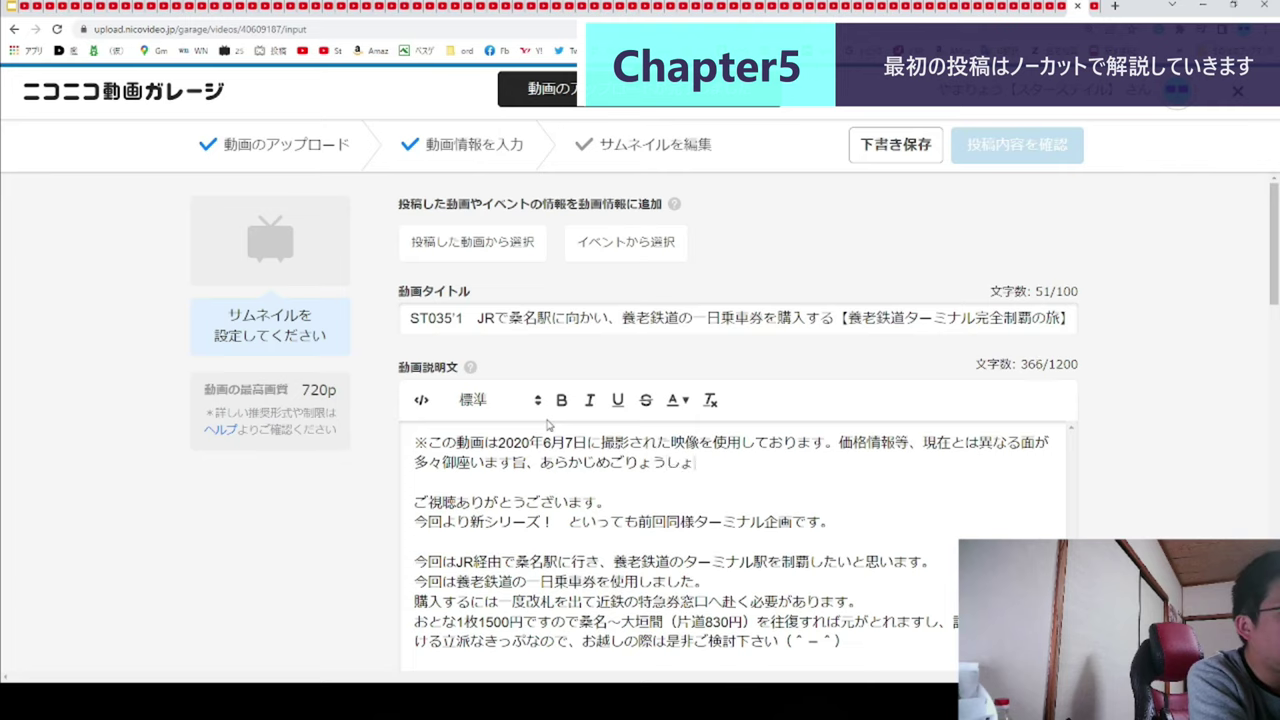
{"action": "type", "text": "im"}
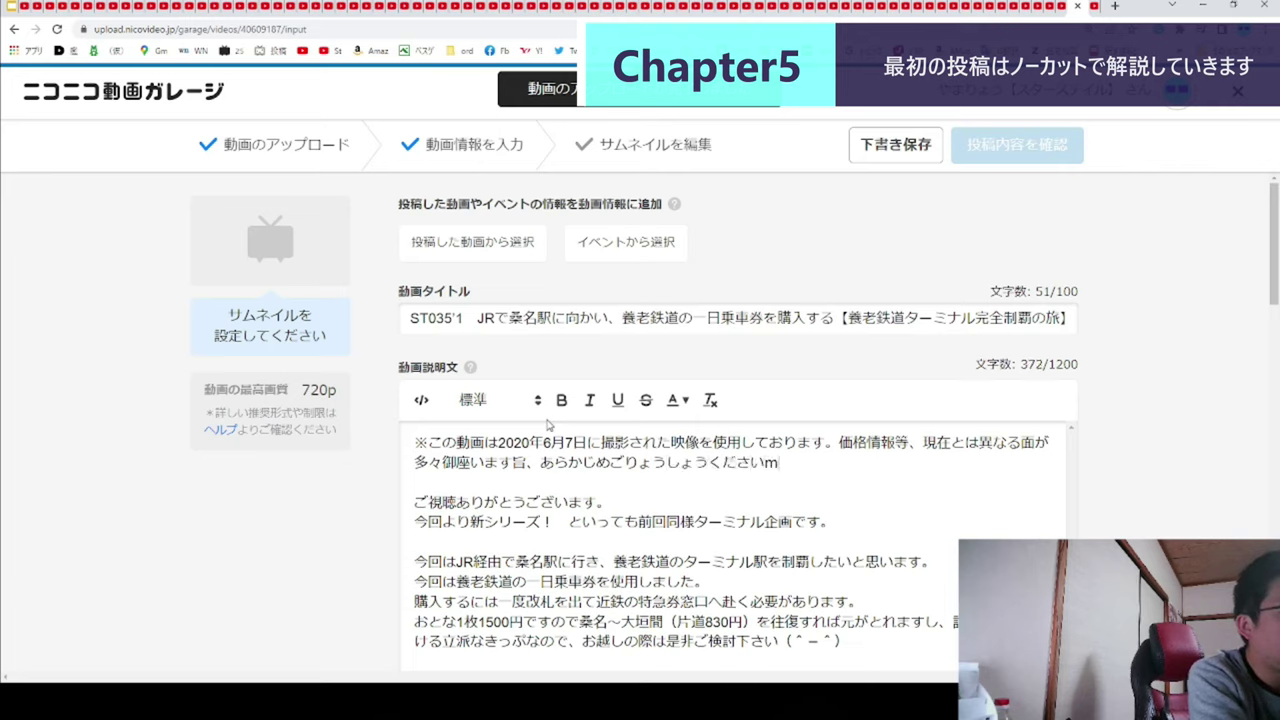
{"action": "type", "text": "ase"}
{"action": "key", "text": "space"}
{"action": "type", "text": "※"}
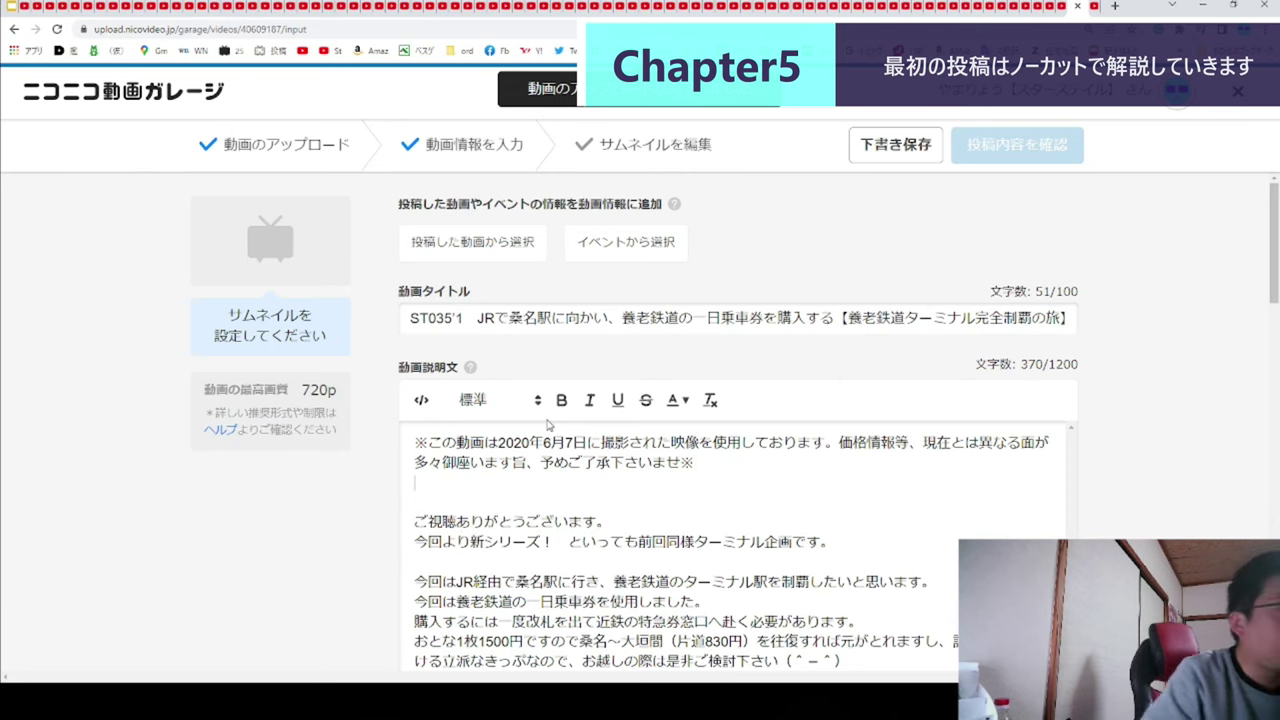
{"action": "key", "text": "Return"}
- Set the video's genre to 旅行・アウトドア
{"action": "scroll", "coordinate": [1112, 461], "scroll_direction": "down", "scroll_amount": 3}
{"action": "scroll", "coordinate": [1112, 461], "scroll_direction": "down", "scroll_amount": 1}
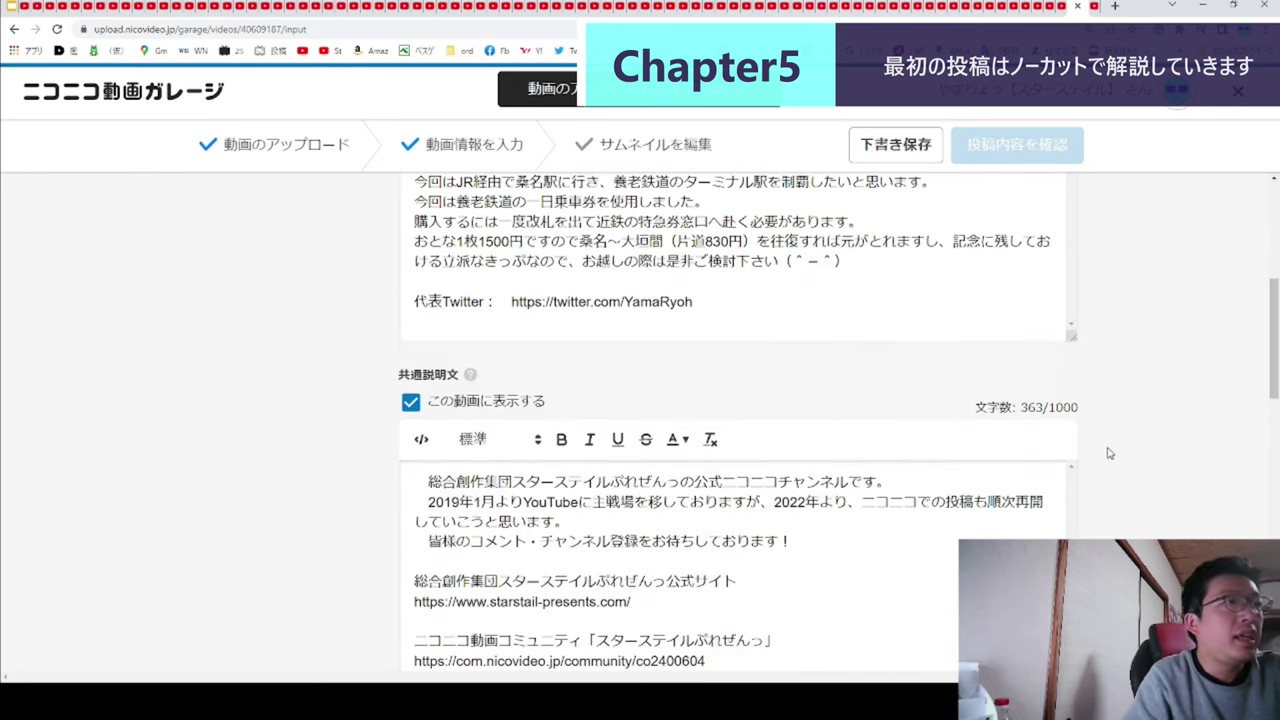
{"action": "scroll", "coordinate": [1108, 453], "scroll_direction": "down", "scroll_amount": 4}
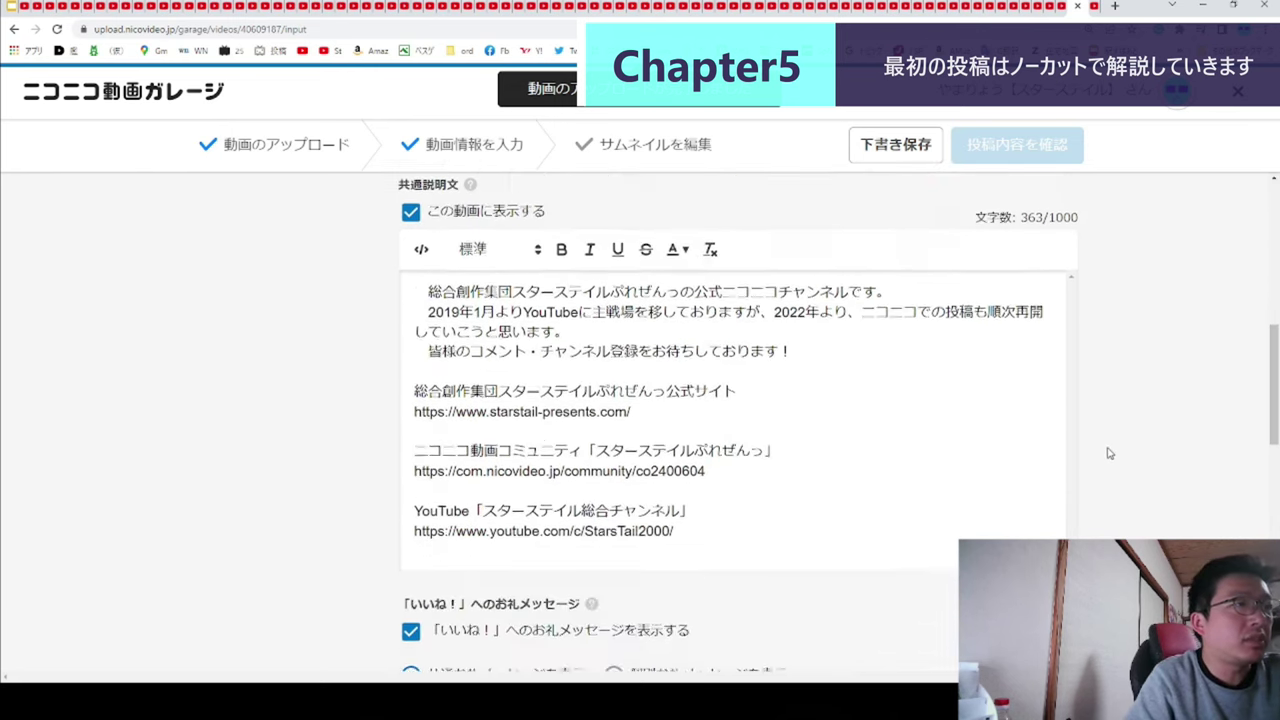
{"action": "scroll", "coordinate": [1108, 451], "scroll_direction": "down", "scroll_amount": 3}
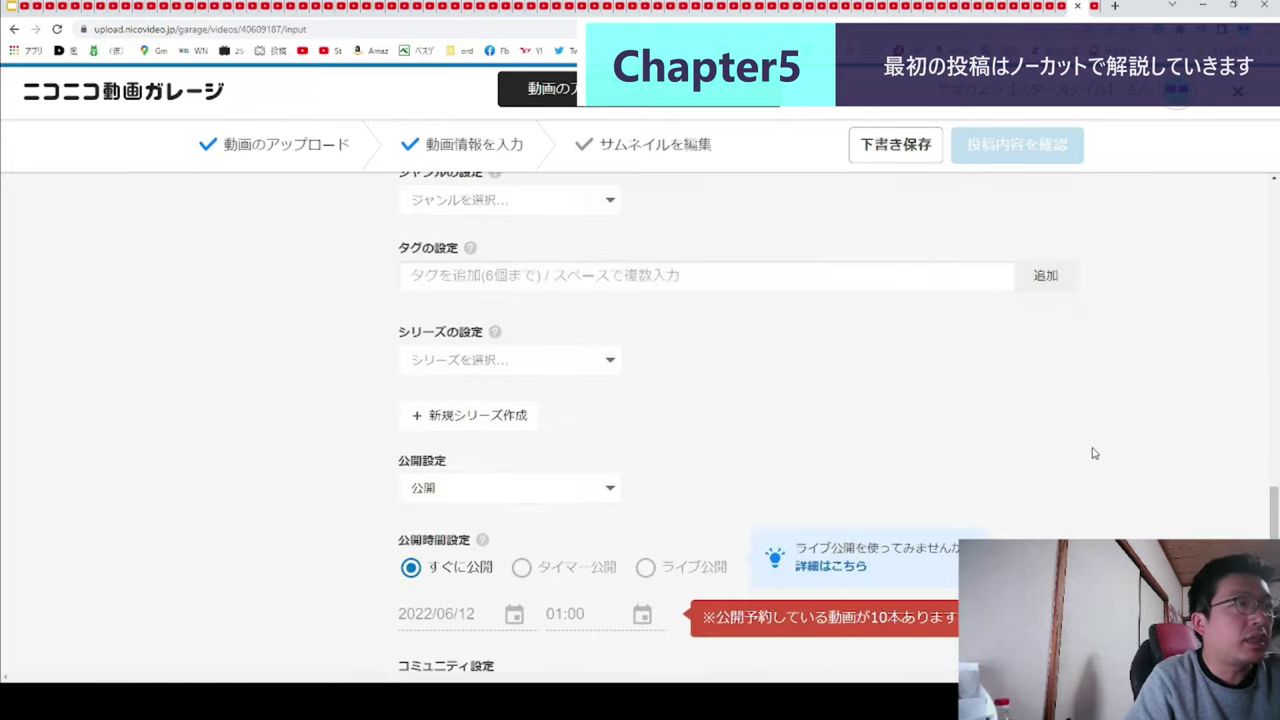
{"action": "scroll", "coordinate": [1080, 451], "scroll_direction": "up", "scroll_amount": 1}
{"action": "left_click", "coordinate": [605, 338]}
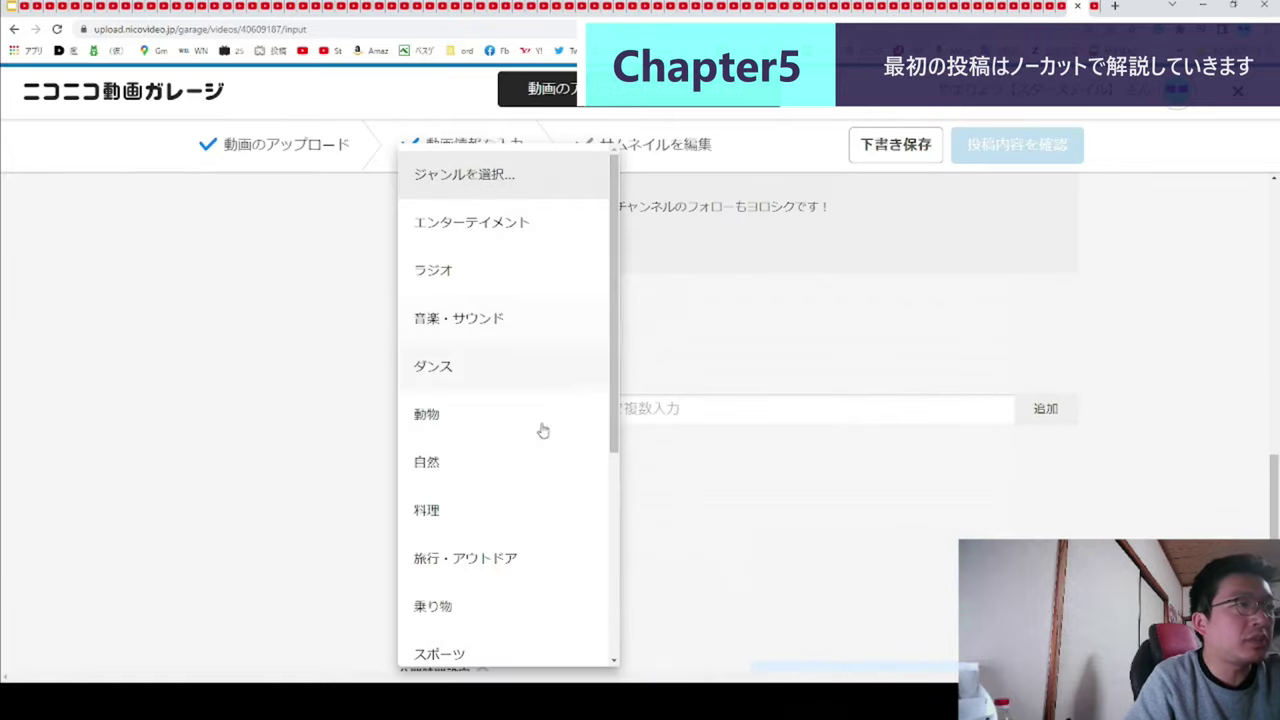
{"action": "left_click", "coordinate": [550, 578]}
{"action": "left_click", "coordinate": [497, 338]}
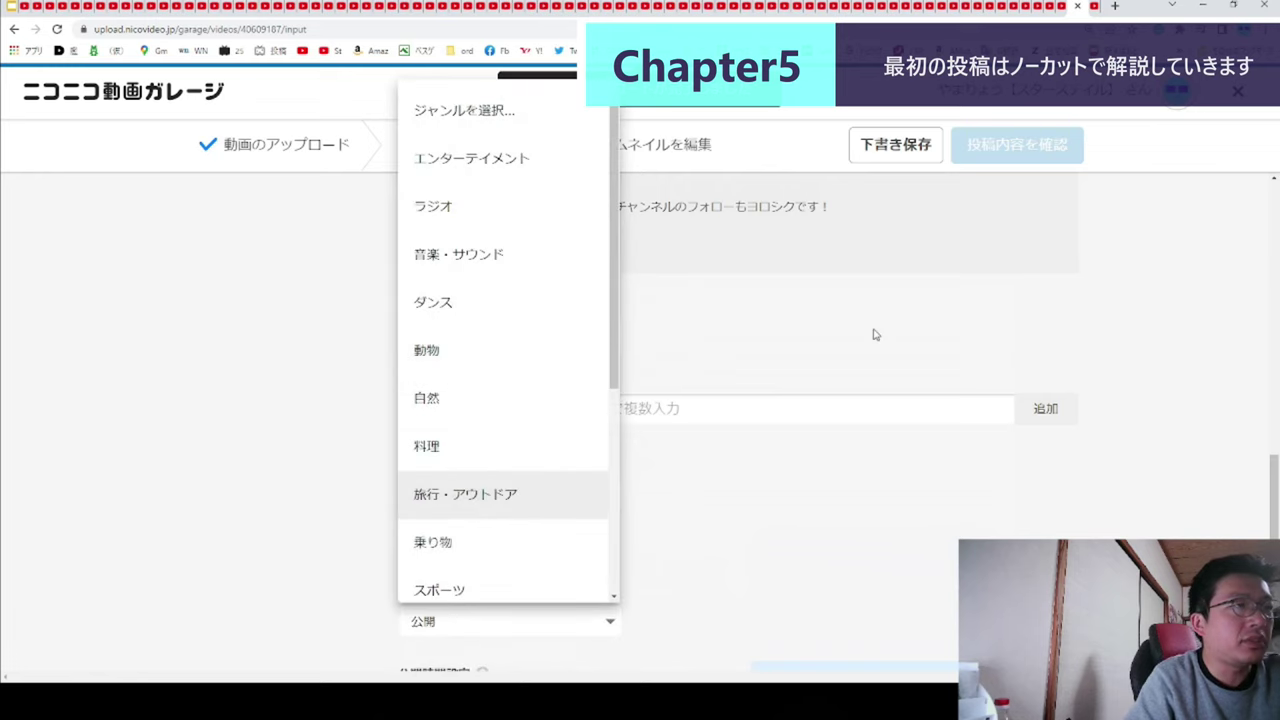
{"action": "left_click", "coordinate": [872, 334]}
- Enter the uploader's nickname as the first tag of the video
{"action": "left_click", "coordinate": [597, 408]}
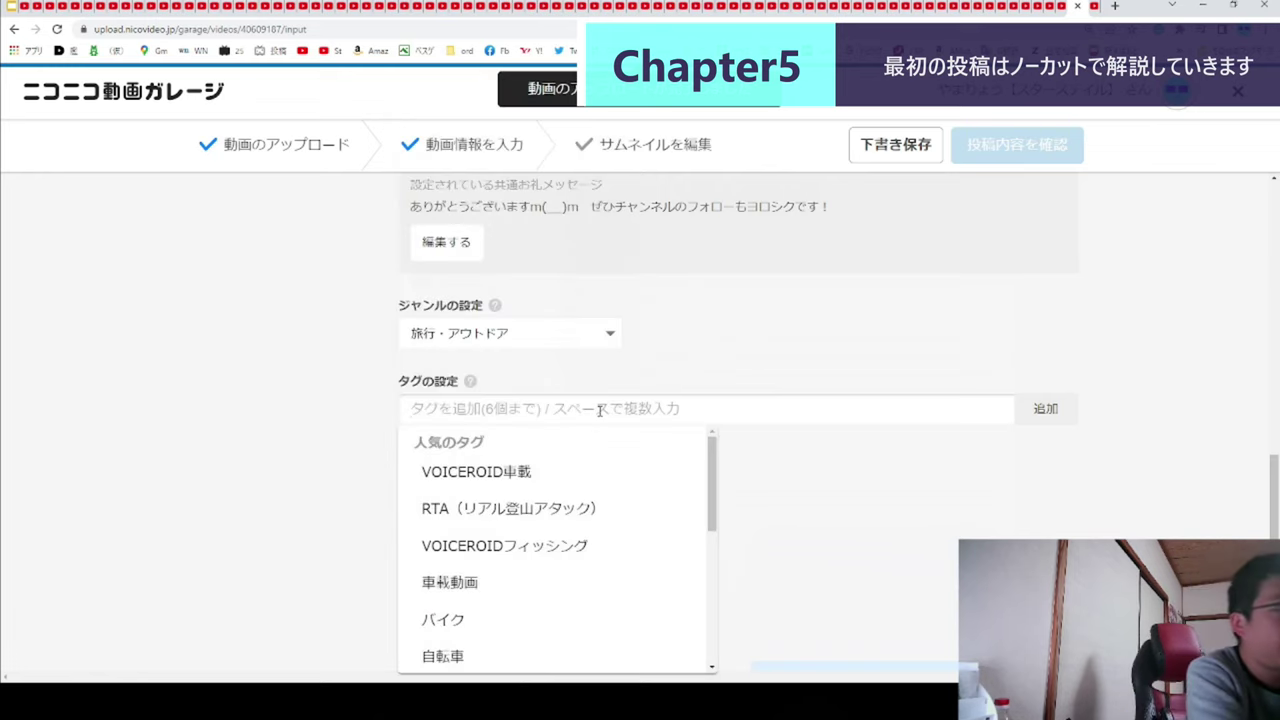
{"action": "type", "text": "yamary"}
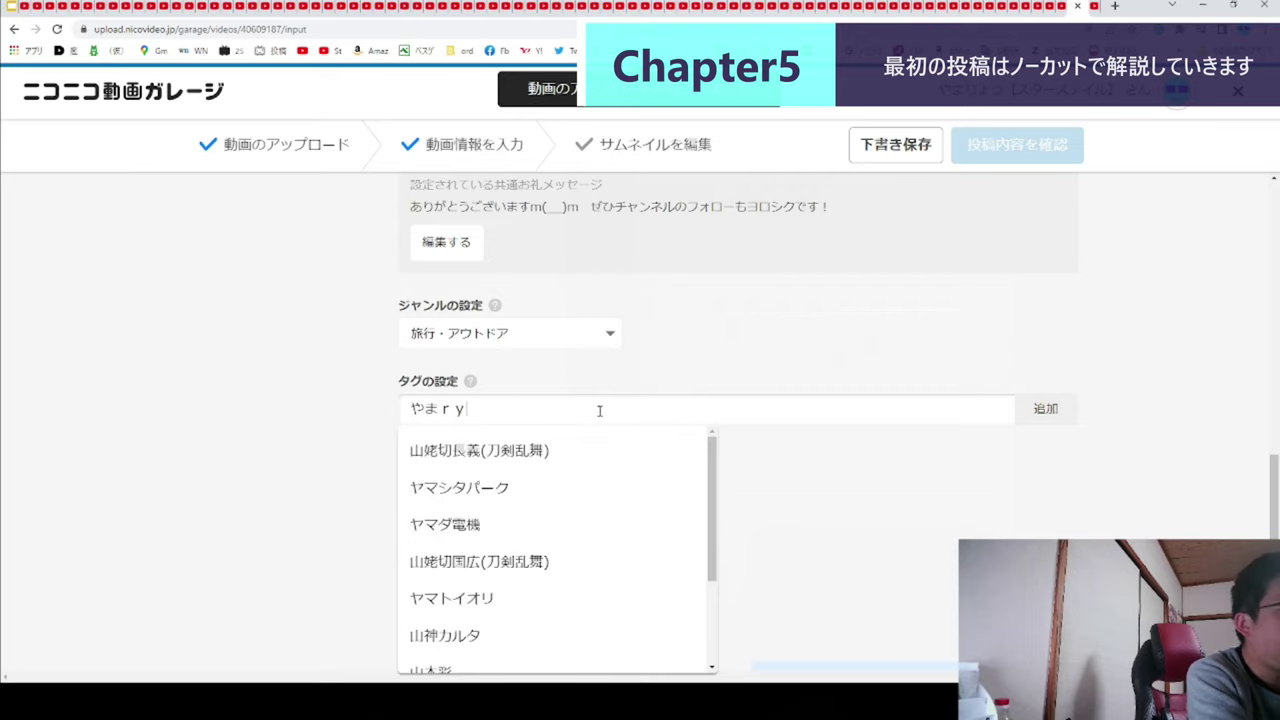
{"action": "type", "text": "ou"}
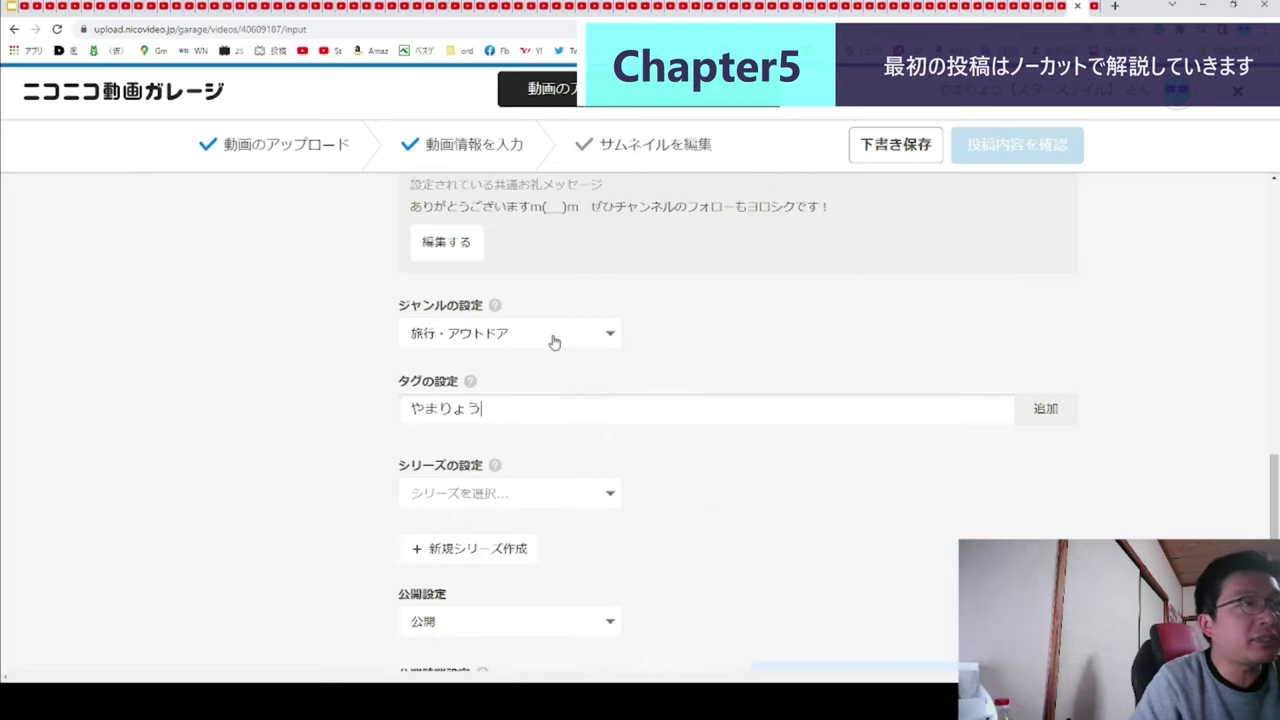
- Review the video description, the common description and the thank-you message for likes in the upload form
{"action": "scroll", "coordinate": [557, 342], "scroll_direction": "up", "scroll_amount": 6}
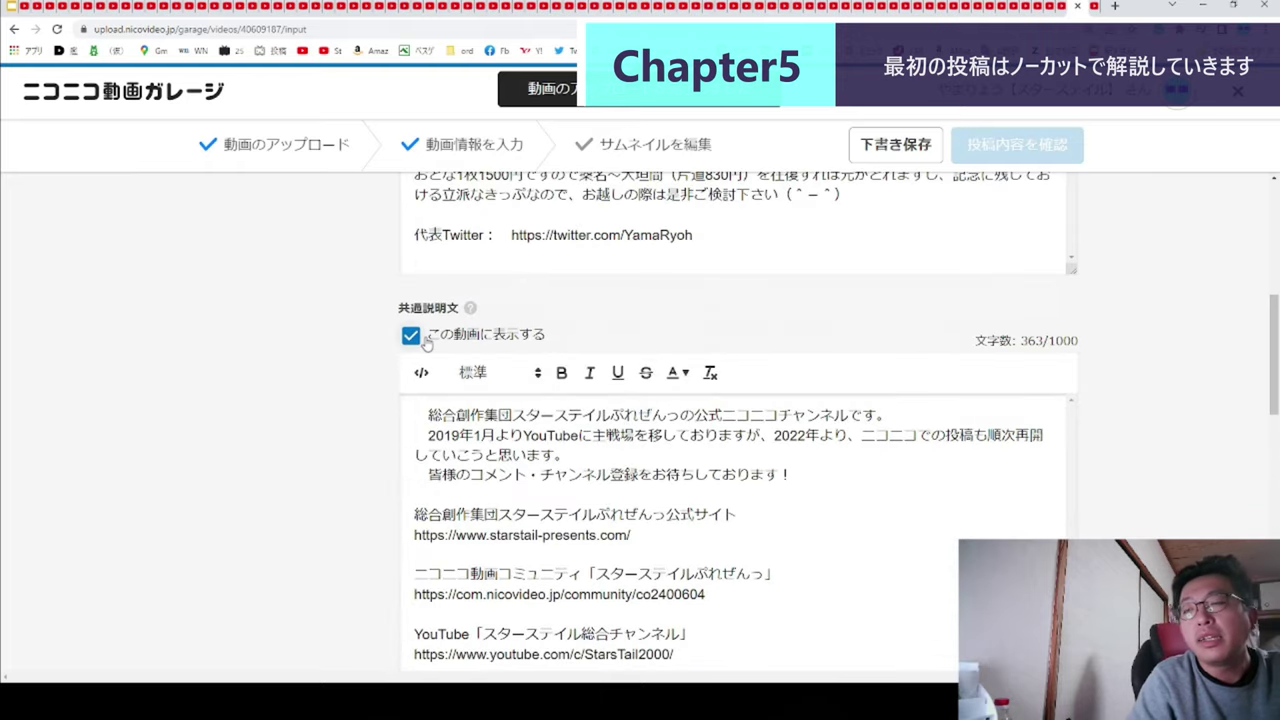
{"action": "scroll", "coordinate": [426, 340], "scroll_direction": "up", "scroll_amount": 3}
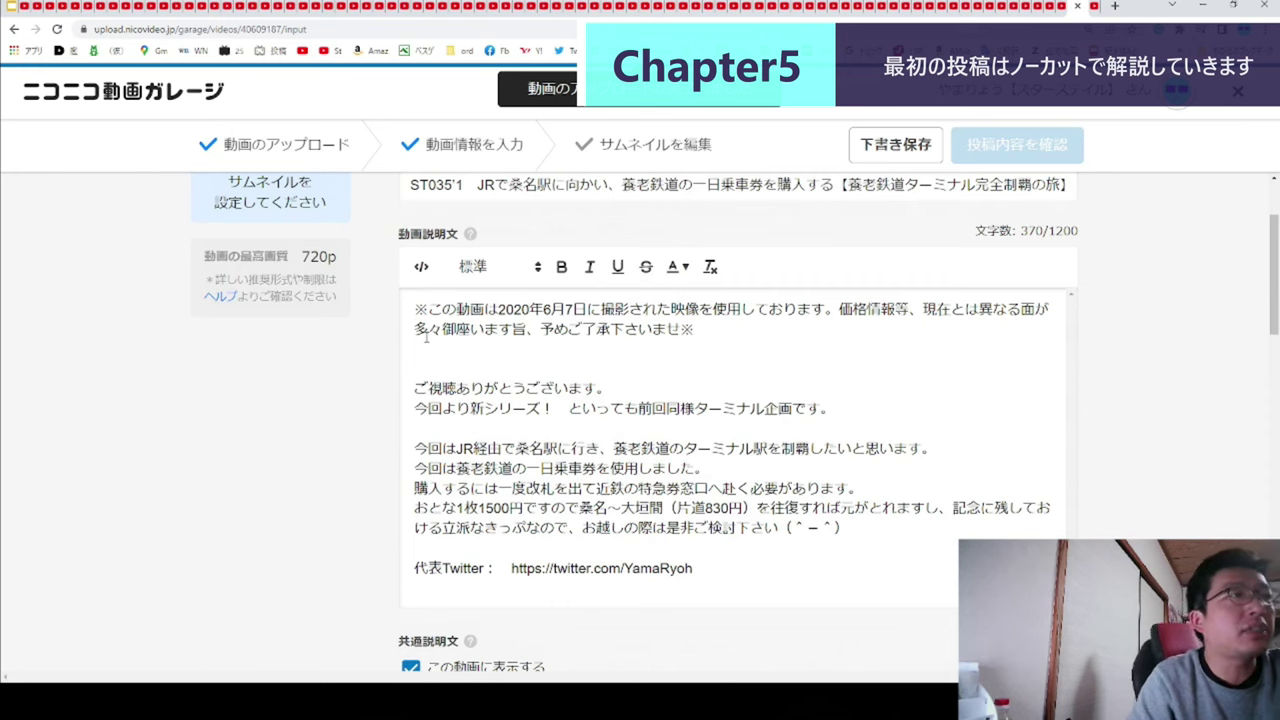
{"action": "scroll", "coordinate": [426, 338], "scroll_direction": "down", "scroll_amount": 4}
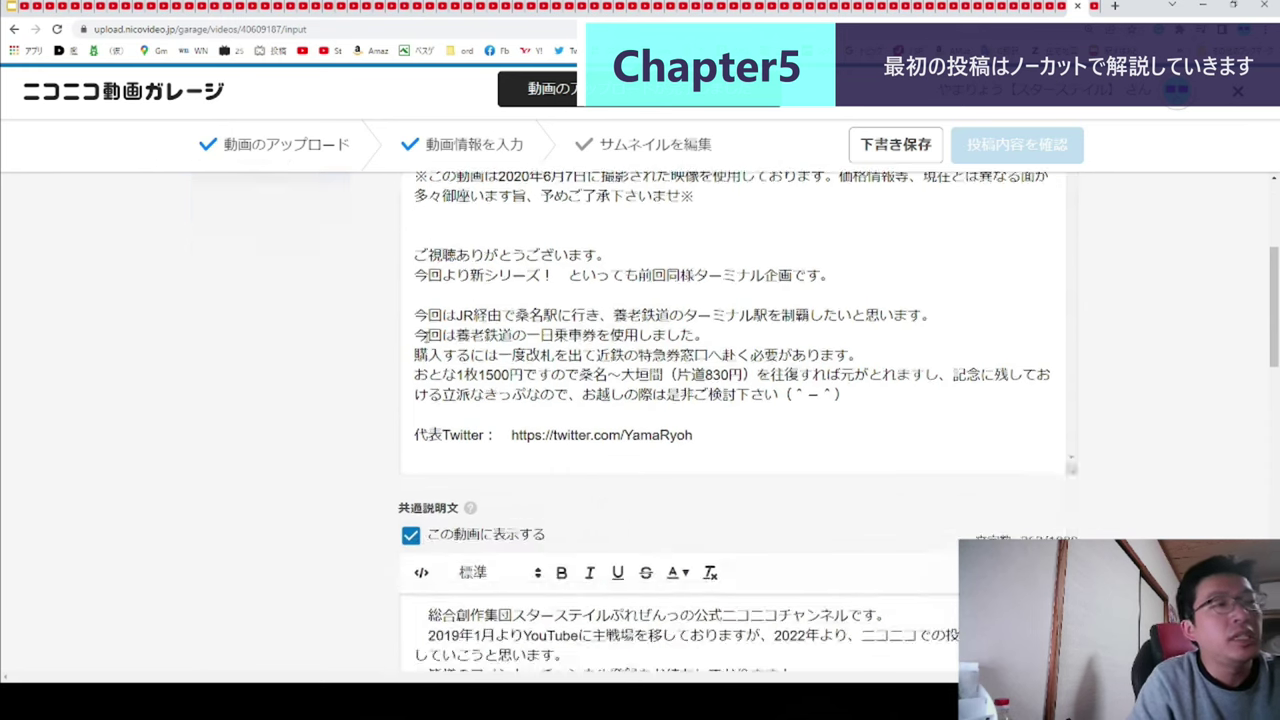
{"action": "scroll", "coordinate": [426, 340], "scroll_direction": "up", "scroll_amount": 1}
{"action": "scroll", "coordinate": [426, 340], "scroll_direction": "down", "scroll_amount": 2}
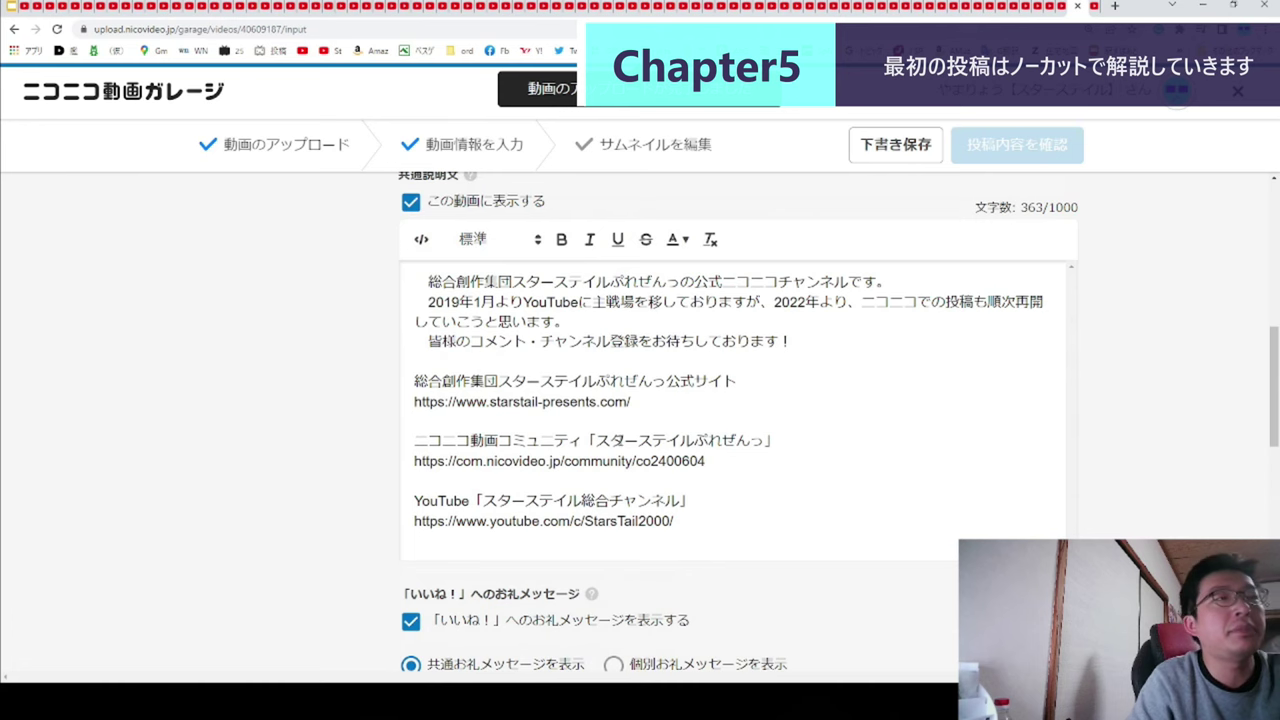
{"action": "scroll", "coordinate": [615, 432], "scroll_direction": "up", "scroll_amount": 5}
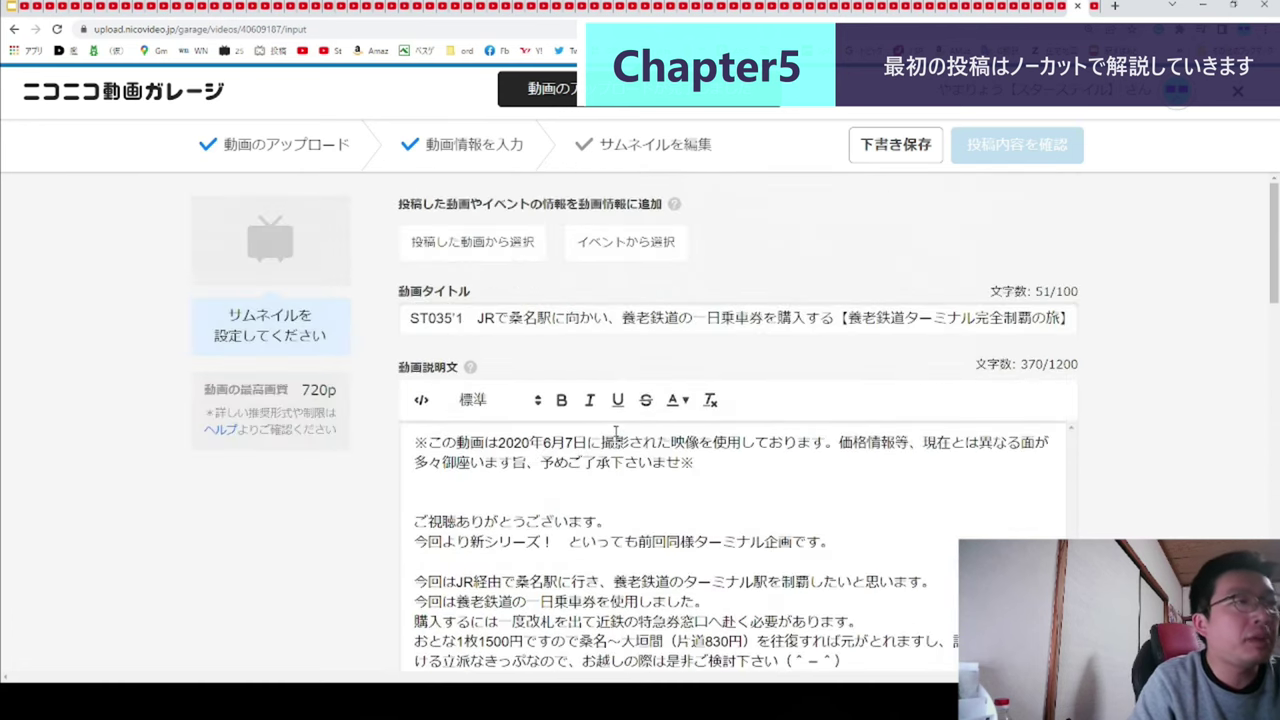
{"action": "scroll", "coordinate": [615, 432], "scroll_direction": "down", "scroll_amount": 6}
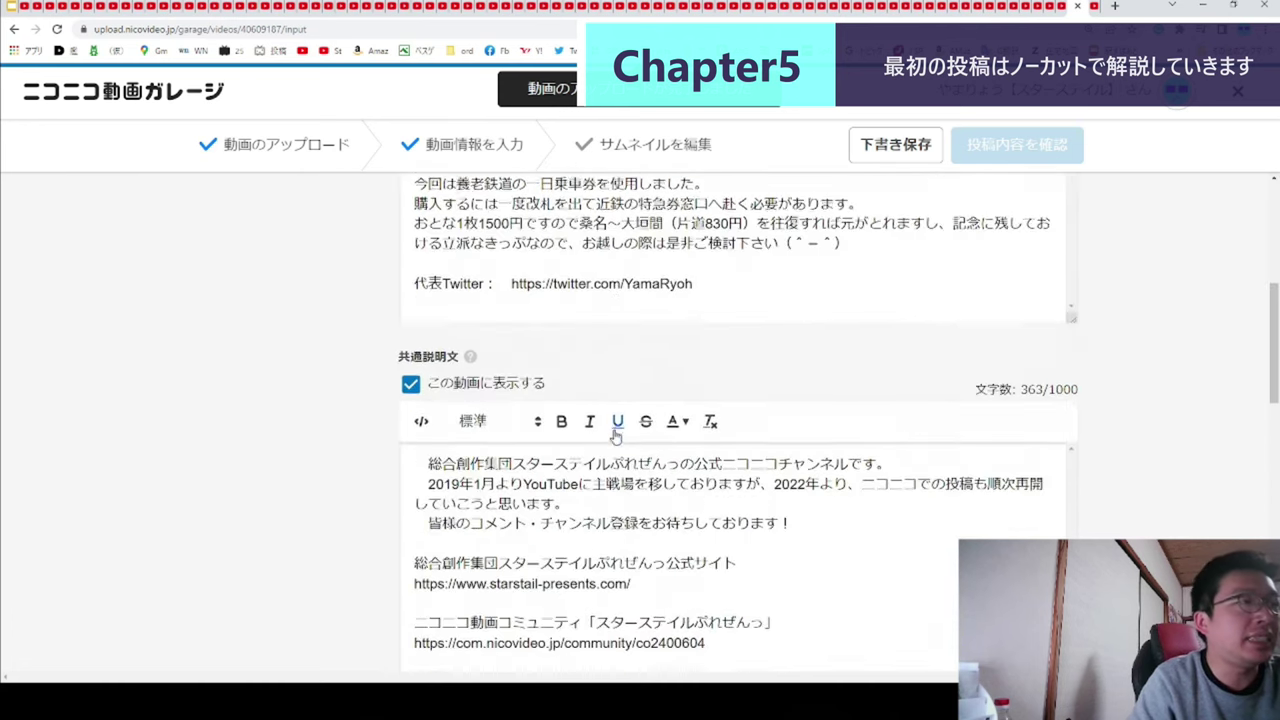
{"action": "scroll", "coordinate": [615, 432], "scroll_direction": "down", "scroll_amount": 1}
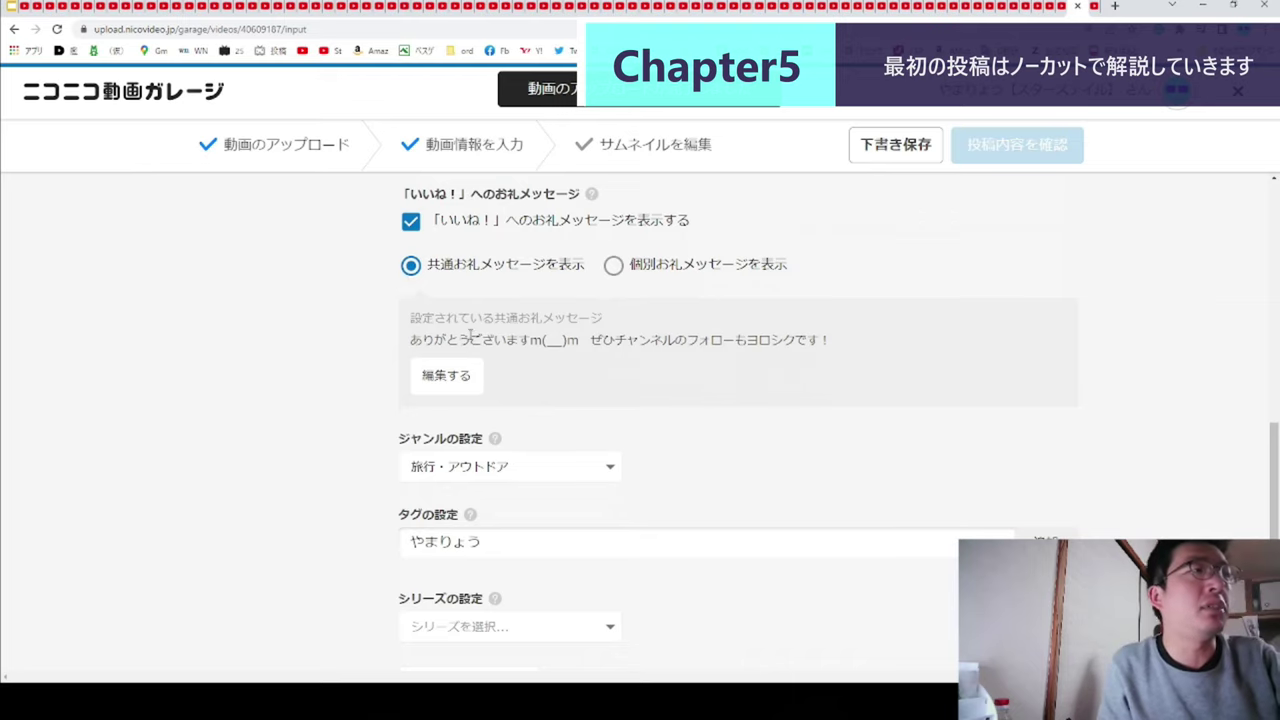
{"action": "scroll", "coordinate": [470, 335], "scroll_direction": "down", "scroll_amount": 1}
{"action": "scroll", "coordinate": [468, 334], "scroll_direction": "down", "scroll_amount": 1}
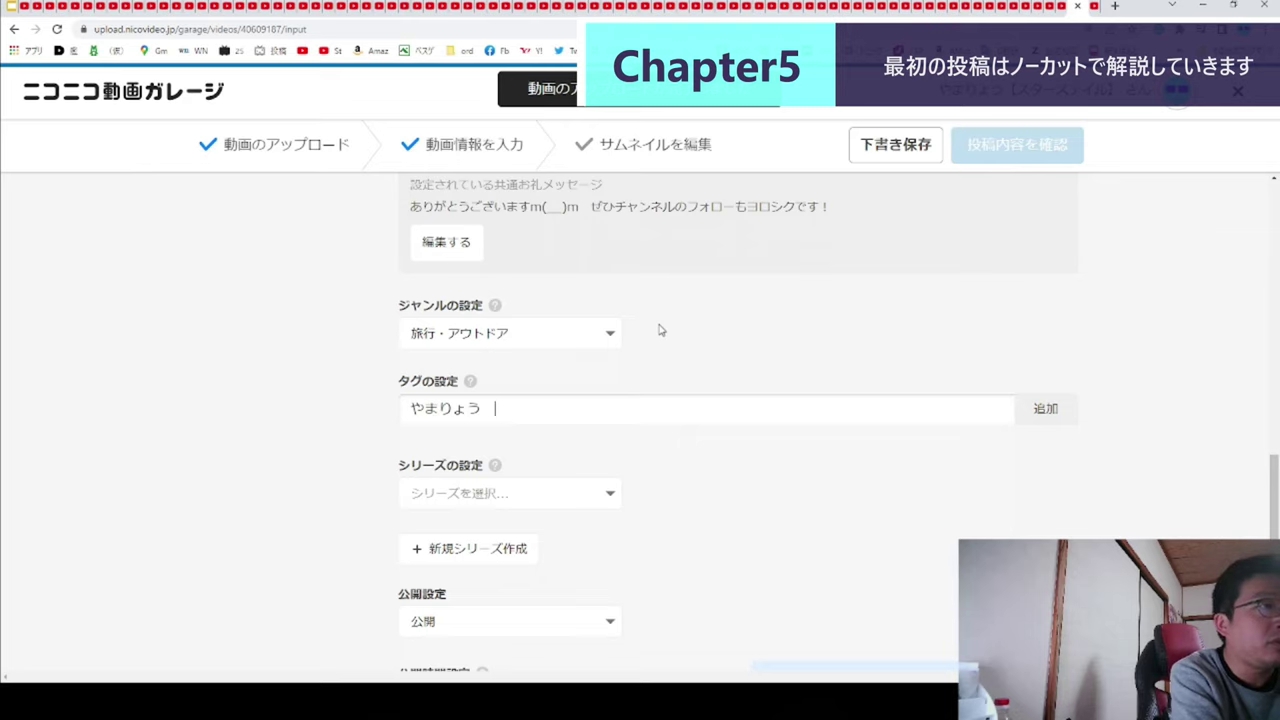
- Enter スターステイル as a second tag and add both tags to the video
{"action": "type", "text": "すた"}
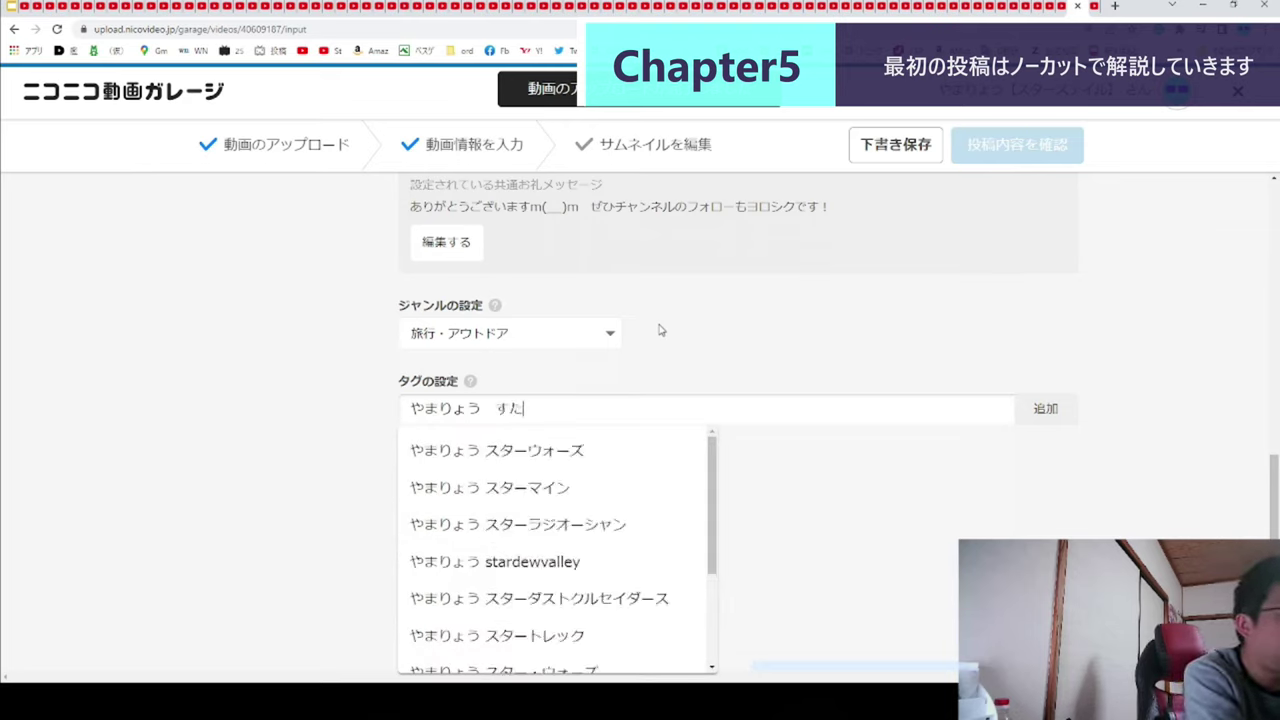
{"action": "type", "text": "ーすている"}
{"action": "key", "text": "space"}
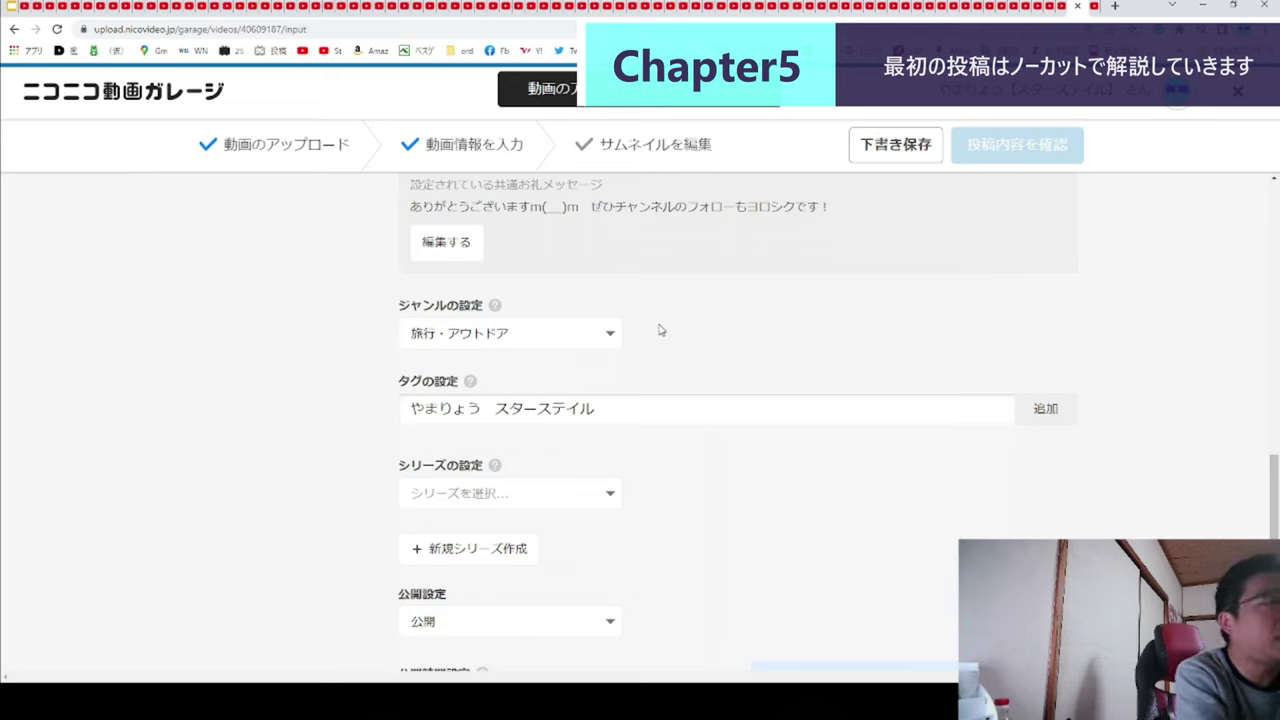
{"action": "key", "text": "Return"}
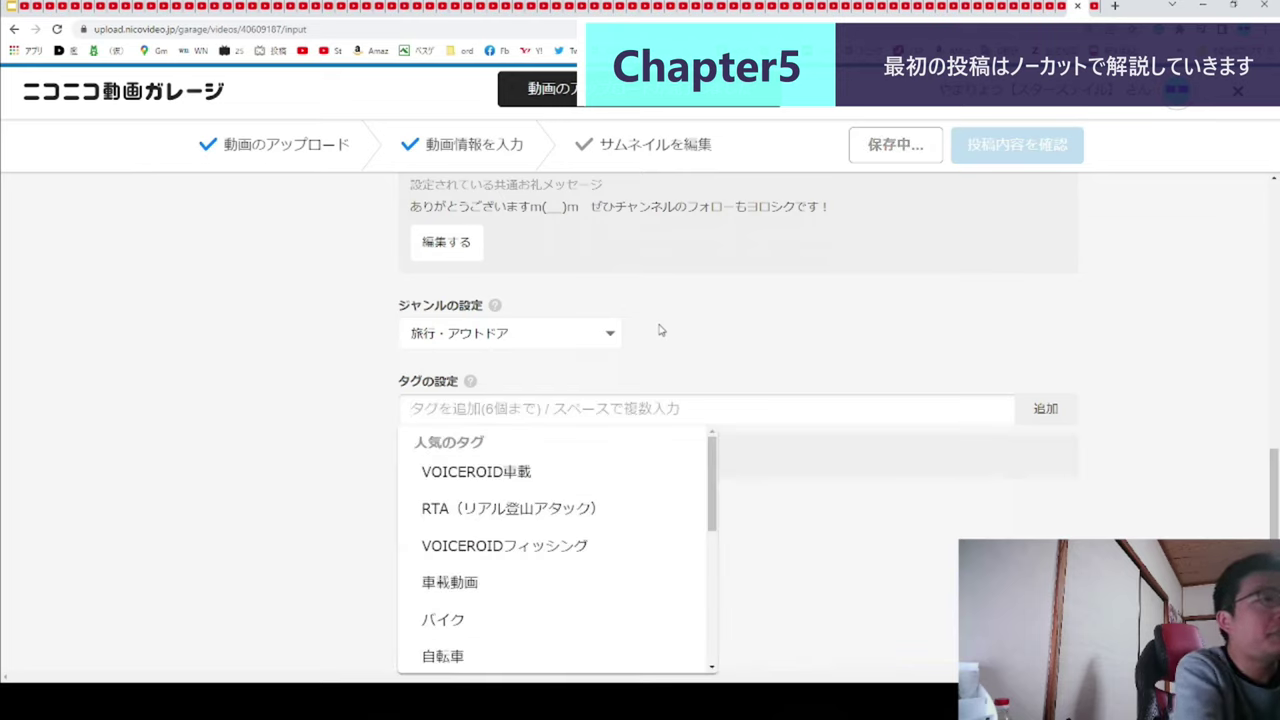
{"action": "left_click", "coordinate": [326, 428]}
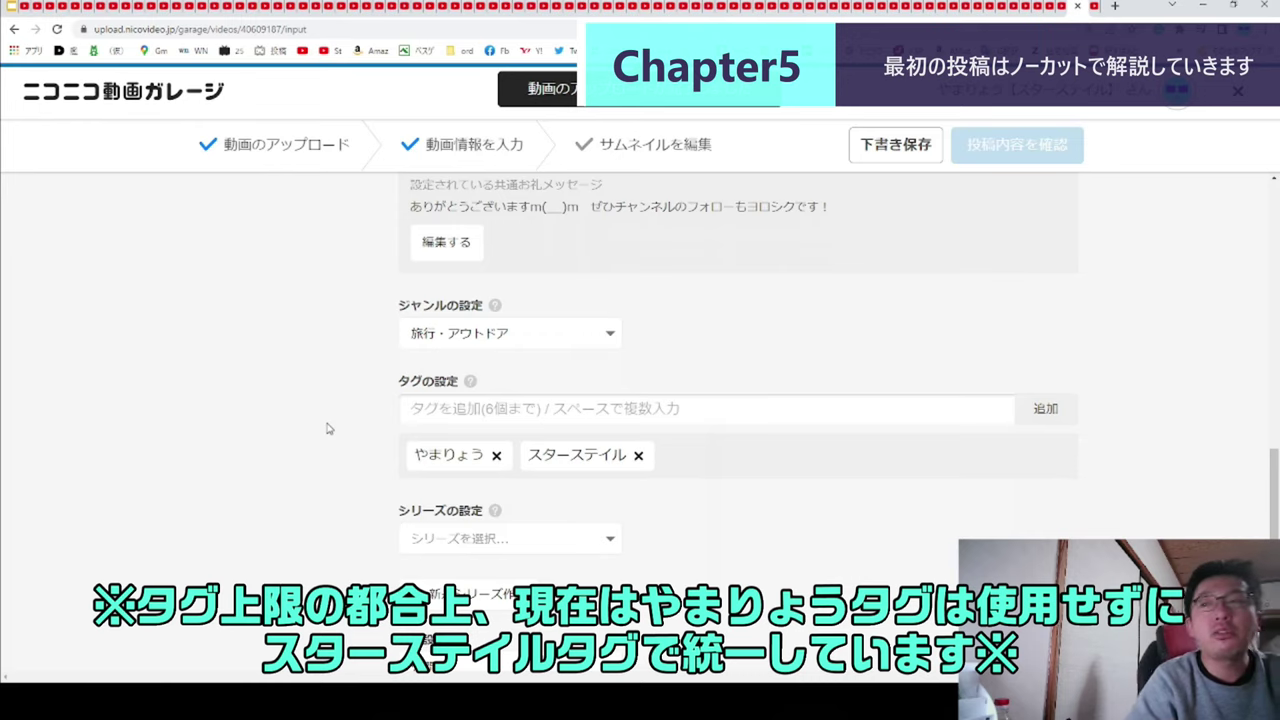
- Add the suggested tag 養老鉄道養老線 to the video
{"action": "left_click", "coordinate": [527, 412]}
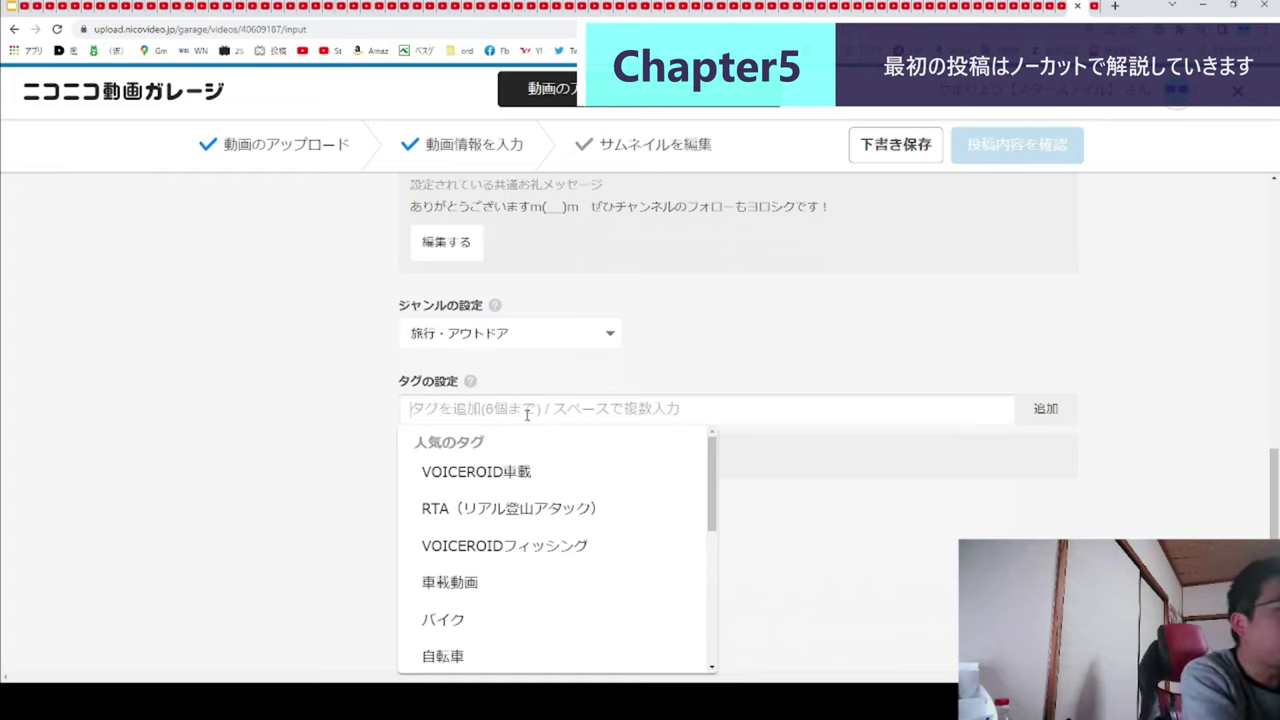
{"action": "type", "text": "ようroutetsudou"}
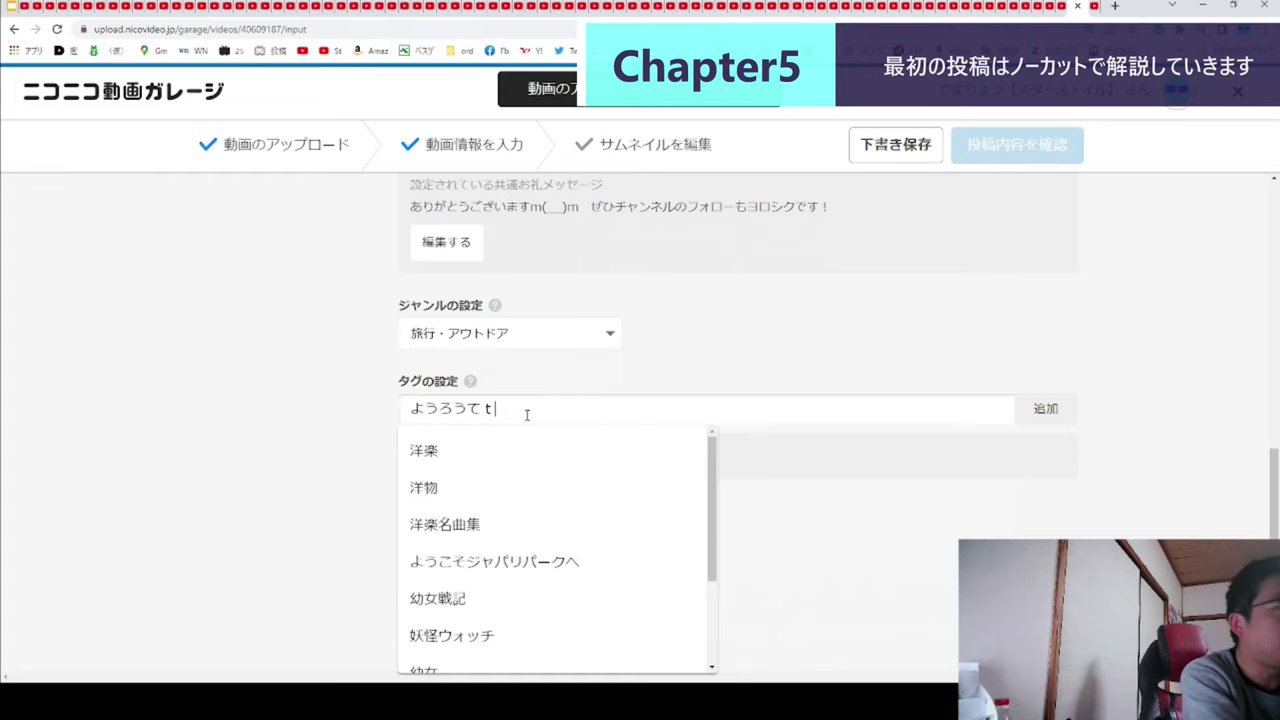
{"action": "key", "text": "space"}
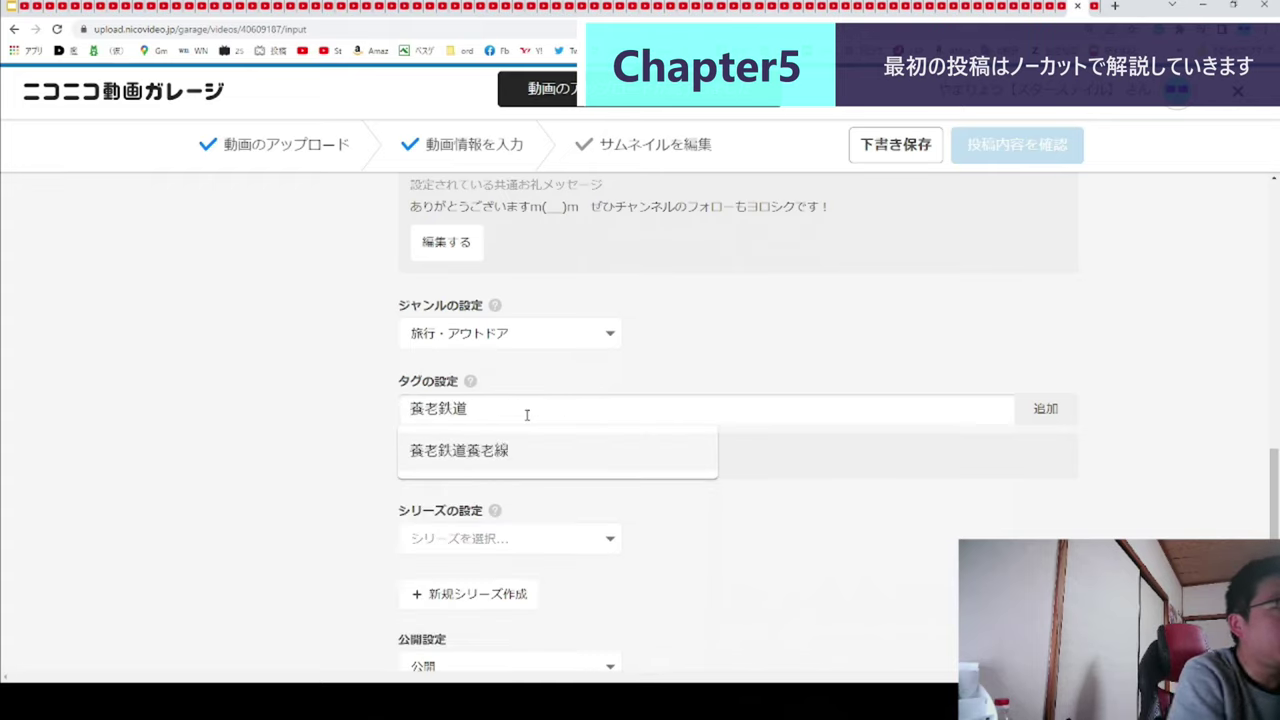
{"action": "left_click", "coordinate": [610, 451]}
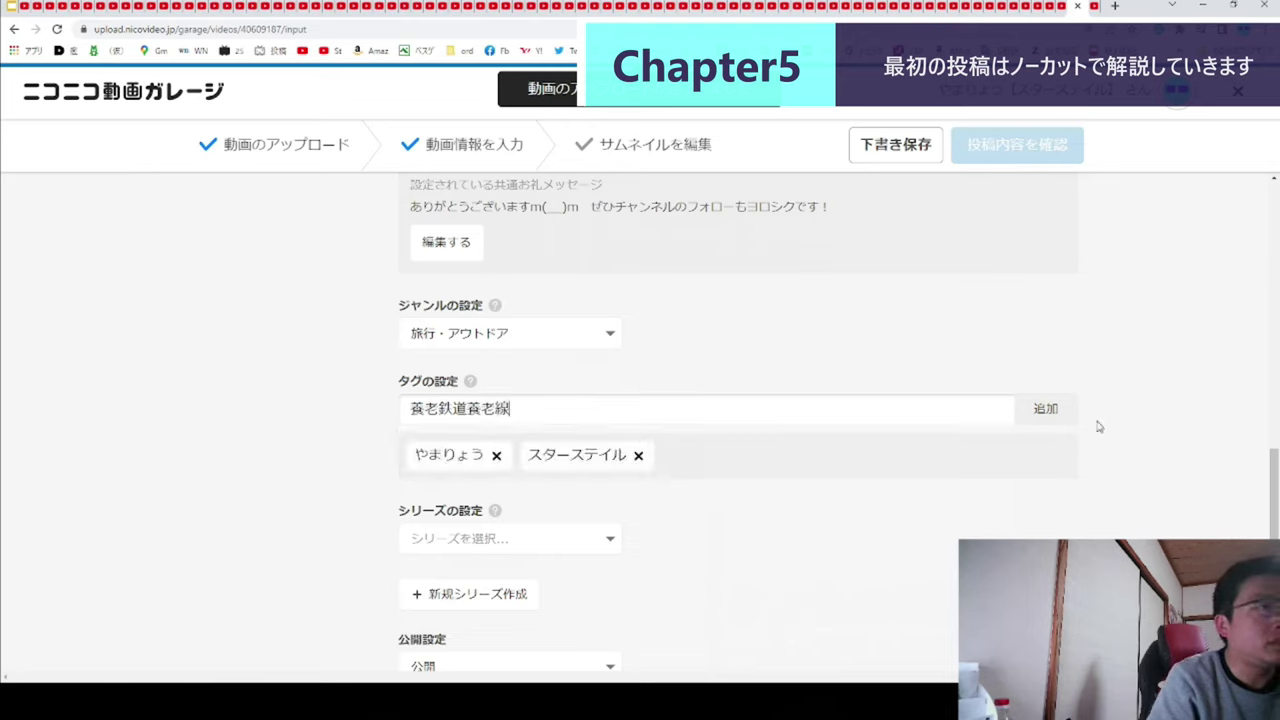
{"action": "left_click", "coordinate": [1045, 409]}
- Remove the 養老鉄道養老線 tag from the video's tag list
{"action": "left_click", "coordinate": [645, 410]}
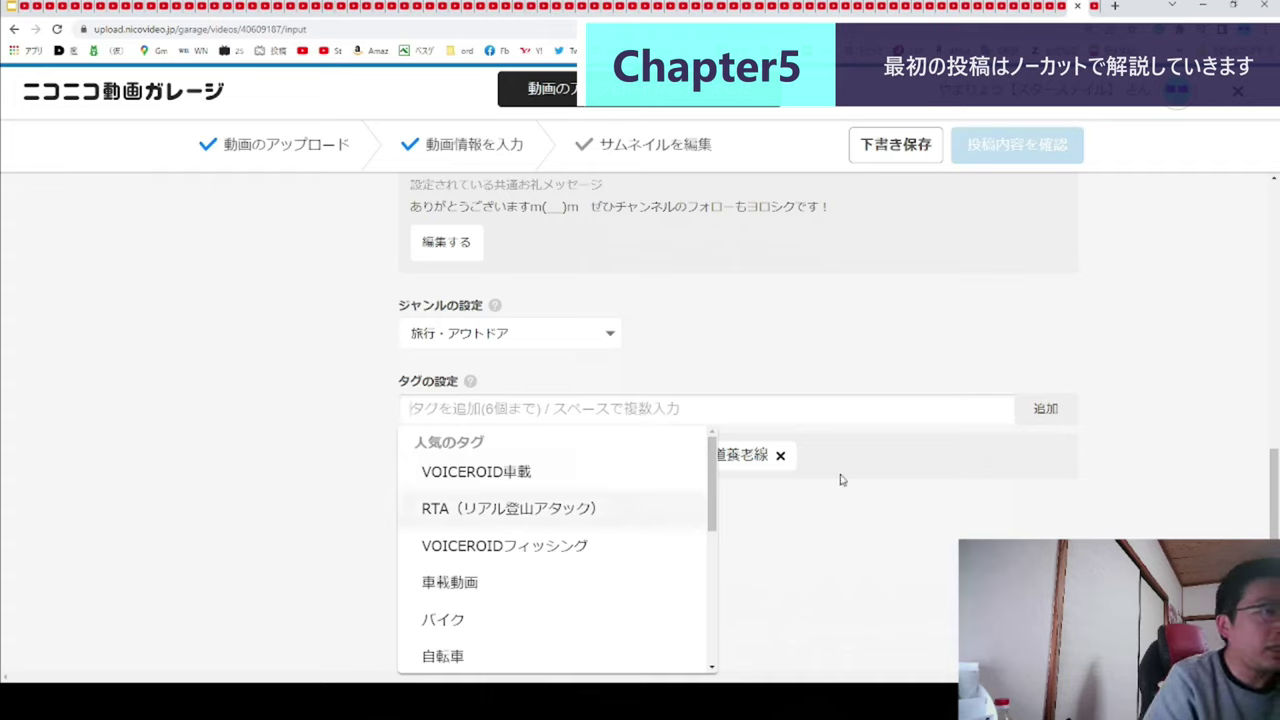
{"action": "left_click", "coordinate": [781, 458]}
{"action": "left_click", "coordinate": [781, 456]}
- Add 養老鉄道 as the third tag of the video
{"action": "left_click", "coordinate": [718, 411]}
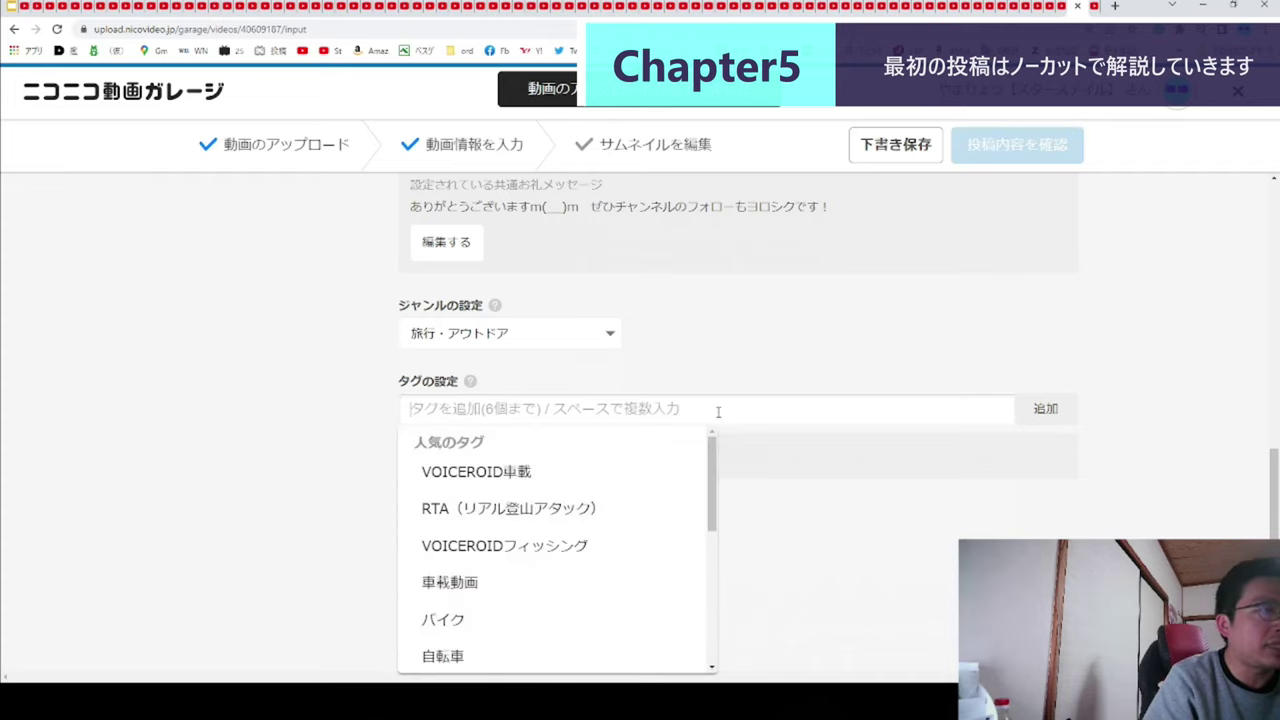
{"action": "type", "text": "ようろうてつ"}
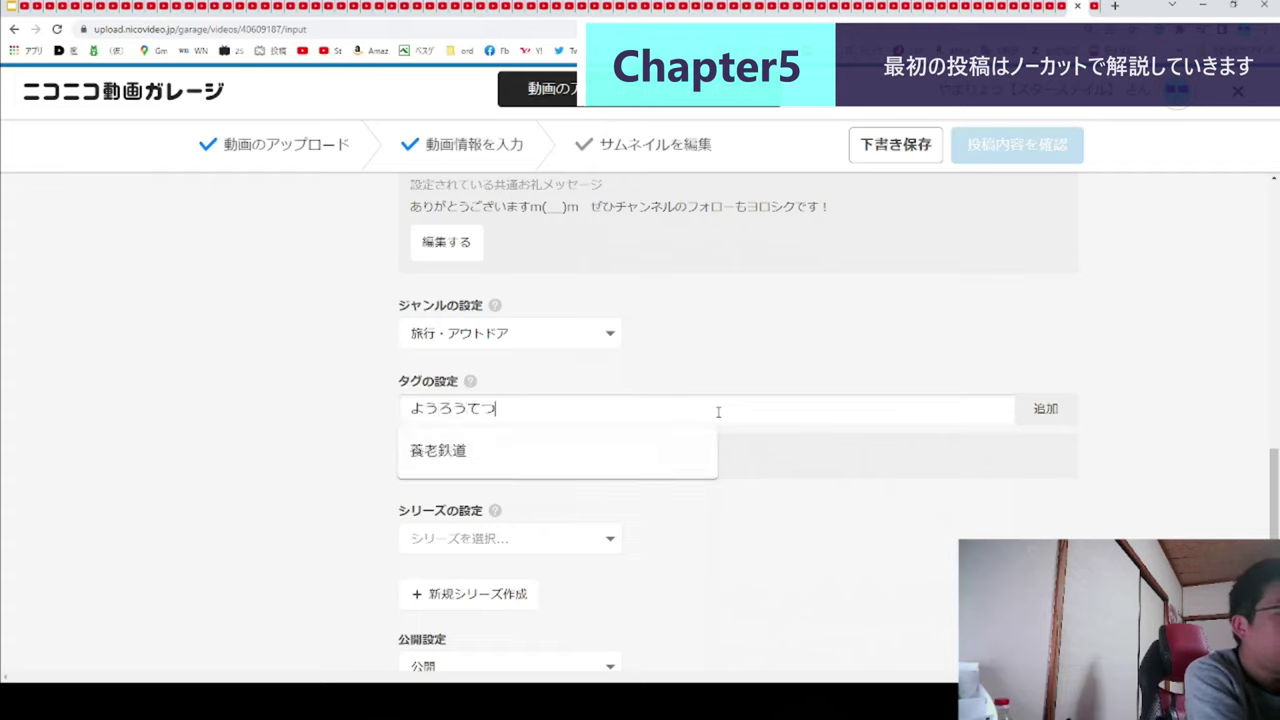
{"action": "key", "text": "Tab"}
{"action": "key", "text": "Return"}
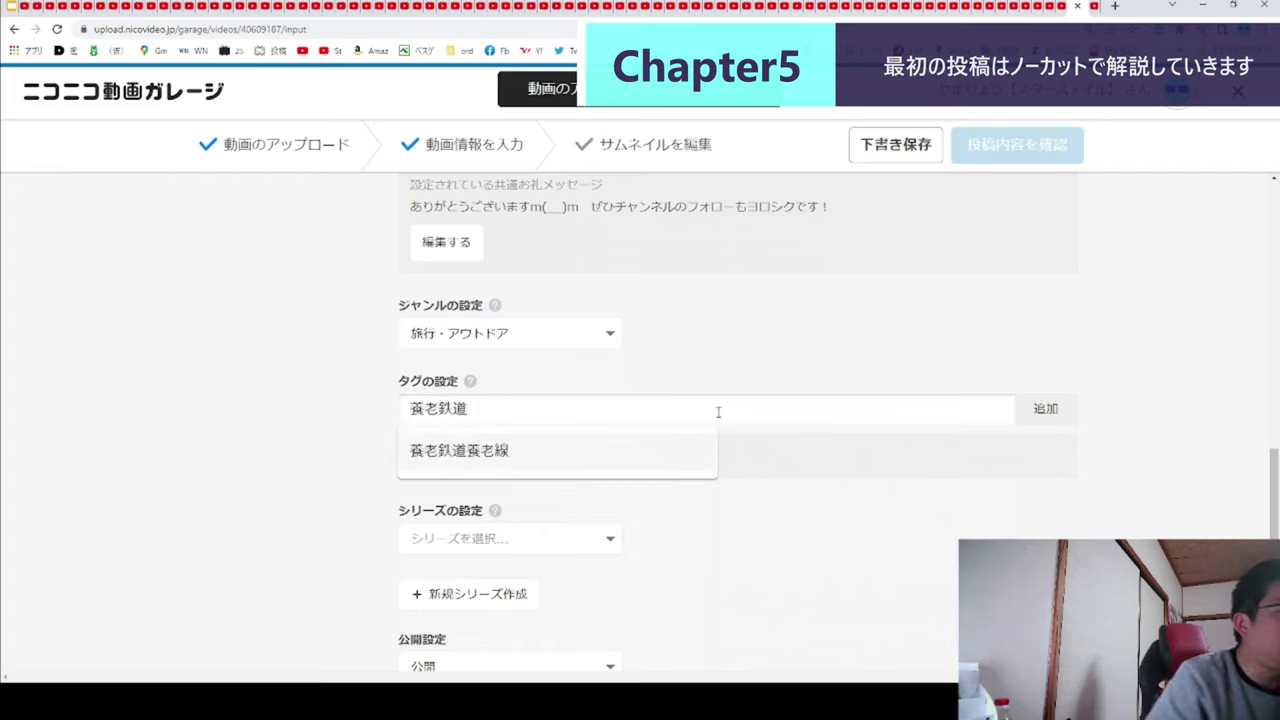
{"action": "left_click", "coordinate": [1048, 409]}
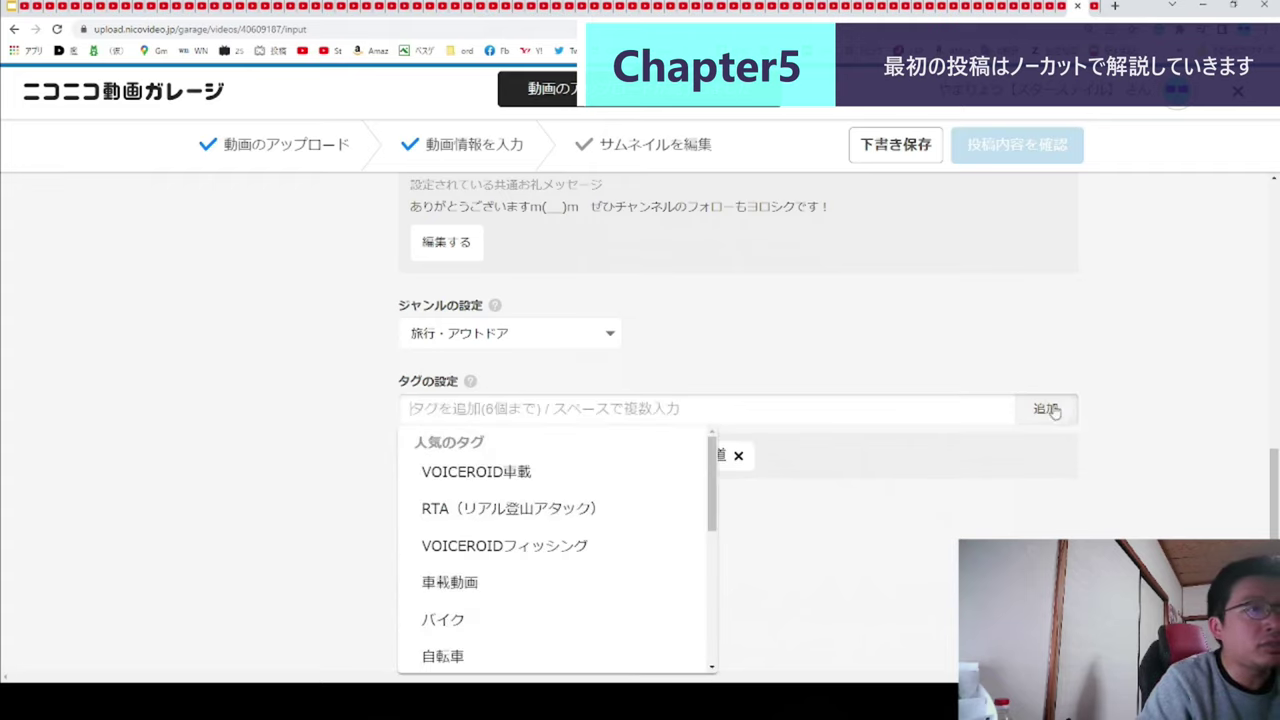
{"action": "left_click", "coordinate": [450, 411]}
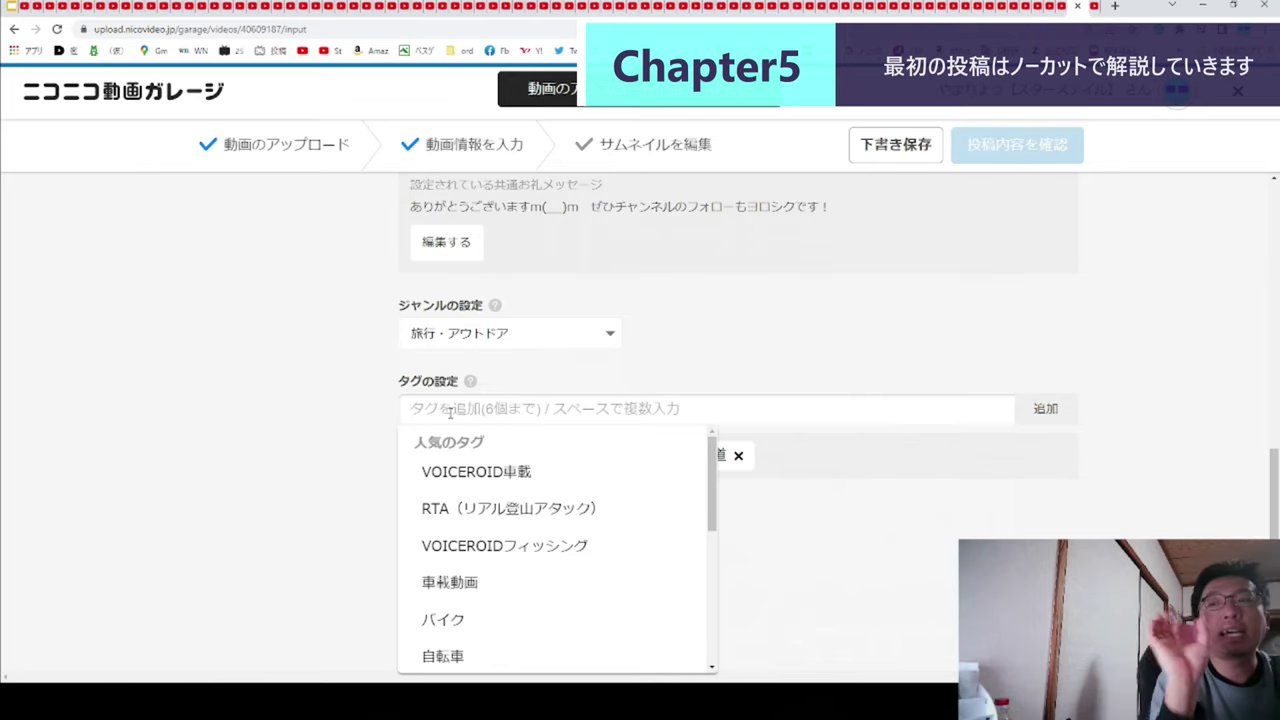
{"action": "left_click", "coordinate": [323, 429]}
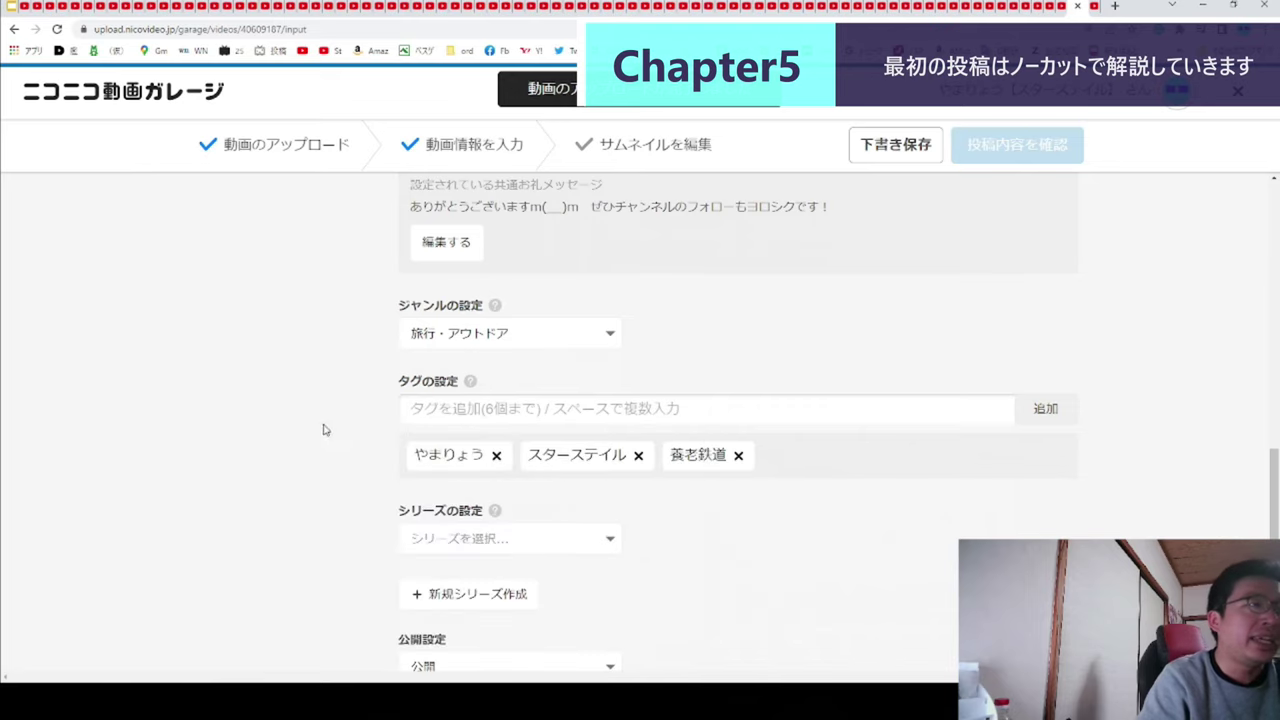
- Add 鉄道 and 三重県 as the fourth and fifth tags of the video
{"action": "left_click", "coordinate": [539, 407]}
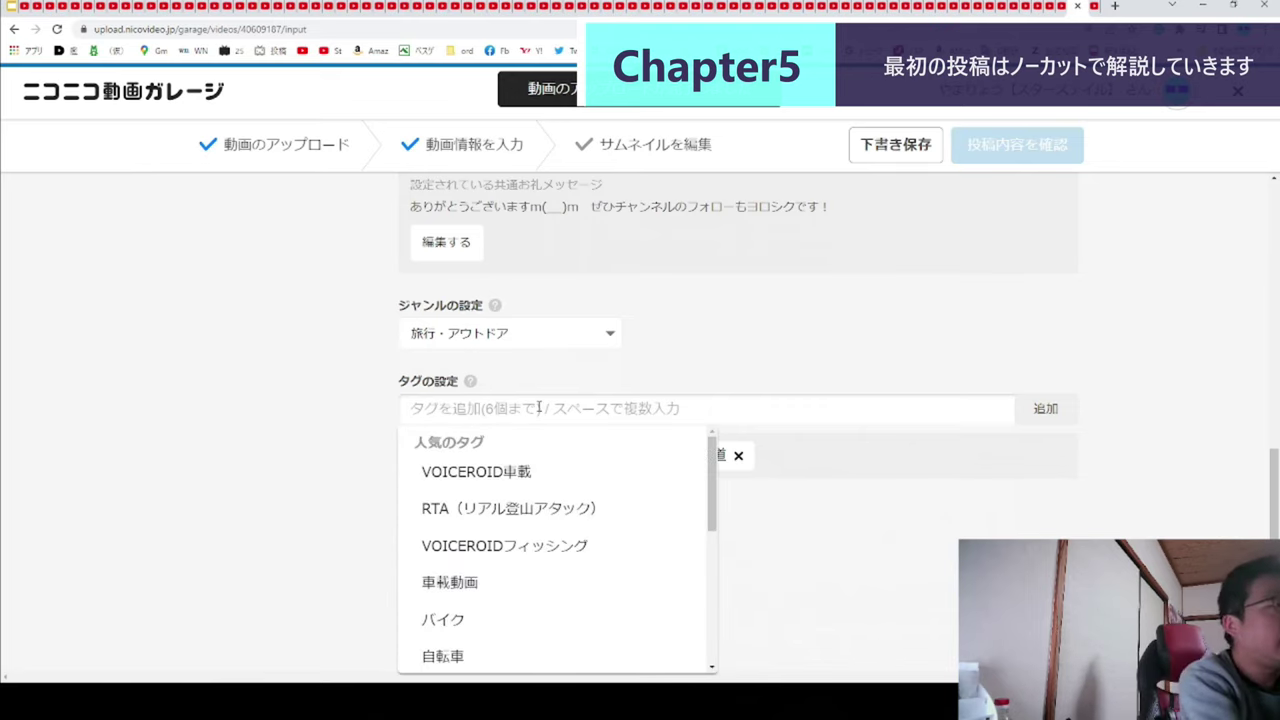
{"action": "type", "text": "鉄道"}
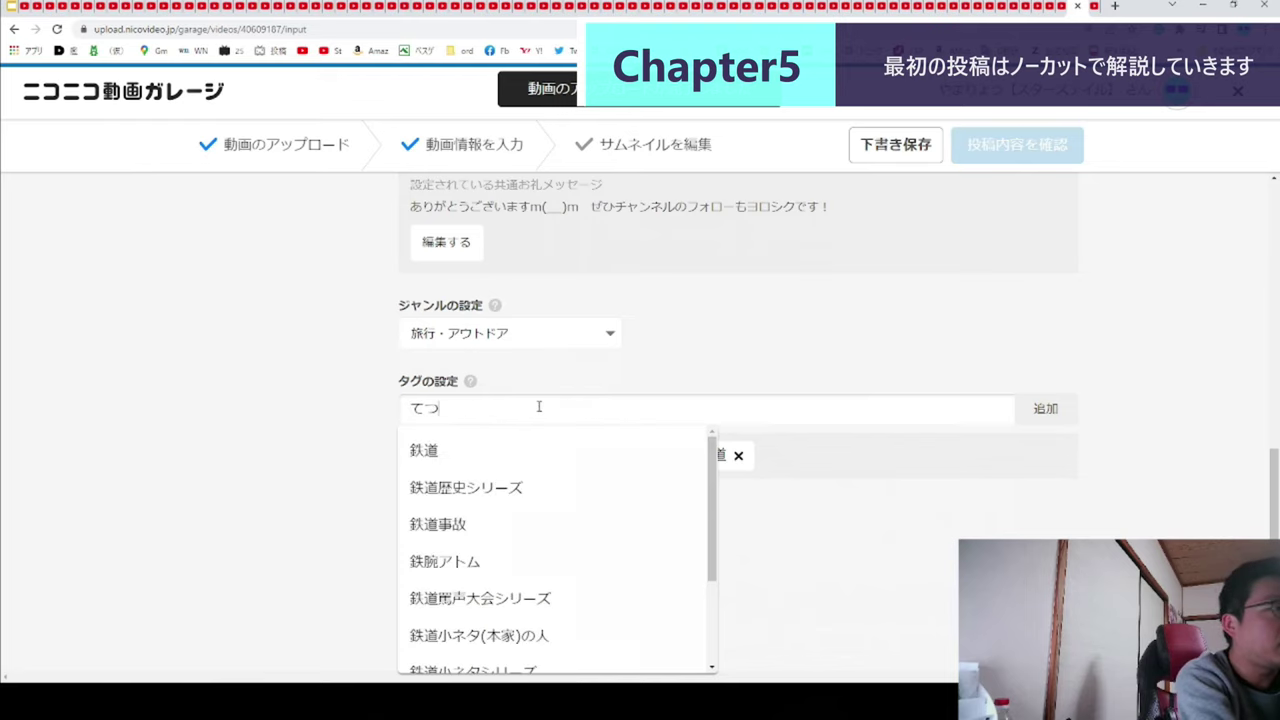
{"action": "left_click", "coordinate": [1050, 409]}
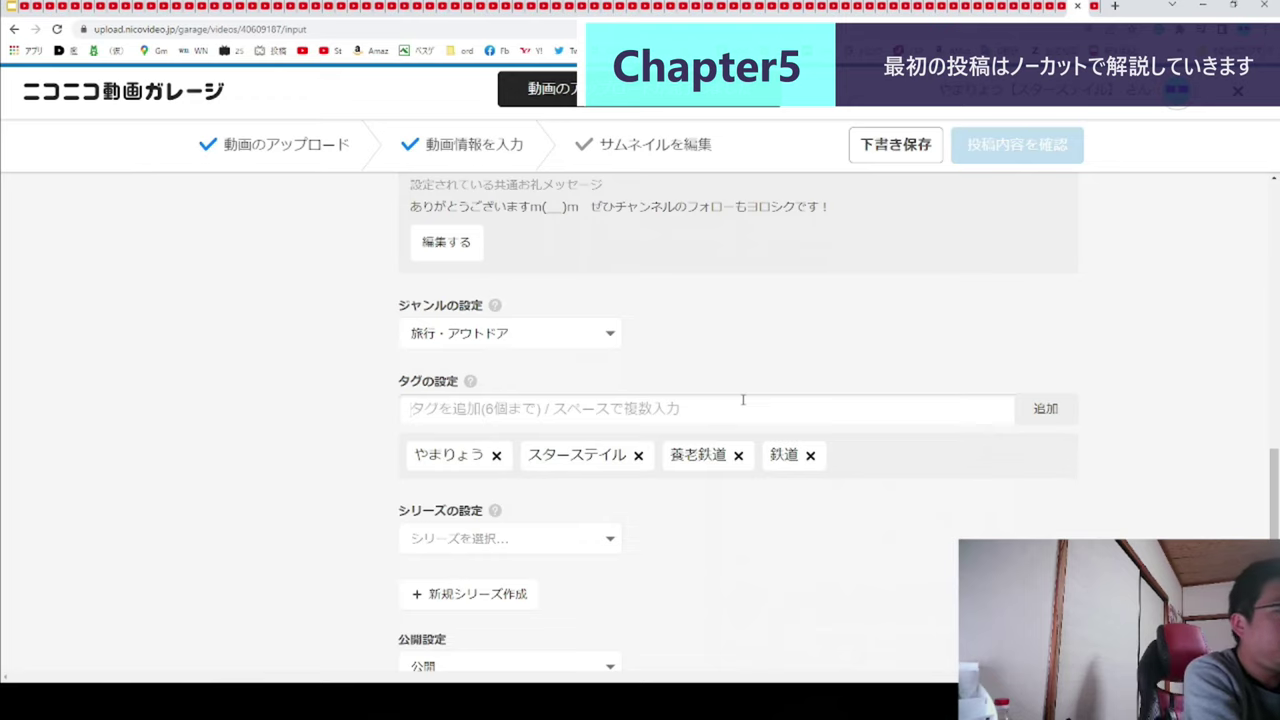
{"action": "type", "text": "三重県"}
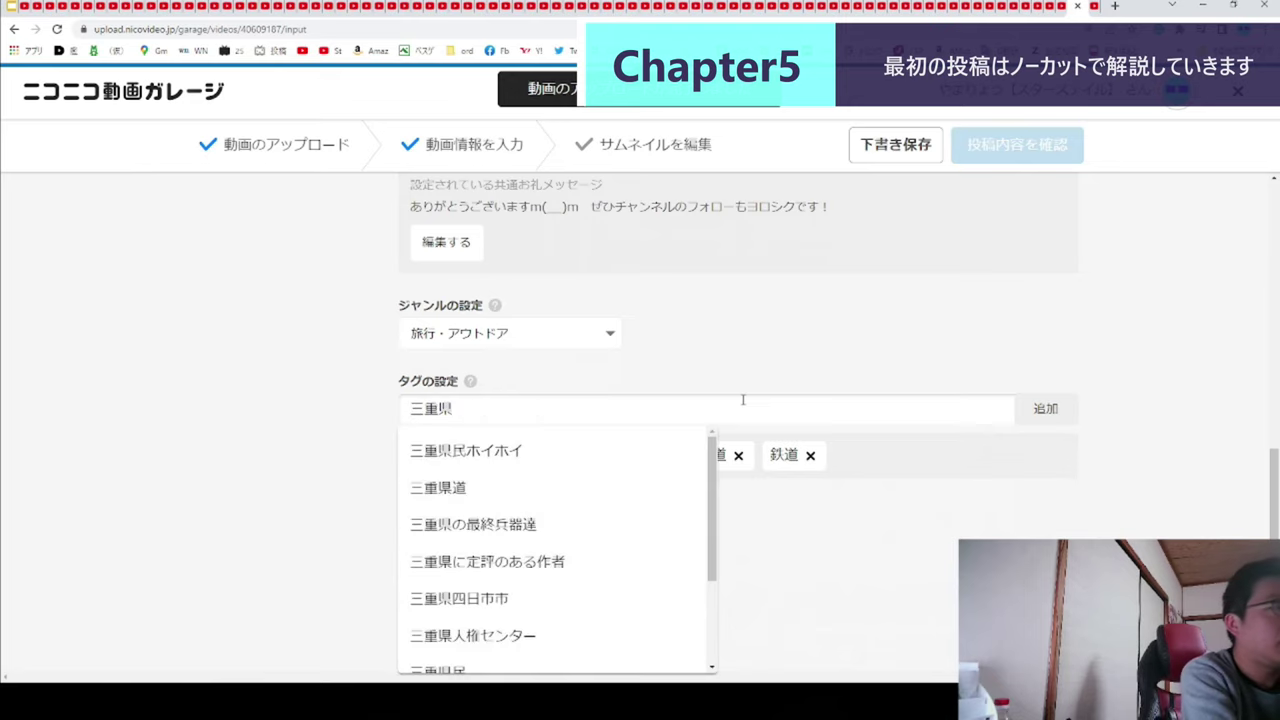
{"action": "left_click", "coordinate": [1050, 411]}
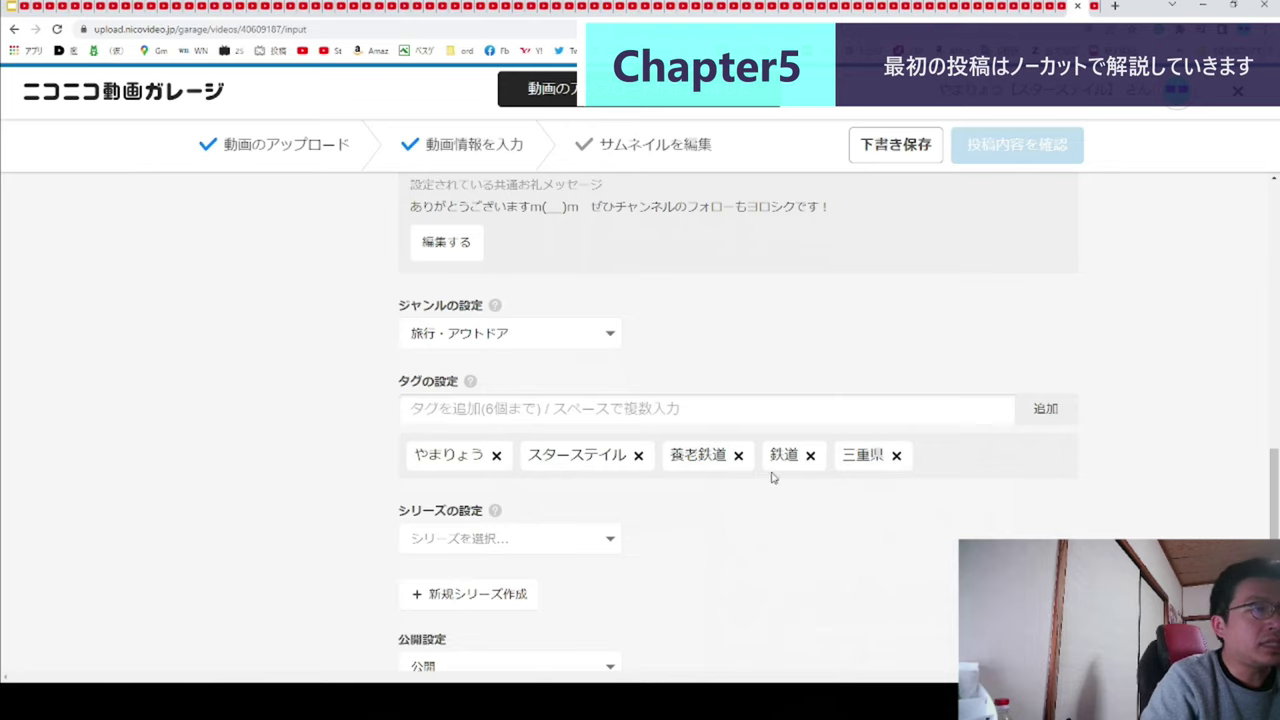
- Add 桑名駅 as the sixth tag of the video
{"action": "left_click", "coordinate": [748, 413]}
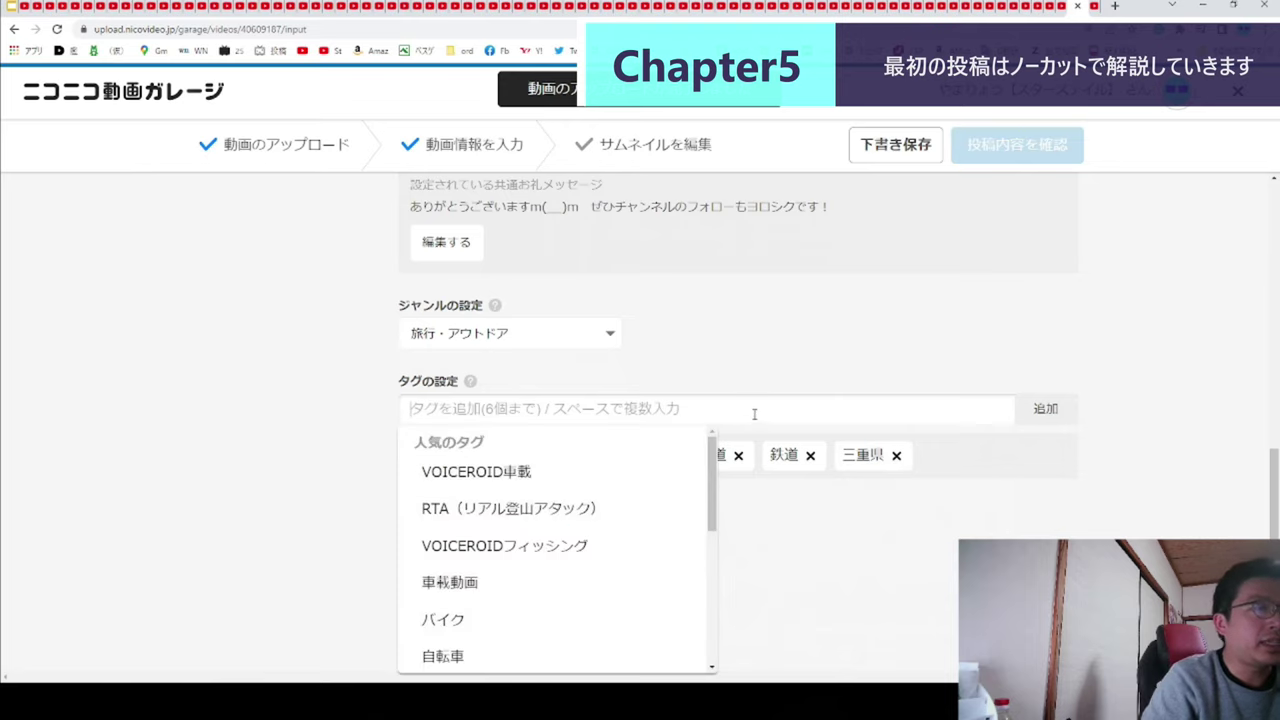
{"action": "type", "text": "桑名駅"}
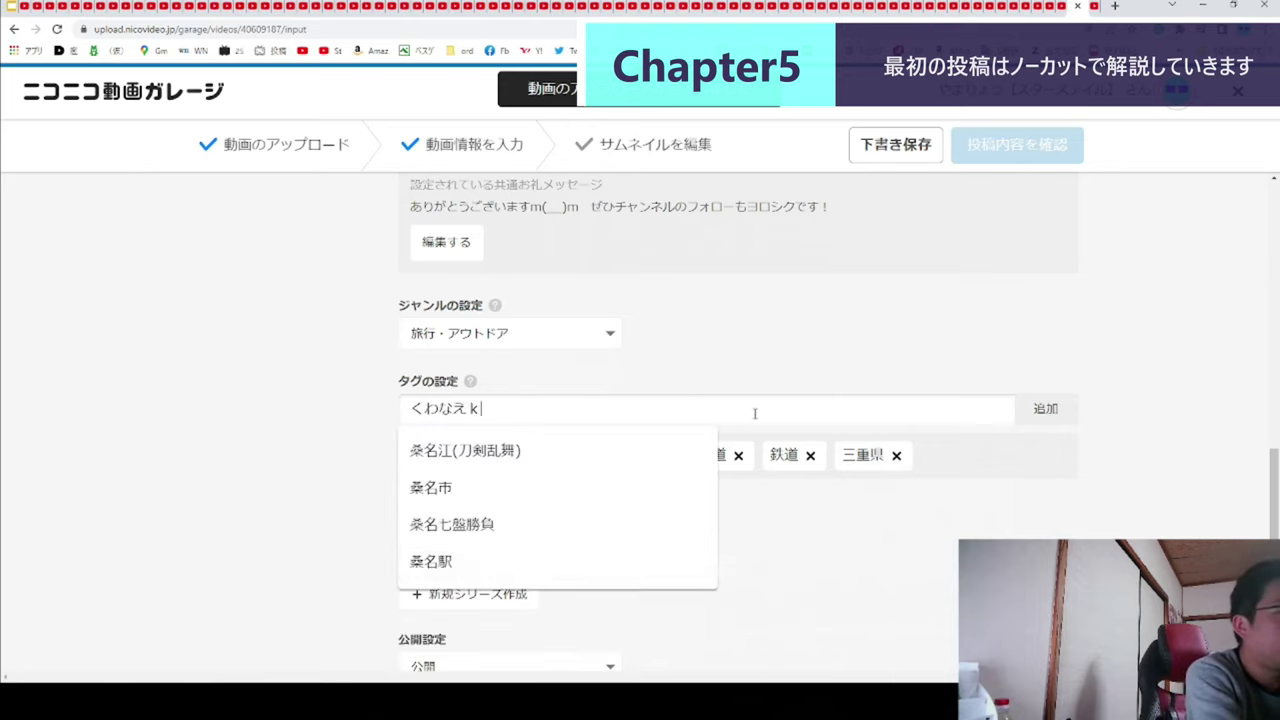
{"action": "key", "text": "Return"}
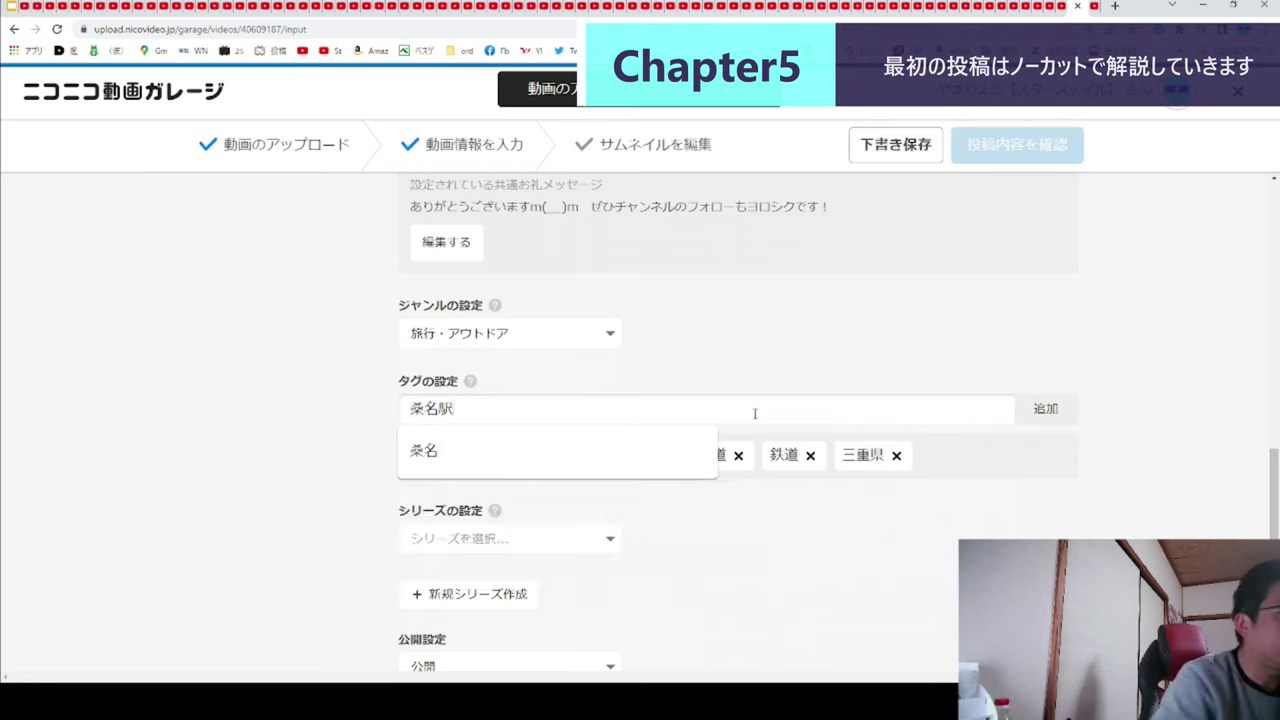
{"action": "left_click", "coordinate": [1034, 408]}
{"action": "left_click", "coordinate": [953, 500]}
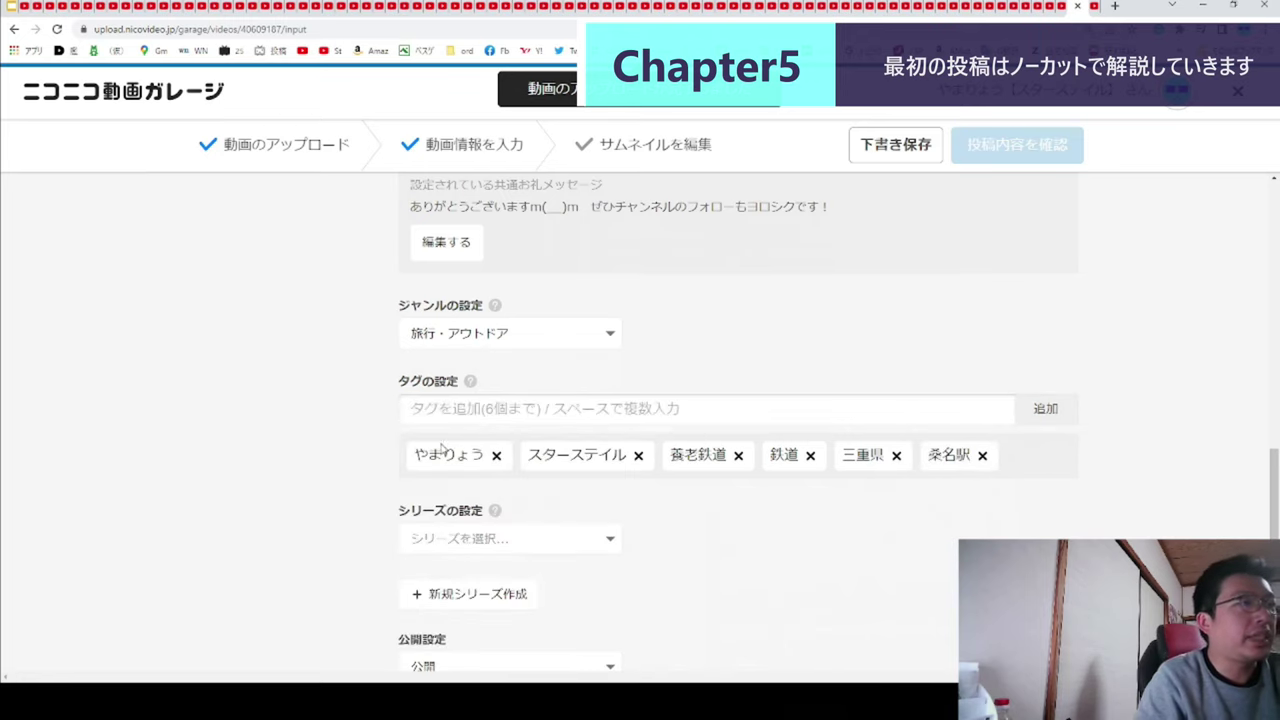
- Examine the existing series available in the video's series setting
{"action": "scroll", "coordinate": [418, 360], "scroll_direction": "down", "scroll_amount": 2}
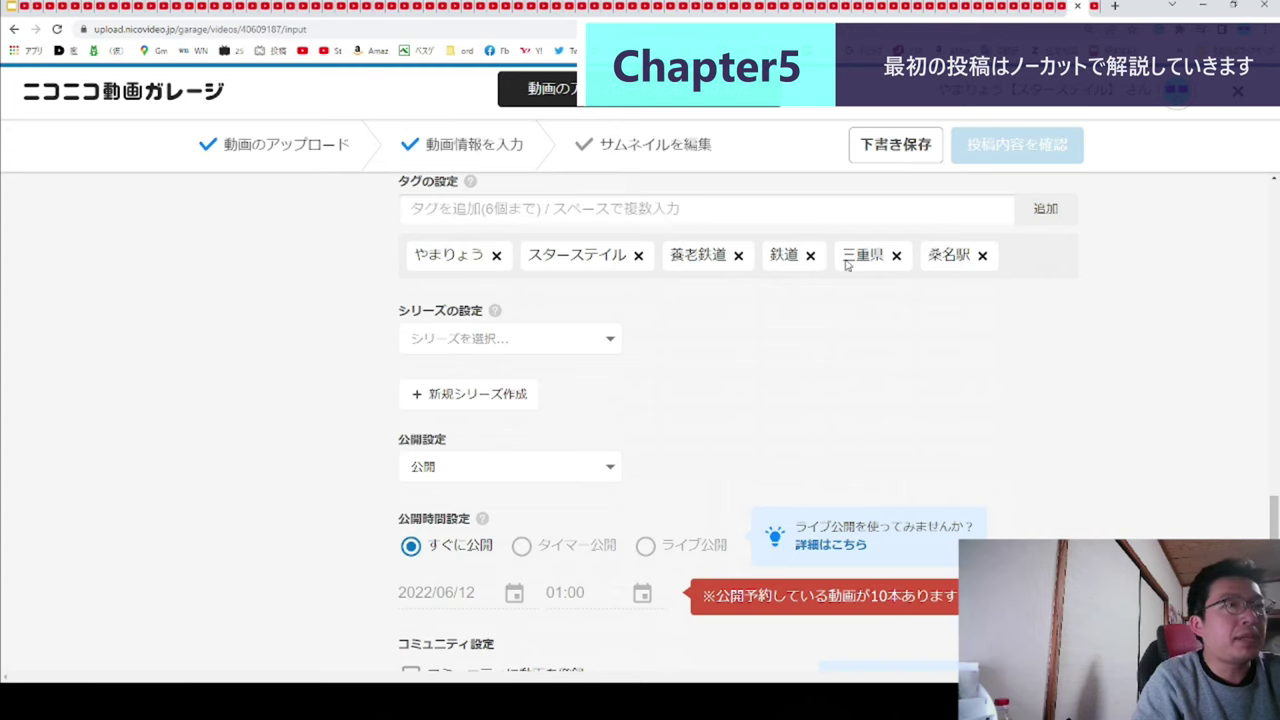
{"action": "left_click", "coordinate": [452, 340]}
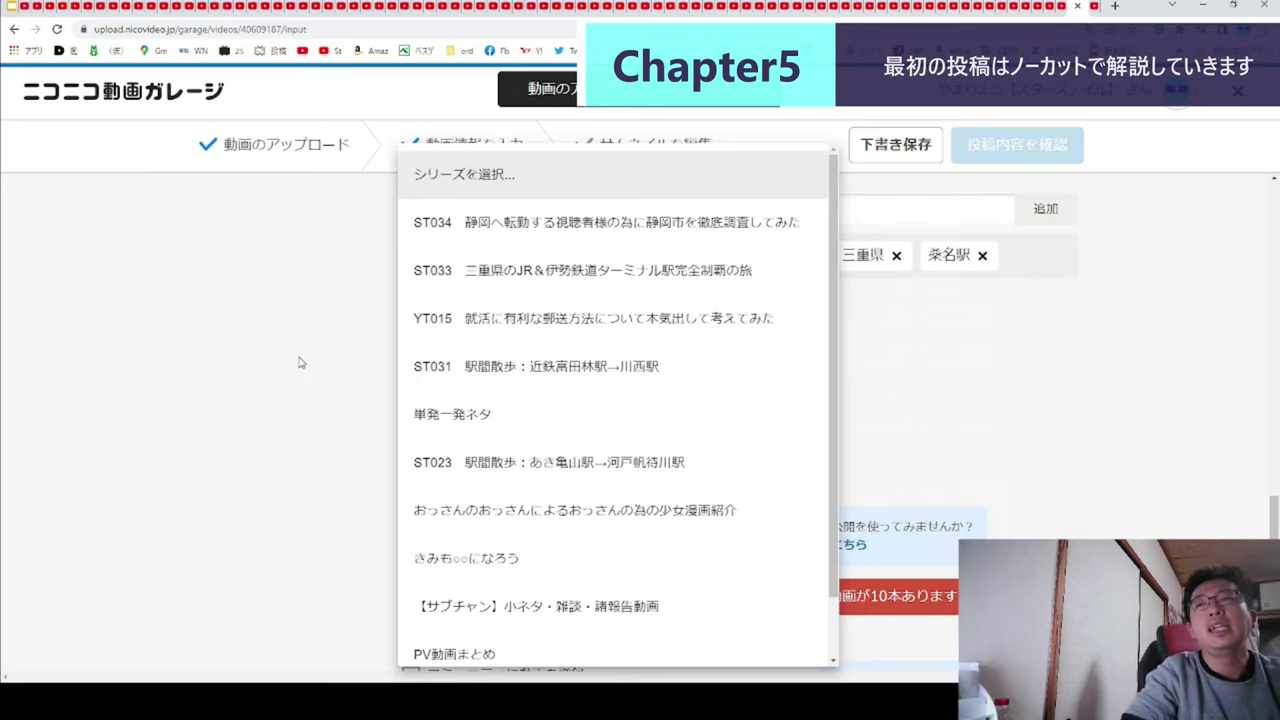
{"action": "left_click", "coordinate": [223, 384]}
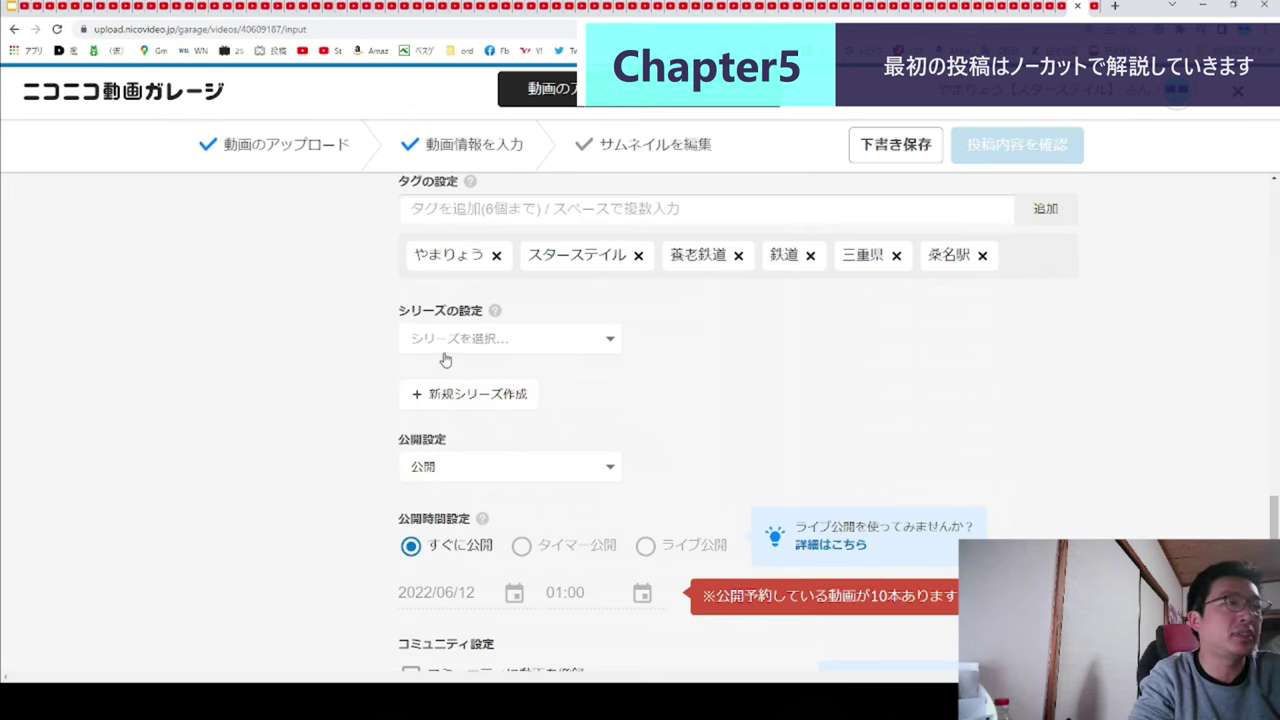
{"action": "left_click", "coordinate": [472, 402]}
{"action": "left_click", "coordinate": [481, 379]}
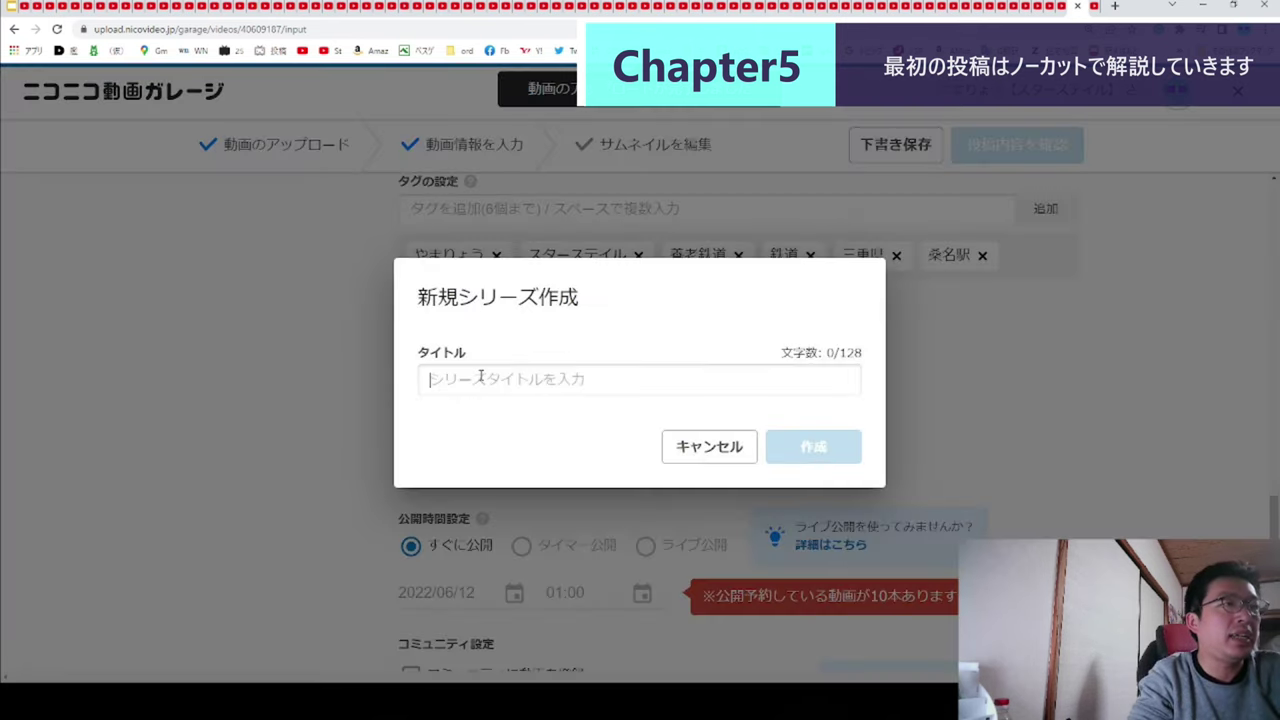
{"action": "left_click", "coordinate": [1009, 378]}
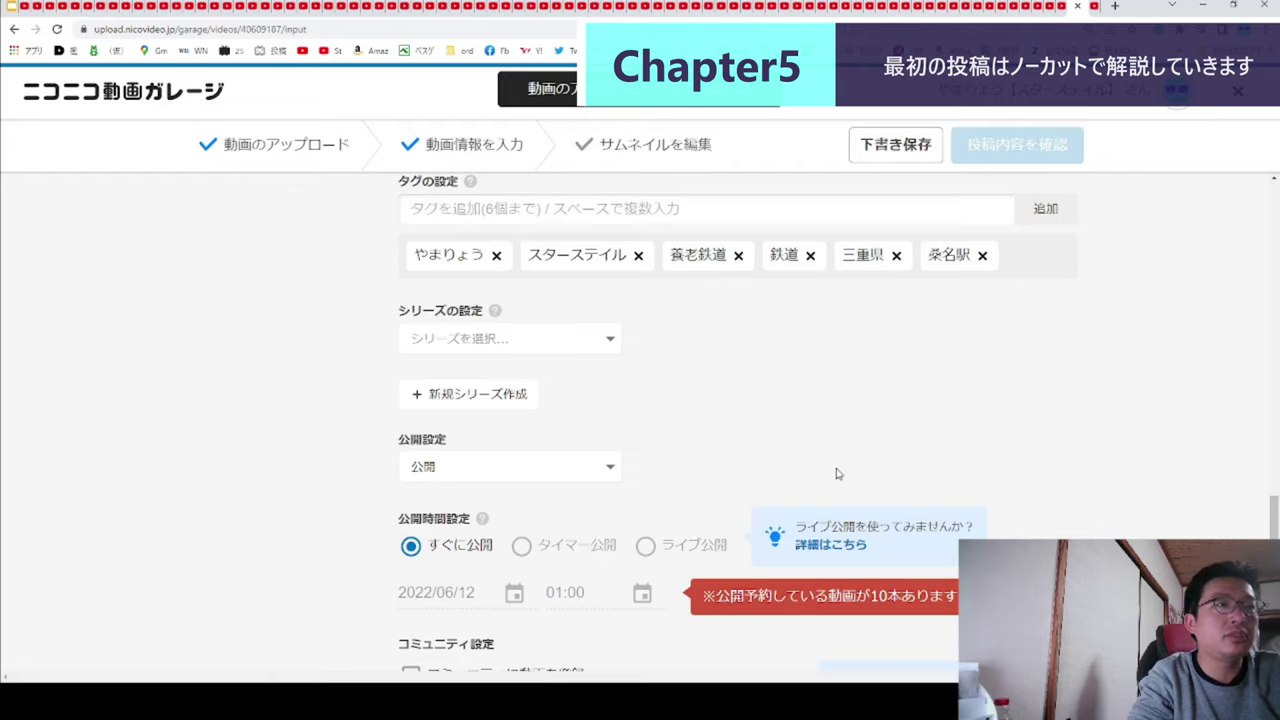
- Copy the series name 養老鉄道ターミナル完全制覇の旅 from the end of the video title
{"action": "scroll", "coordinate": [971, 391], "scroll_direction": "up", "scroll_amount": 10}
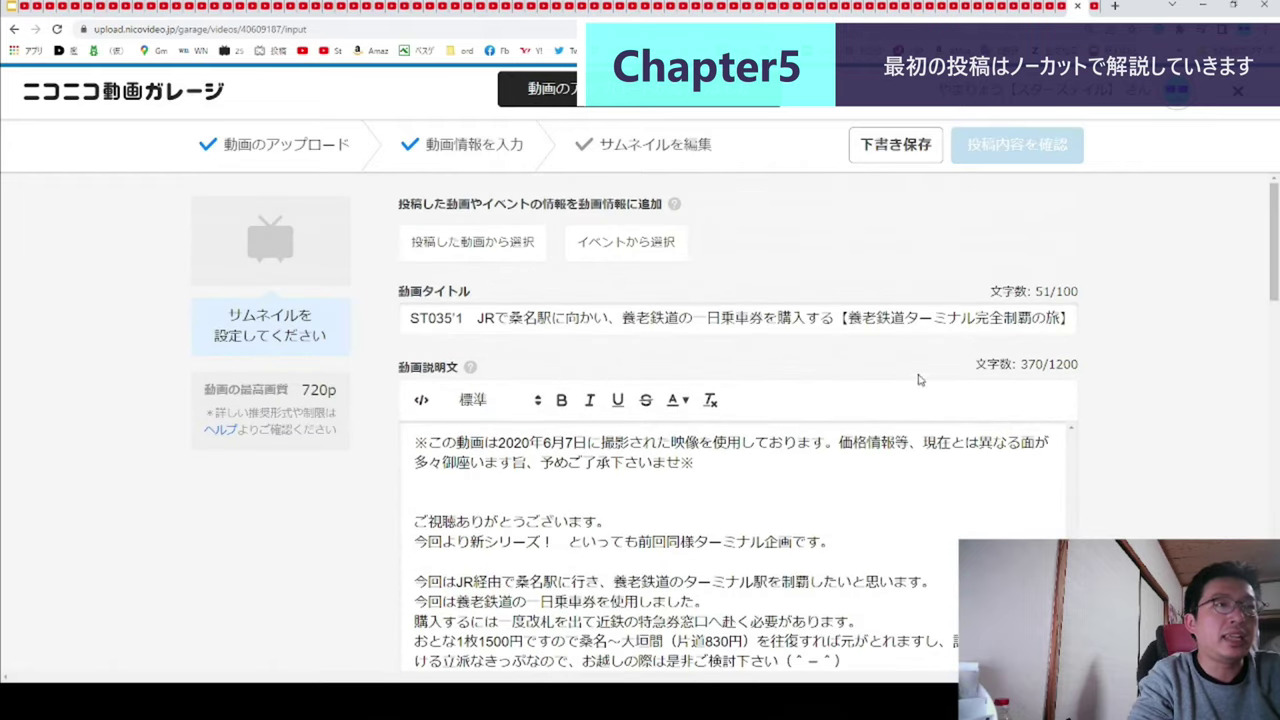
{"action": "left_click_drag", "start_coordinate": [848, 317], "coordinate": [1057, 317]}
{"action": "key", "text": "ctrl+c"}
- Create a new series for the video titled ST035 養老鉄道ターミナル駅完全制覇の旅, using the copied name with 駅 inserted after ターミナル
{"action": "scroll", "coordinate": [894, 463], "scroll_direction": "down", "scroll_amount": 15}
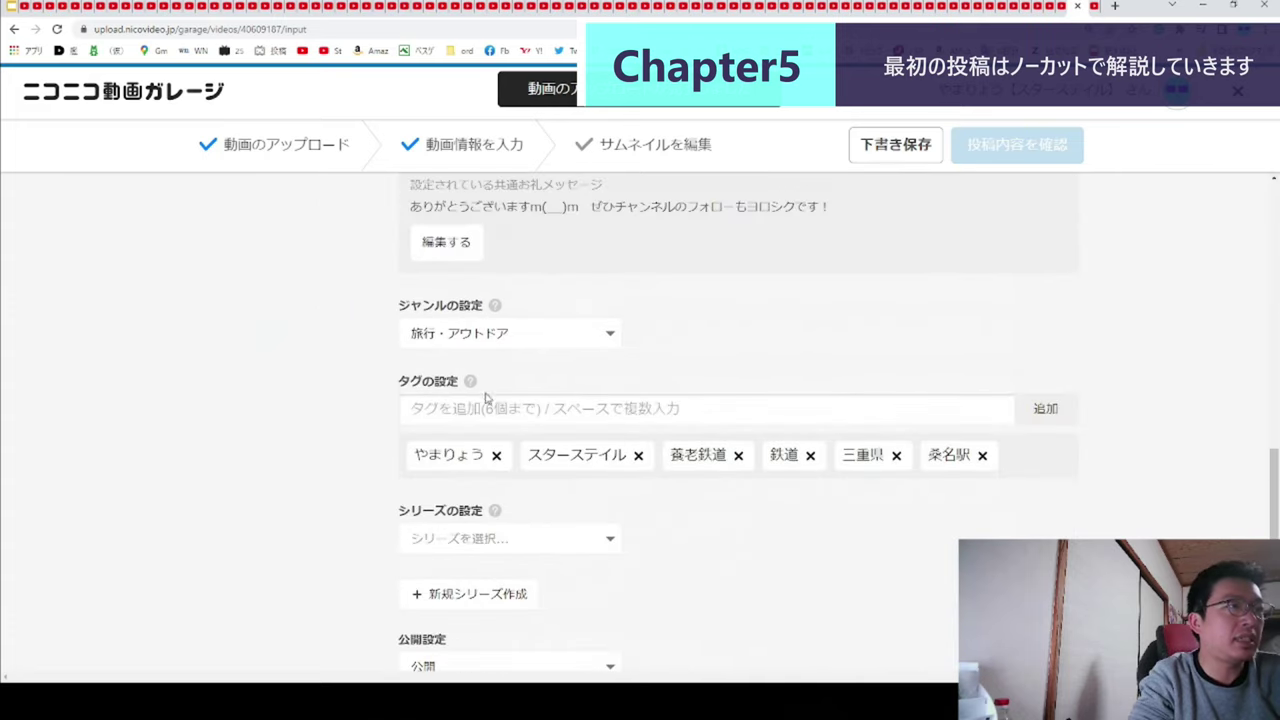
{"action": "left_click", "coordinate": [470, 540]}
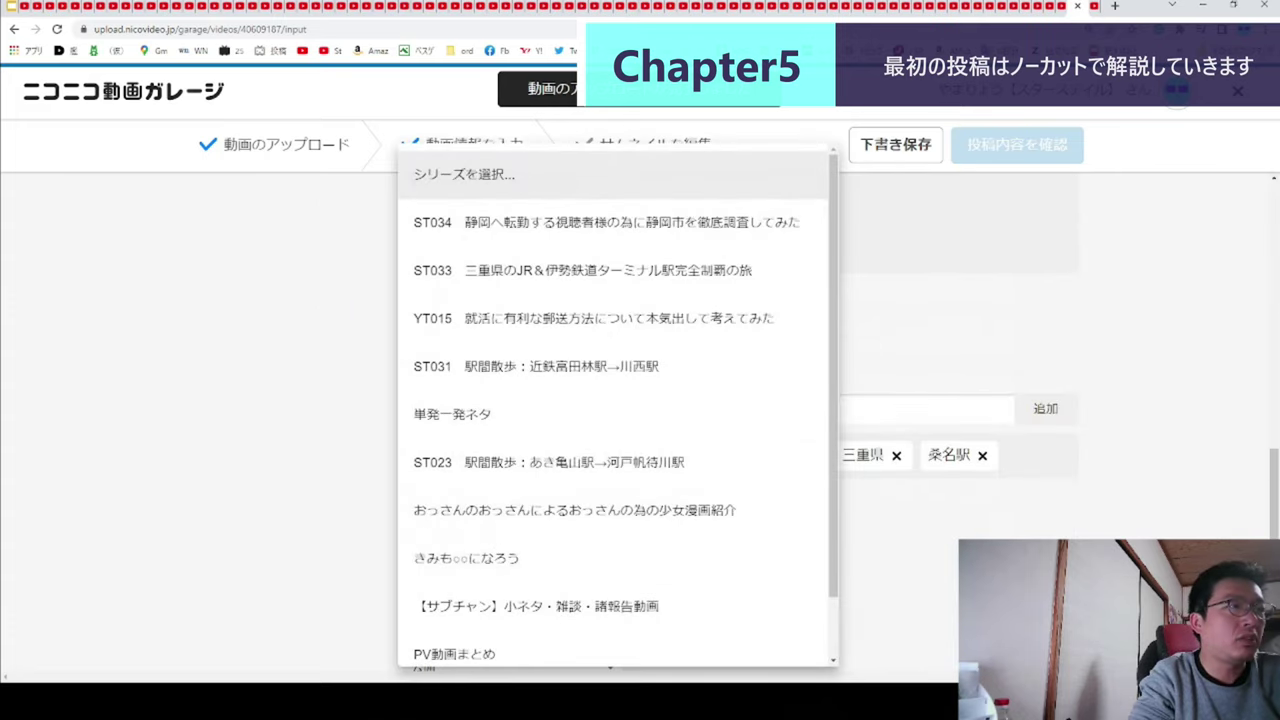
{"action": "key", "text": "Escape"}
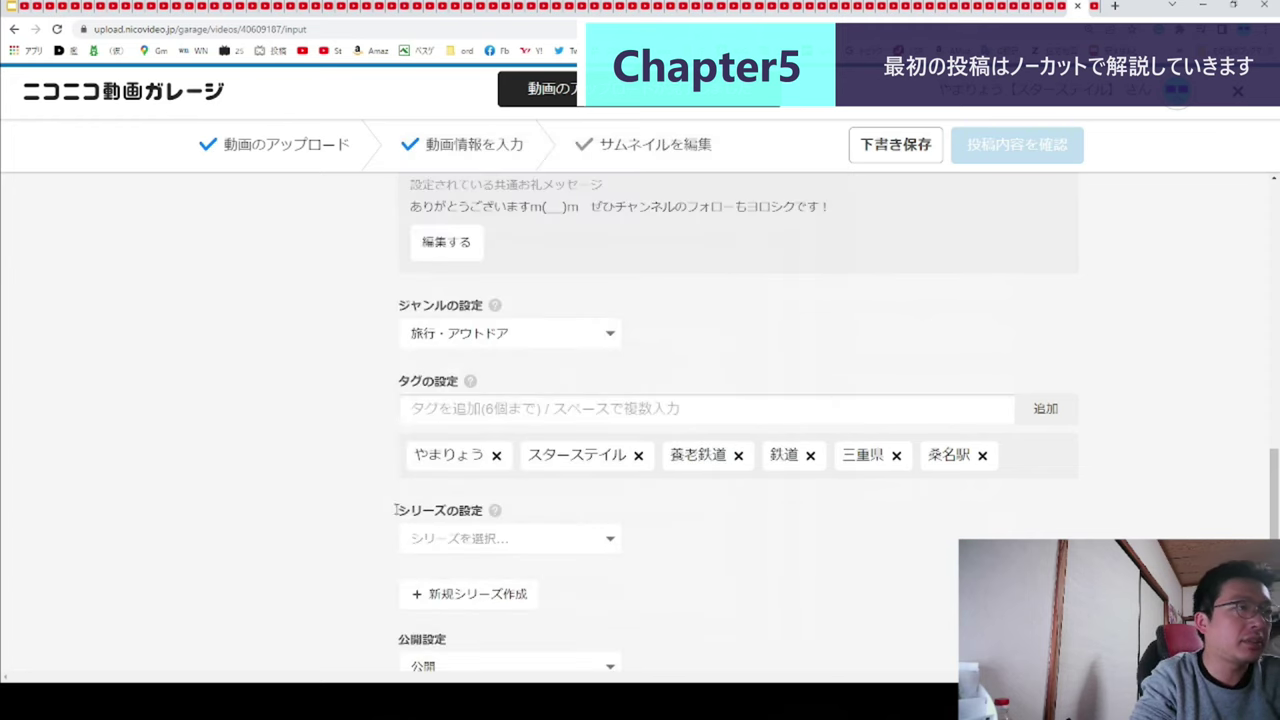
{"action": "left_click", "coordinate": [455, 597]}
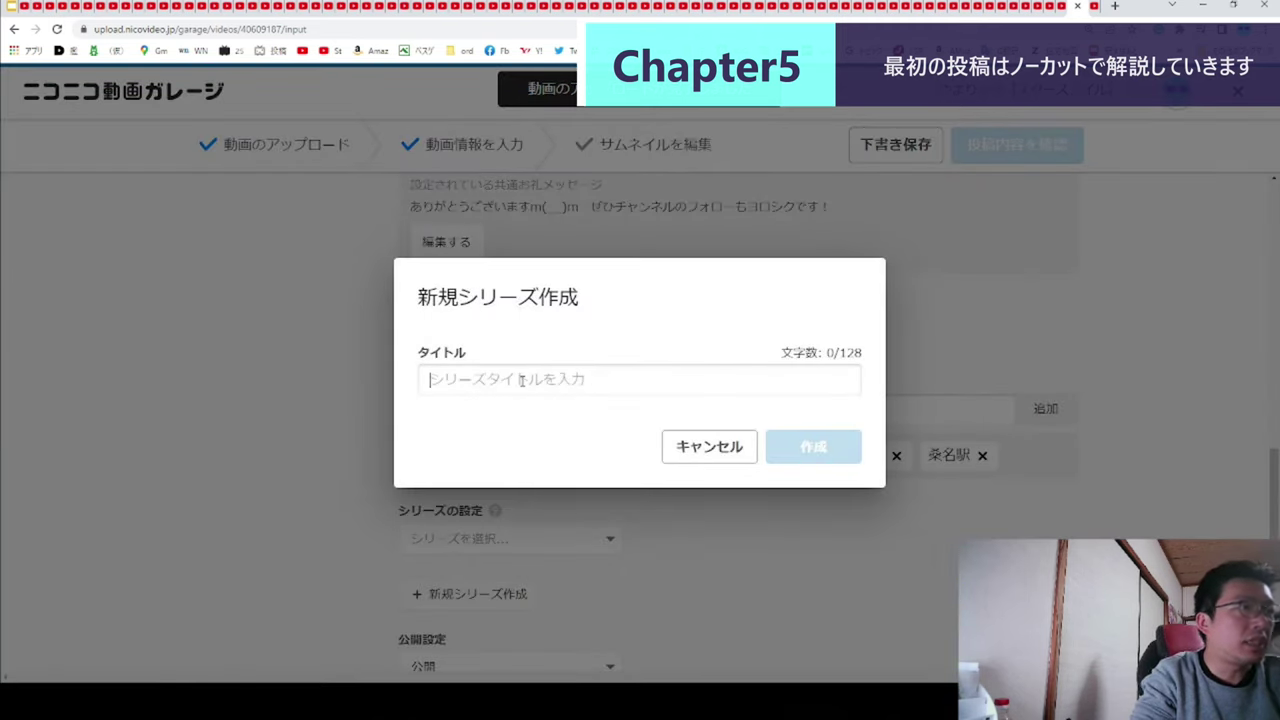
{"action": "type", "text": "ST035"}
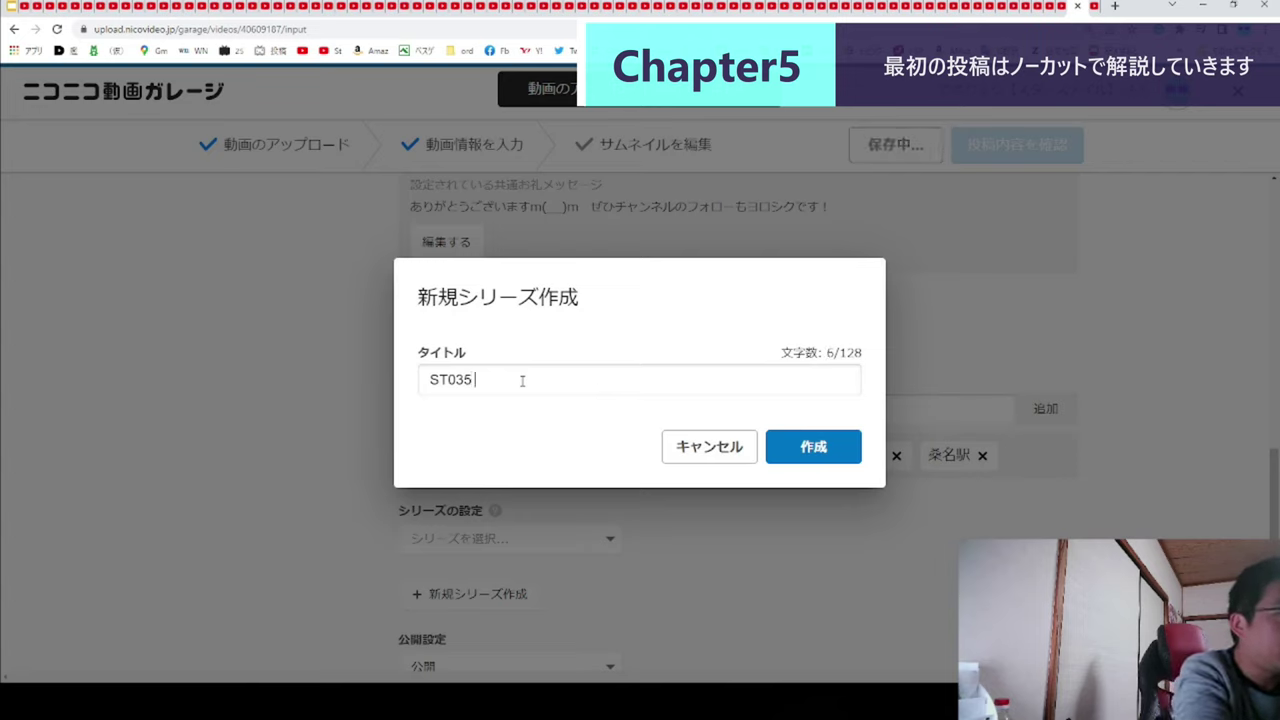
{"action": "key", "text": "ctrl+v"}
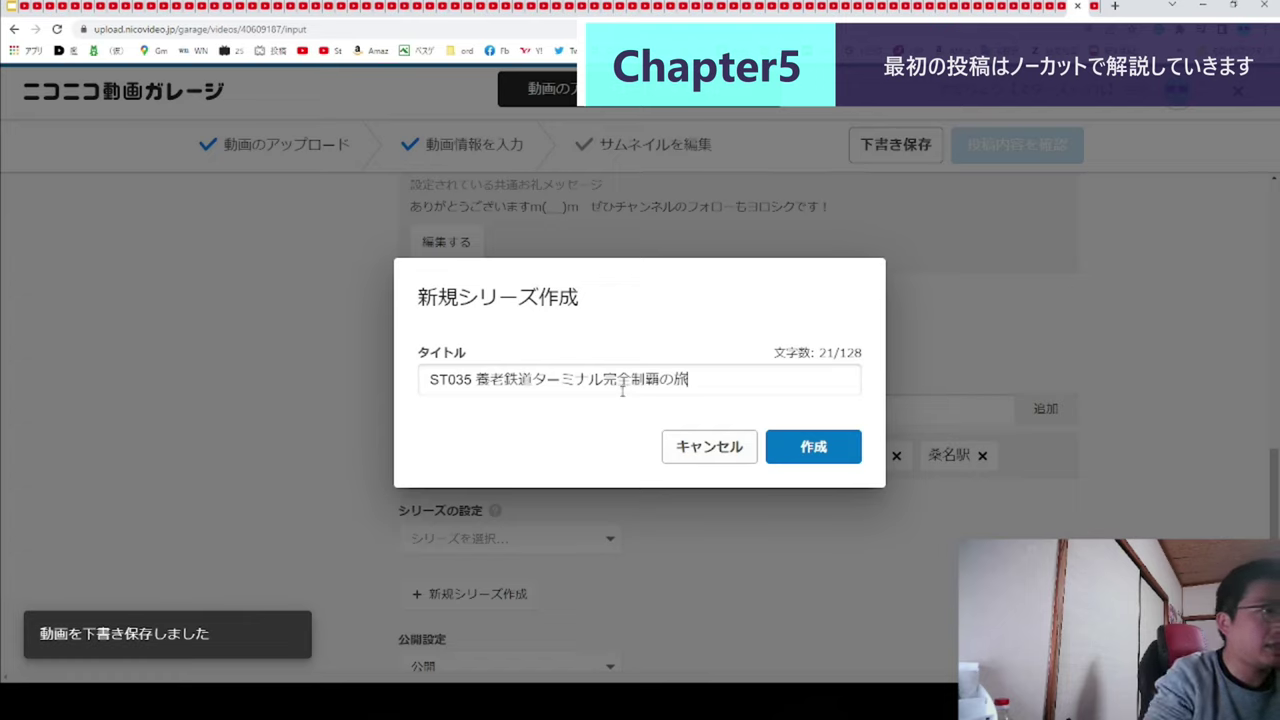
{"action": "type", "text": "駅"}
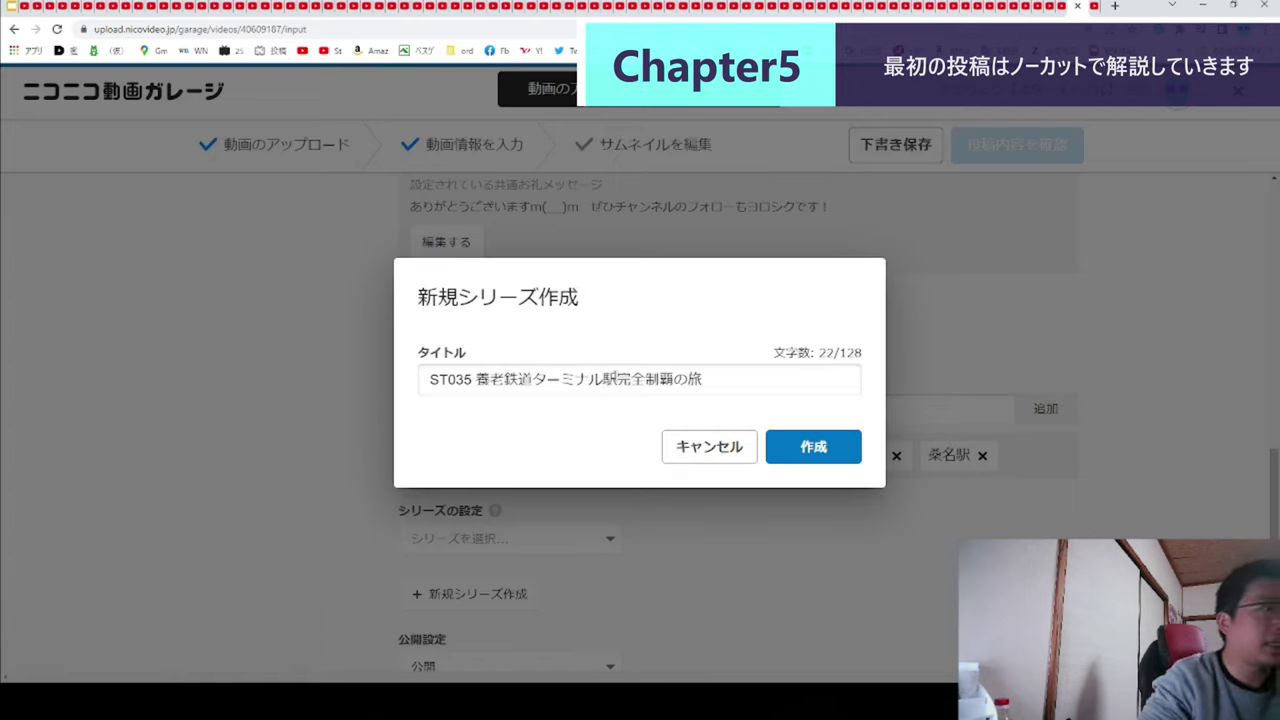
{"action": "left_click", "coordinate": [813, 447]}
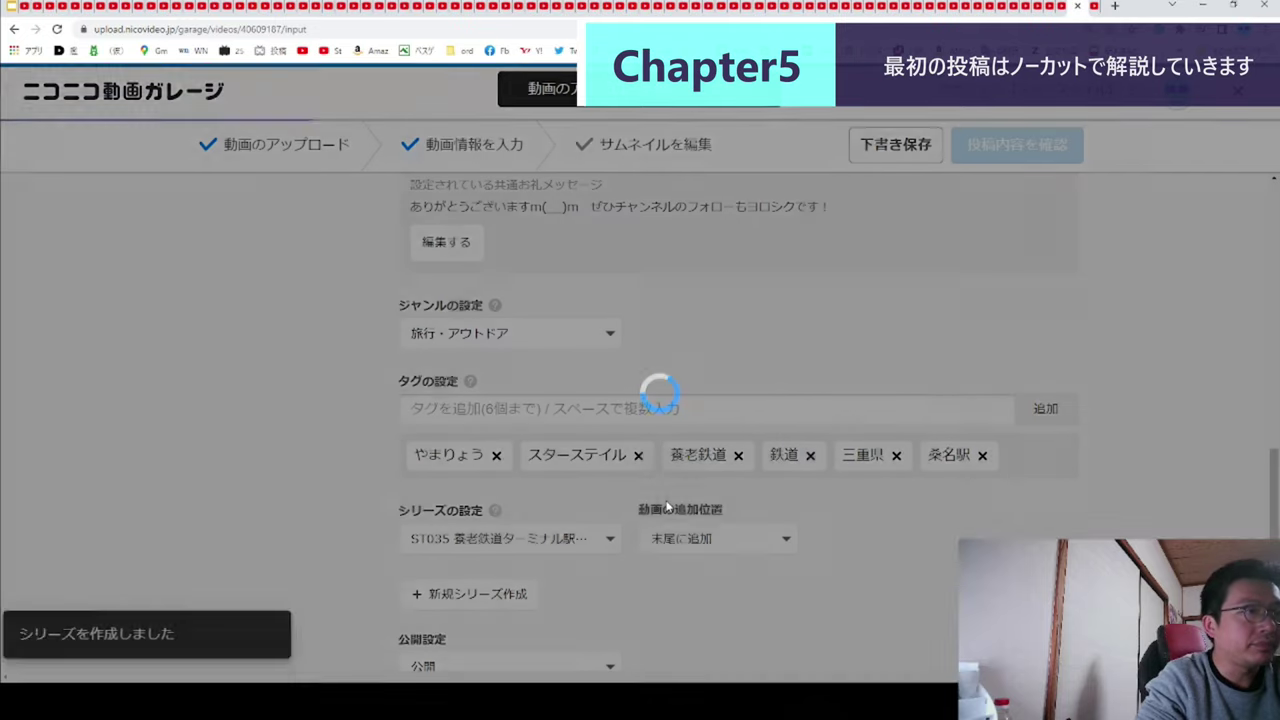
{"action": "scroll", "coordinate": [575, 512], "scroll_direction": "up", "scroll_amount": 10}
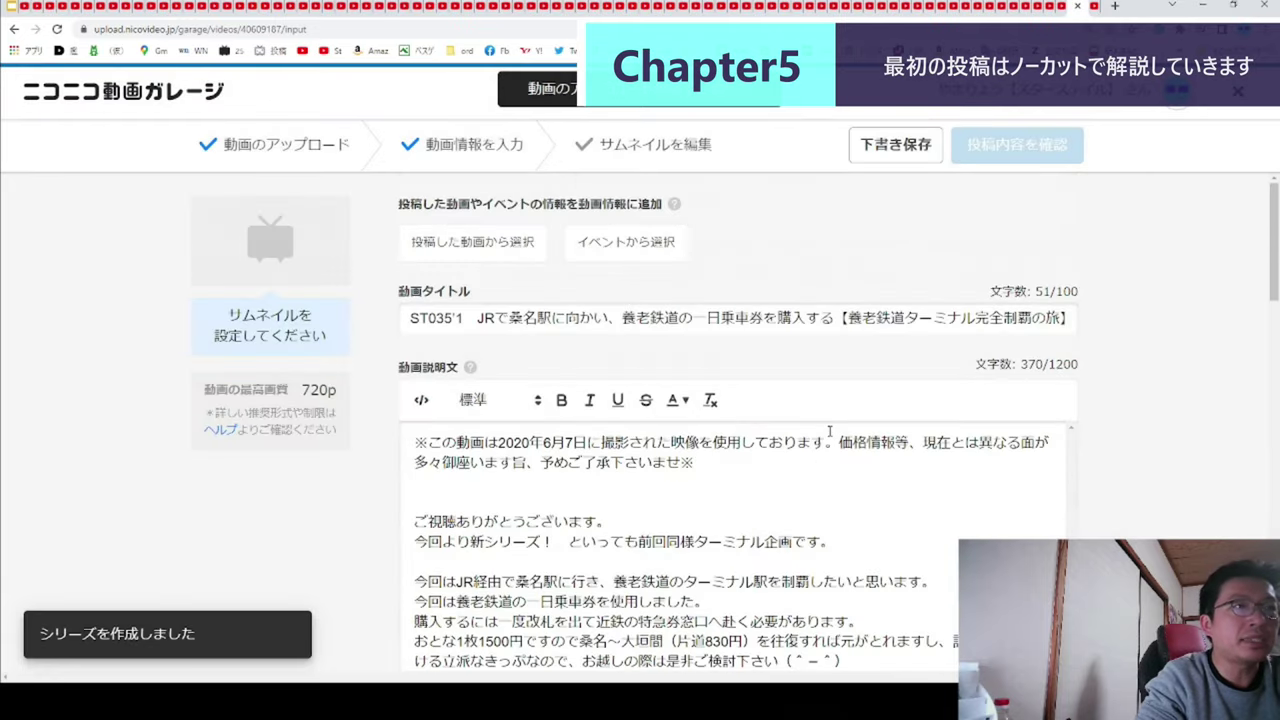
- Insert 駅 after ターミナル in the video title so the bracketed series name reads 養老鉄道ターミナル駅完全制覇の旅
{"action": "left_click", "coordinate": [978, 318]}
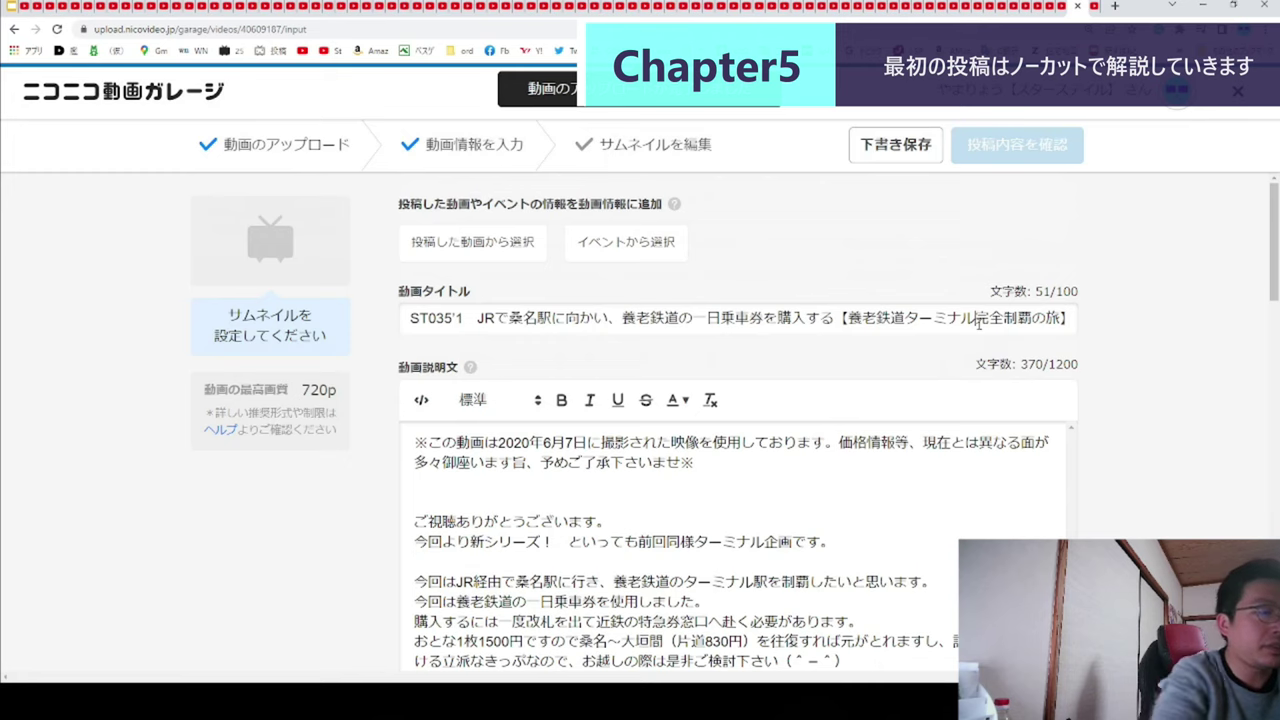
{"action": "type", "text": "駅"}
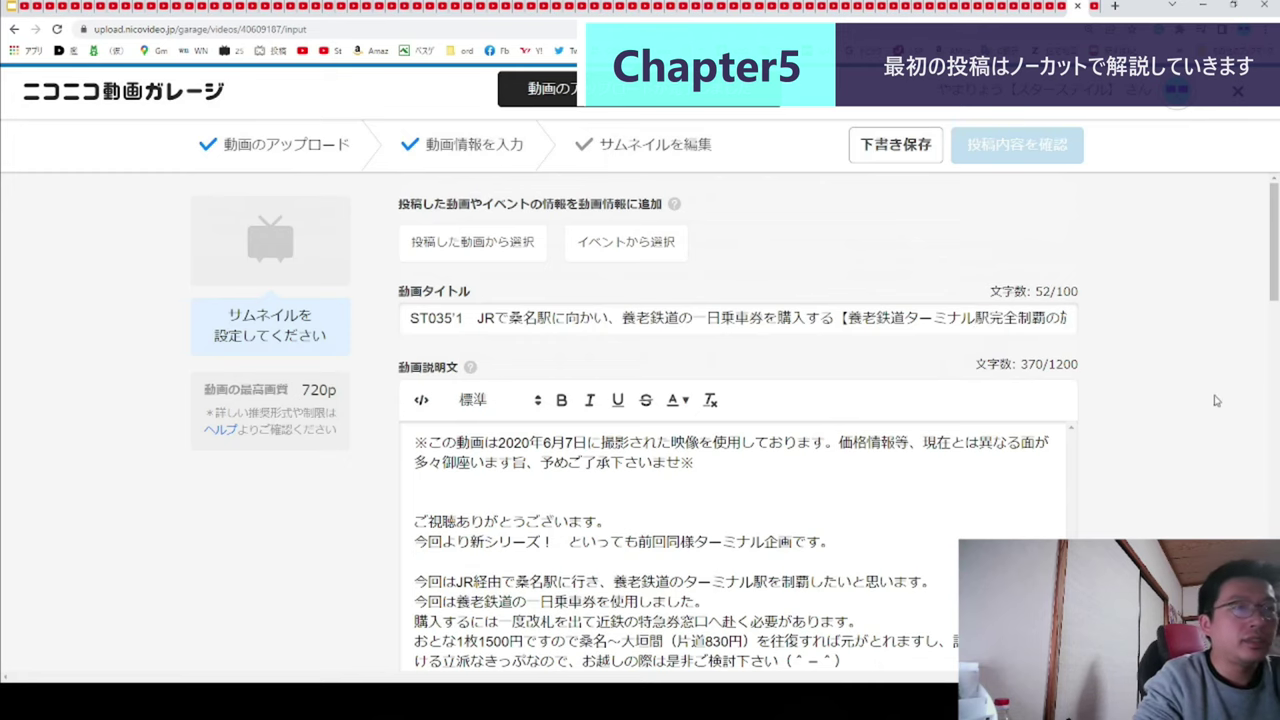
- Enable registering the video to a community and choose スターステイル・ぷれぜんっコミュニティ
{"action": "scroll", "coordinate": [1215, 401], "scroll_direction": "down", "scroll_amount": 10}
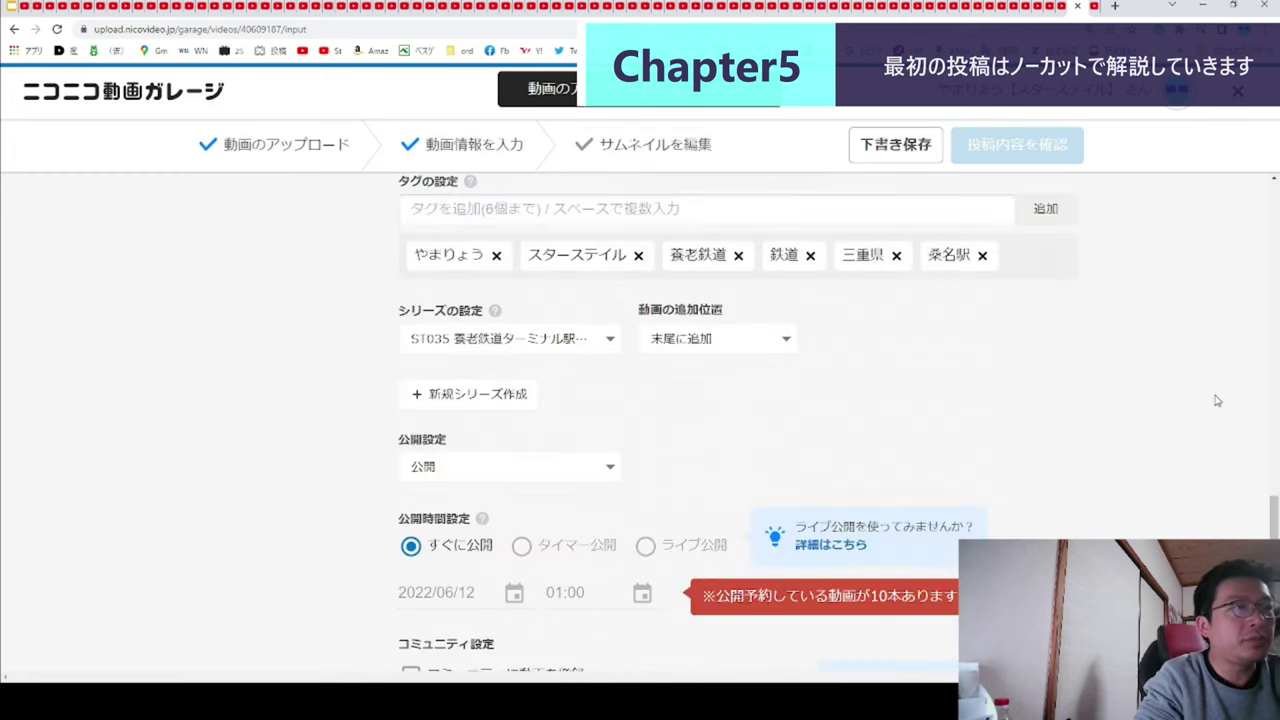
{"action": "scroll", "coordinate": [1217, 401], "scroll_direction": "up", "scroll_amount": 3}
{"action": "scroll", "coordinate": [876, 372], "scroll_direction": "down", "scroll_amount": 4}
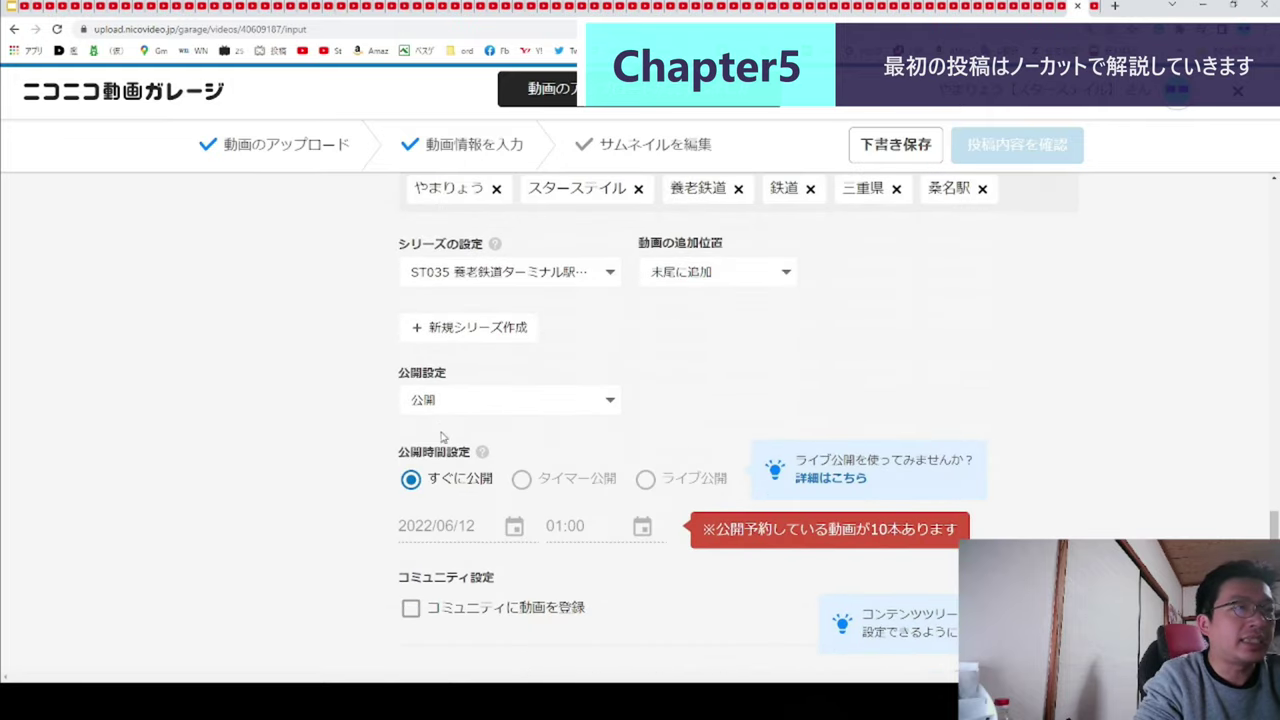
{"action": "scroll", "coordinate": [420, 372], "scroll_direction": "down", "scroll_amount": 2}
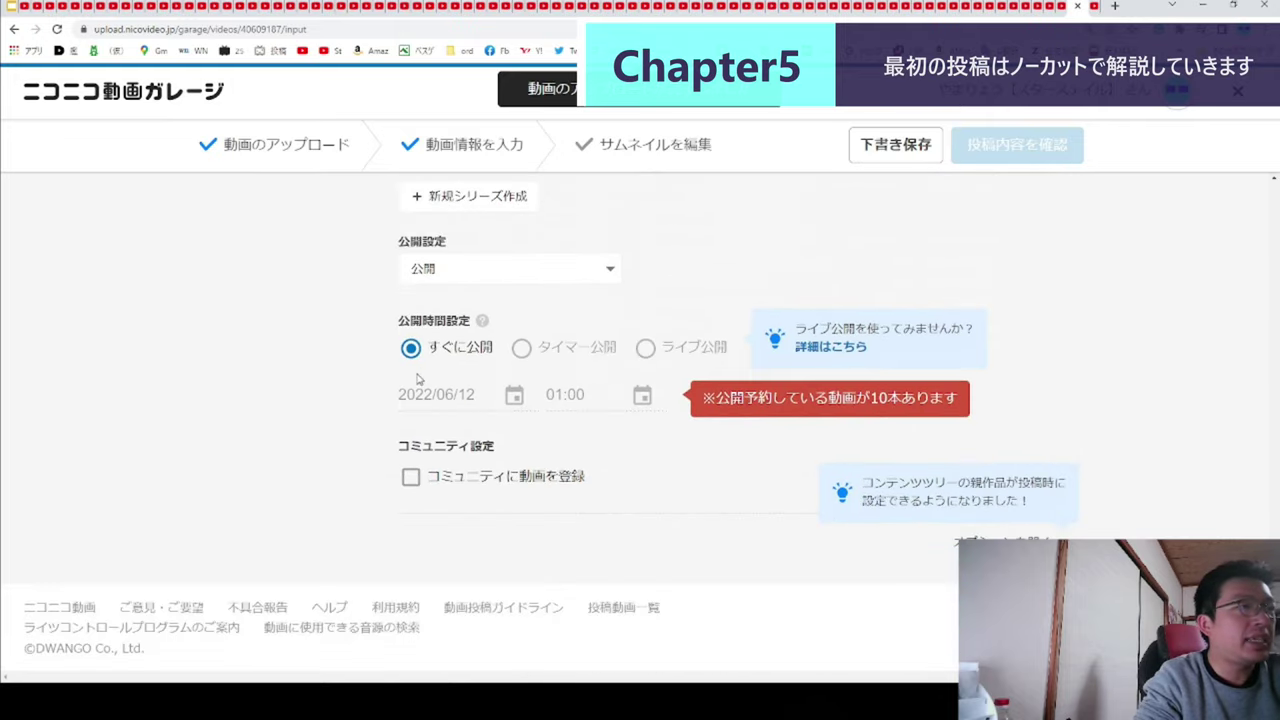
{"action": "left_click", "coordinate": [410, 477]}
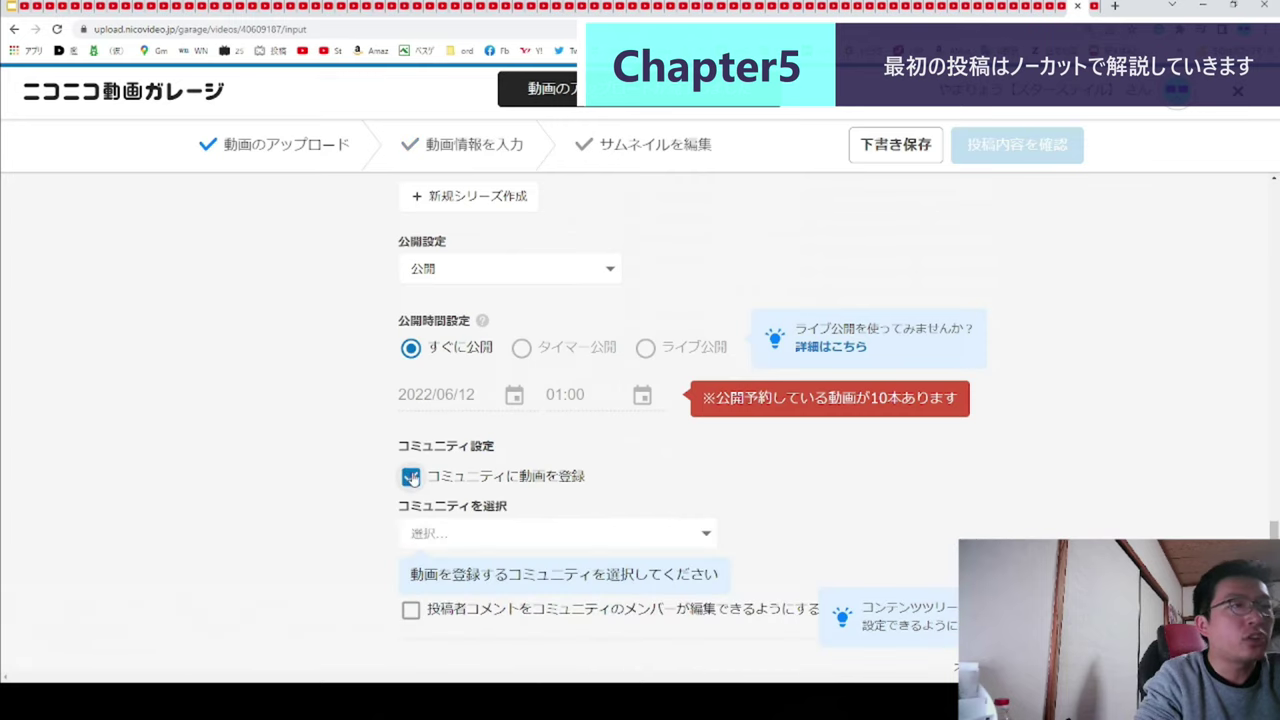
{"action": "left_click", "coordinate": [484, 540]}
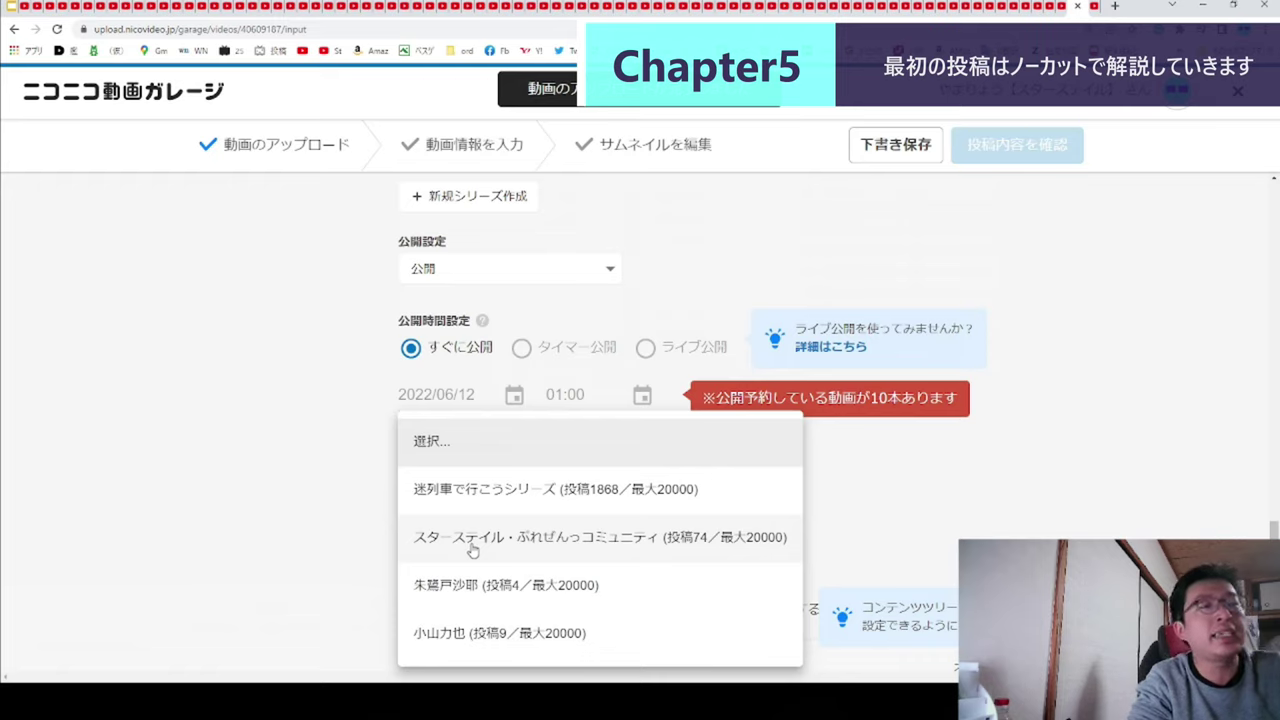
{"action": "left_click", "coordinate": [473, 548]}
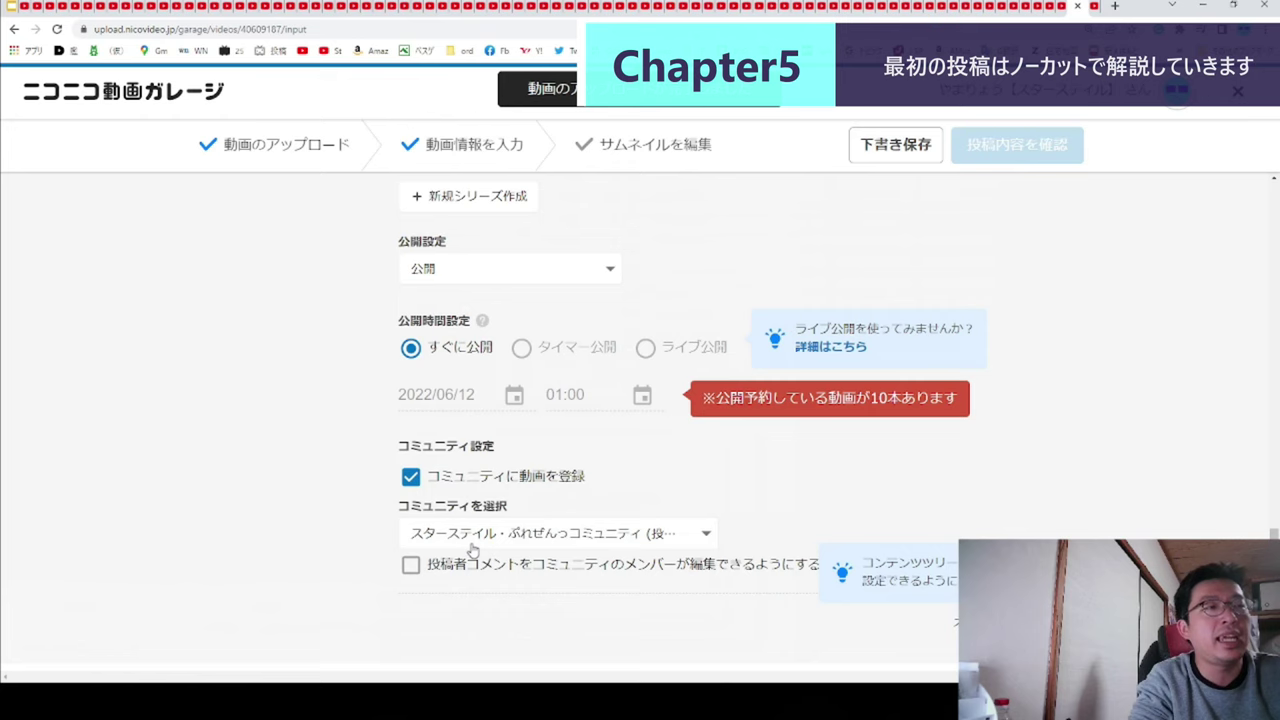
- Review the filled-in video information and open the thumbnail selection for the video
{"action": "scroll", "coordinate": [367, 507], "scroll_direction": "up", "scroll_amount": 5}
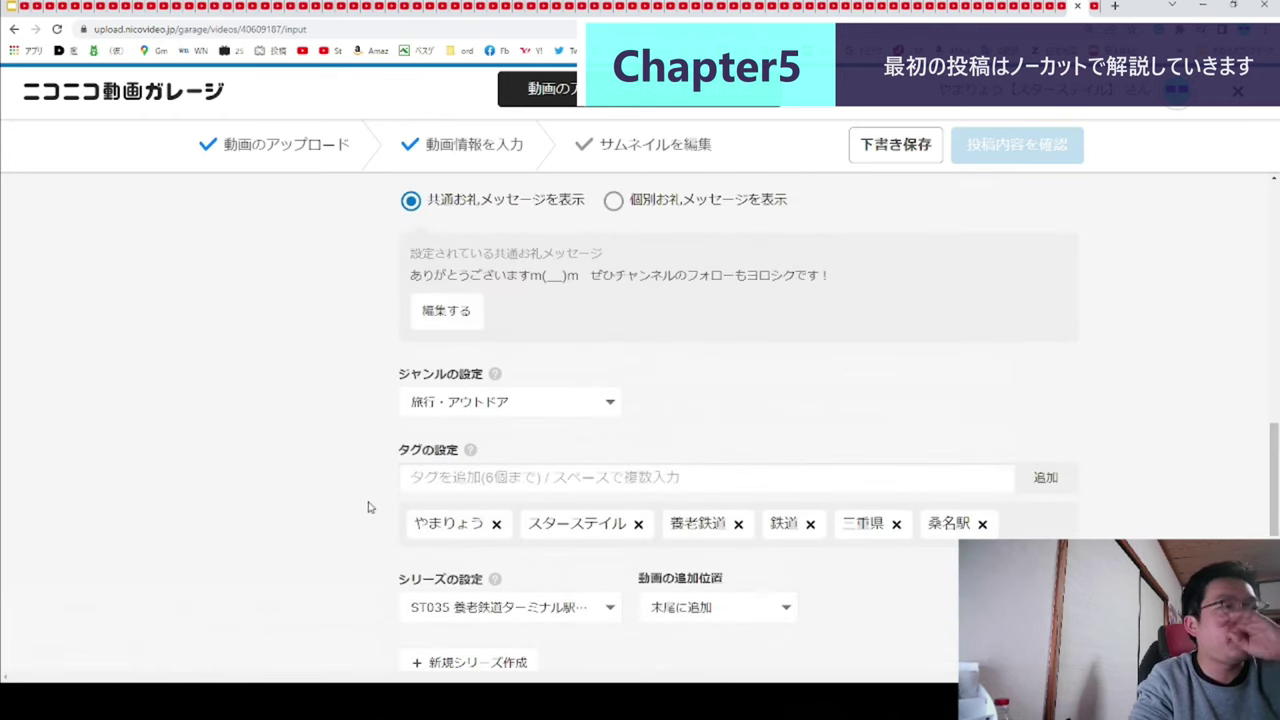
{"action": "scroll", "coordinate": [367, 507], "scroll_direction": "up", "scroll_amount": 9}
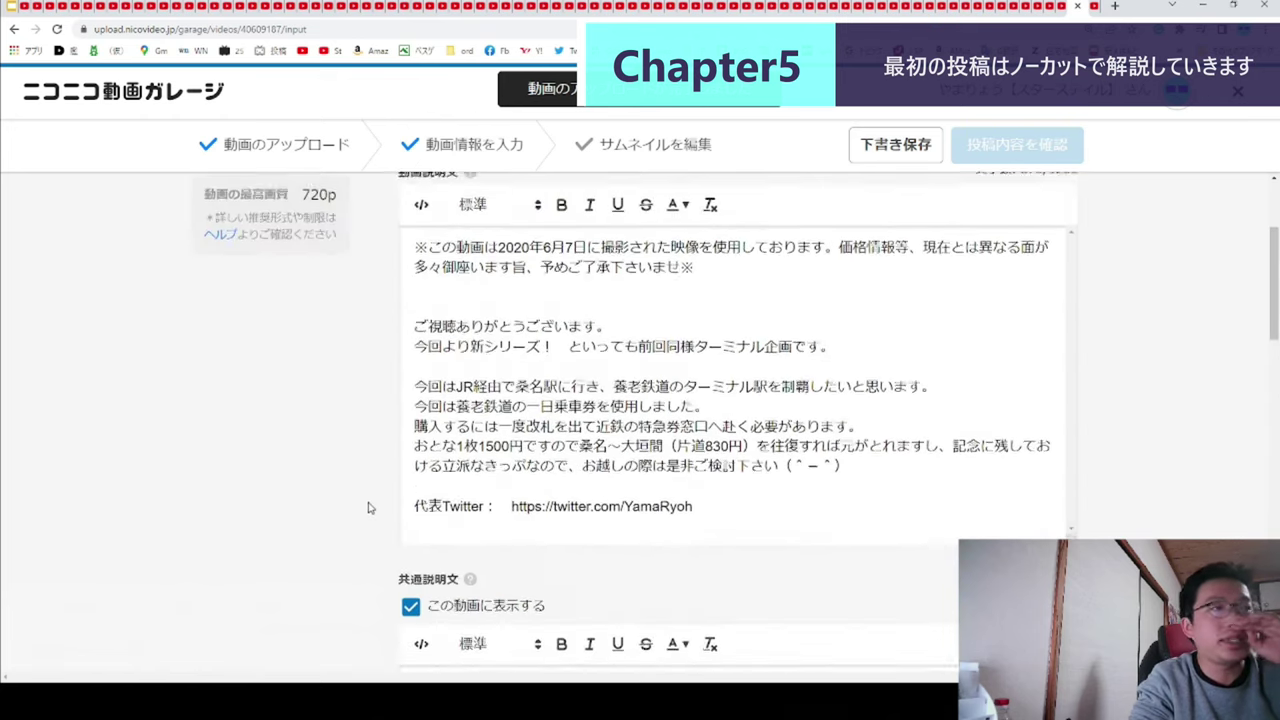
{"action": "scroll", "coordinate": [367, 507], "scroll_direction": "up", "scroll_amount": 2}
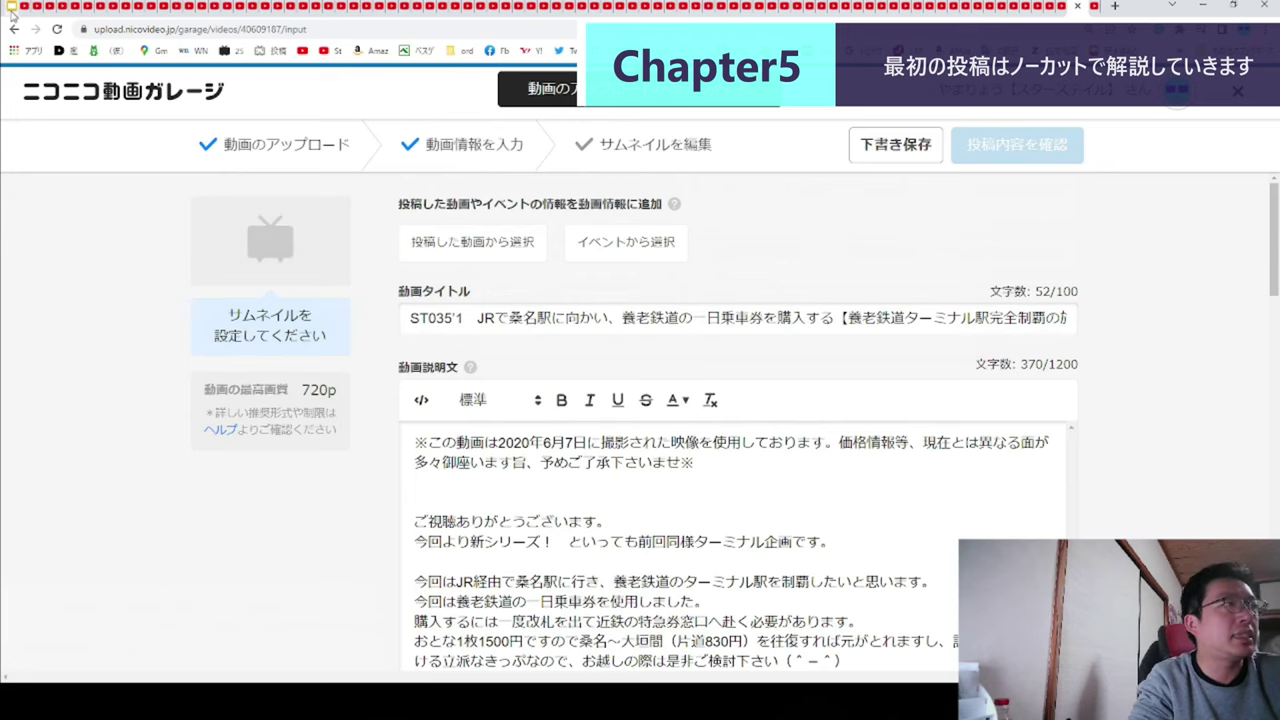
{"action": "scroll", "coordinate": [363, 388], "scroll_direction": "down", "scroll_amount": 20}
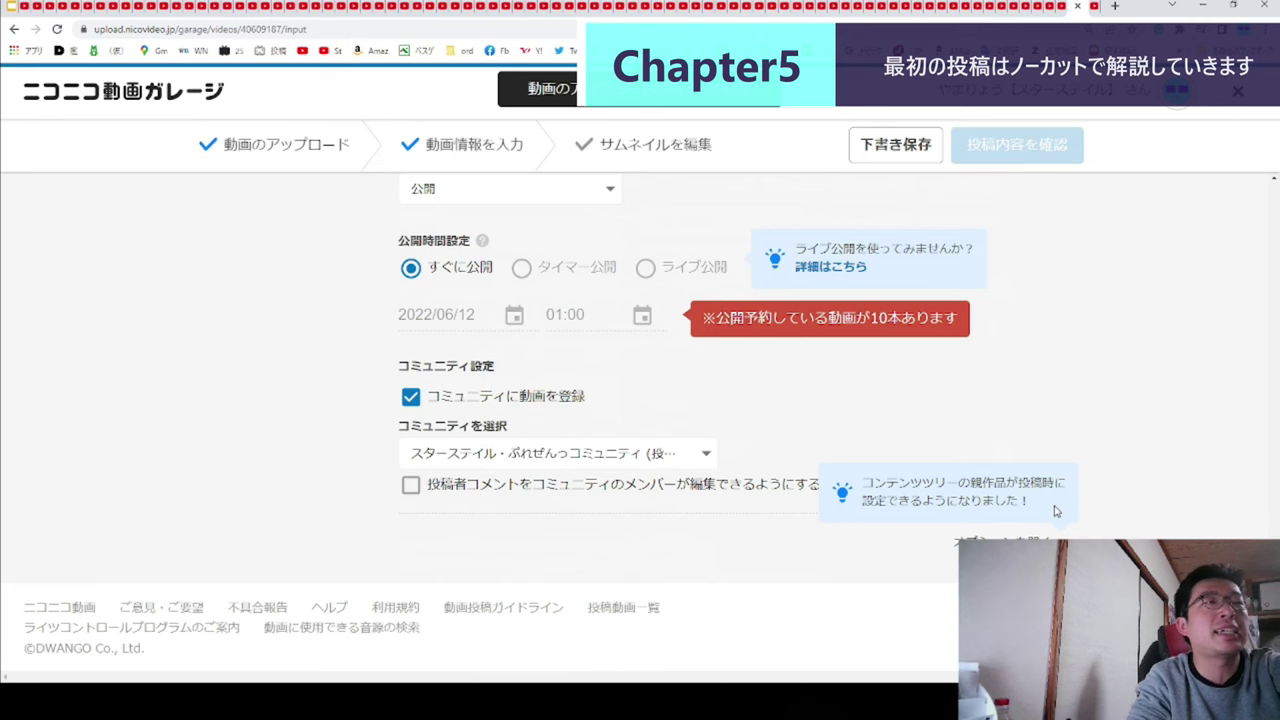
{"action": "scroll", "coordinate": [246, 240], "scroll_direction": "up", "scroll_amount": 15}
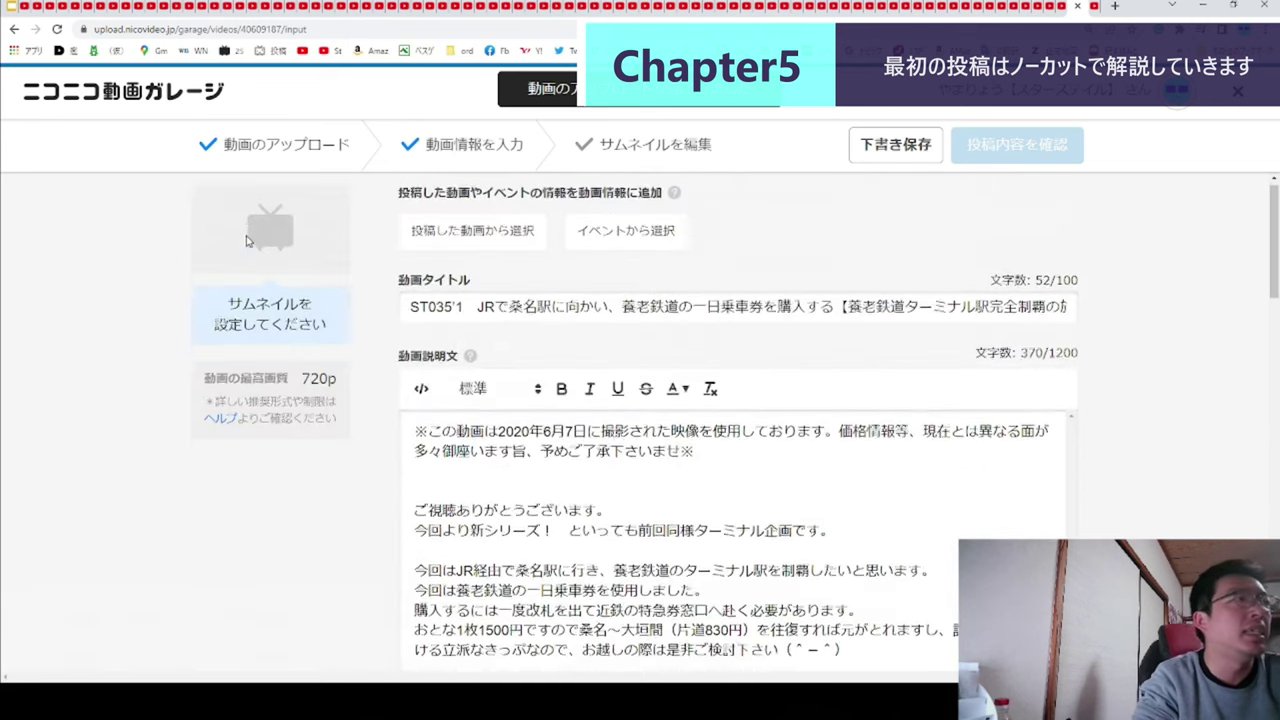
{"action": "left_click", "coordinate": [290, 266]}
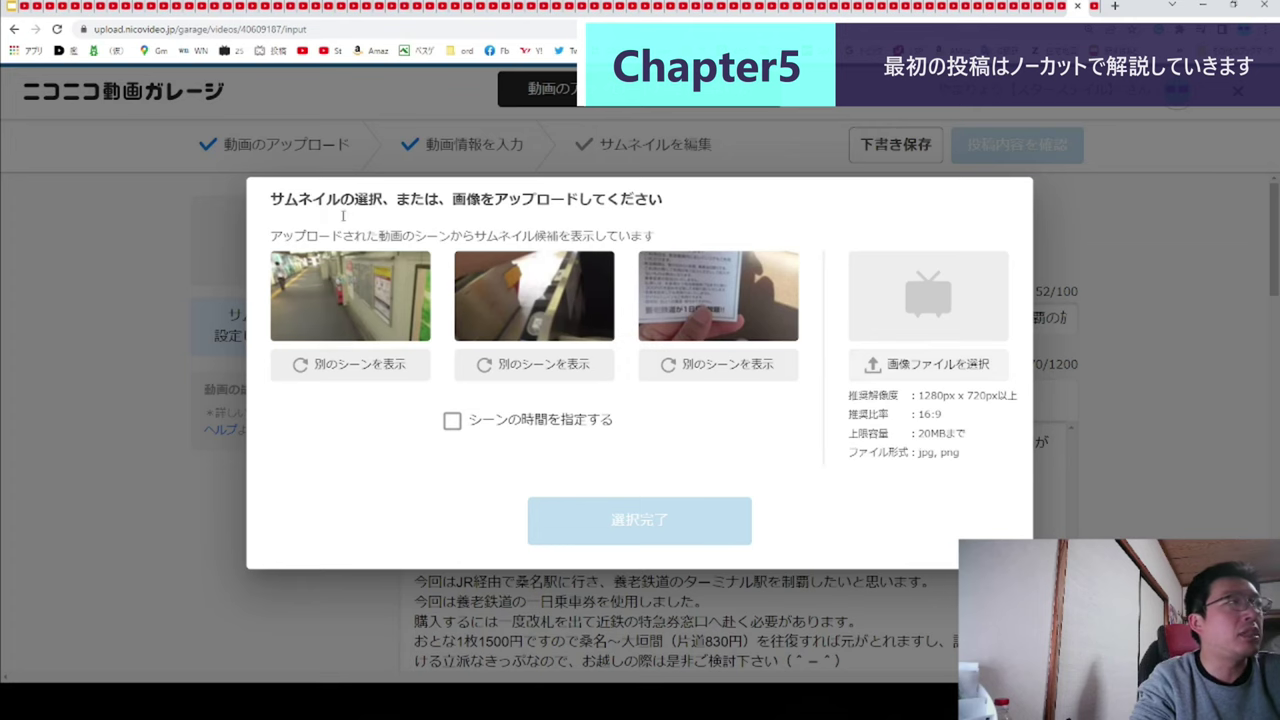
- Switch to the サムネイル作成 presentation in Google Slides, compare with the YouTube Studio thumbnail, and select the 養老鉄道でターミナル slide
{"action": "left_click", "coordinate": [10, 8]}
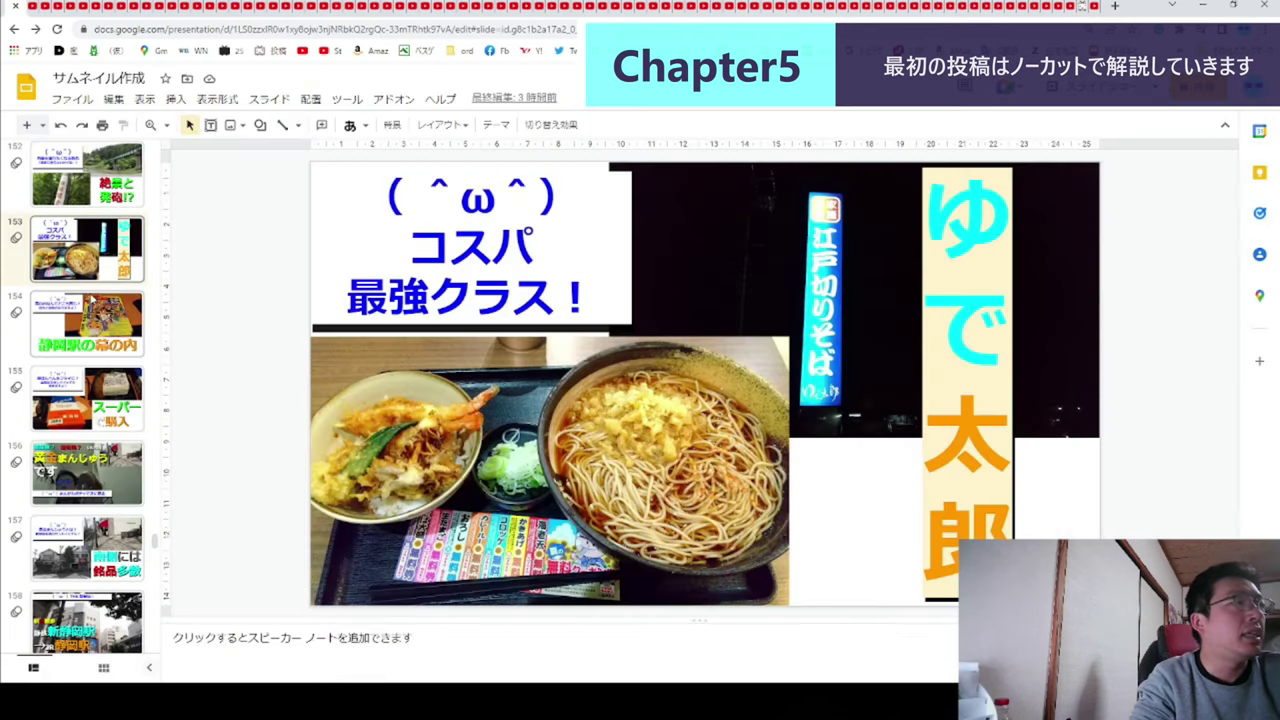
{"action": "scroll", "coordinate": [68, 314], "scroll_direction": "up", "scroll_amount": 1}
{"action": "scroll", "coordinate": [68, 314], "scroll_direction": "up", "scroll_amount": 5}
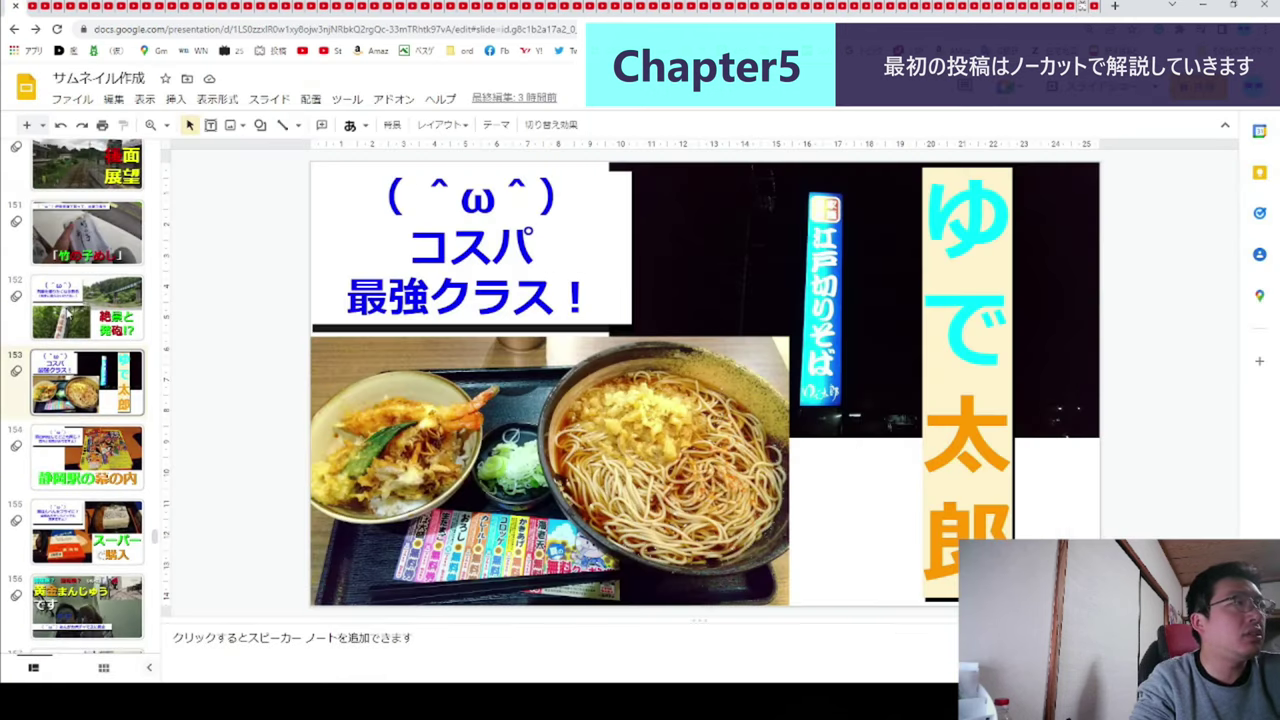
{"action": "scroll", "coordinate": [78, 347], "scroll_direction": "up", "scroll_amount": 10}
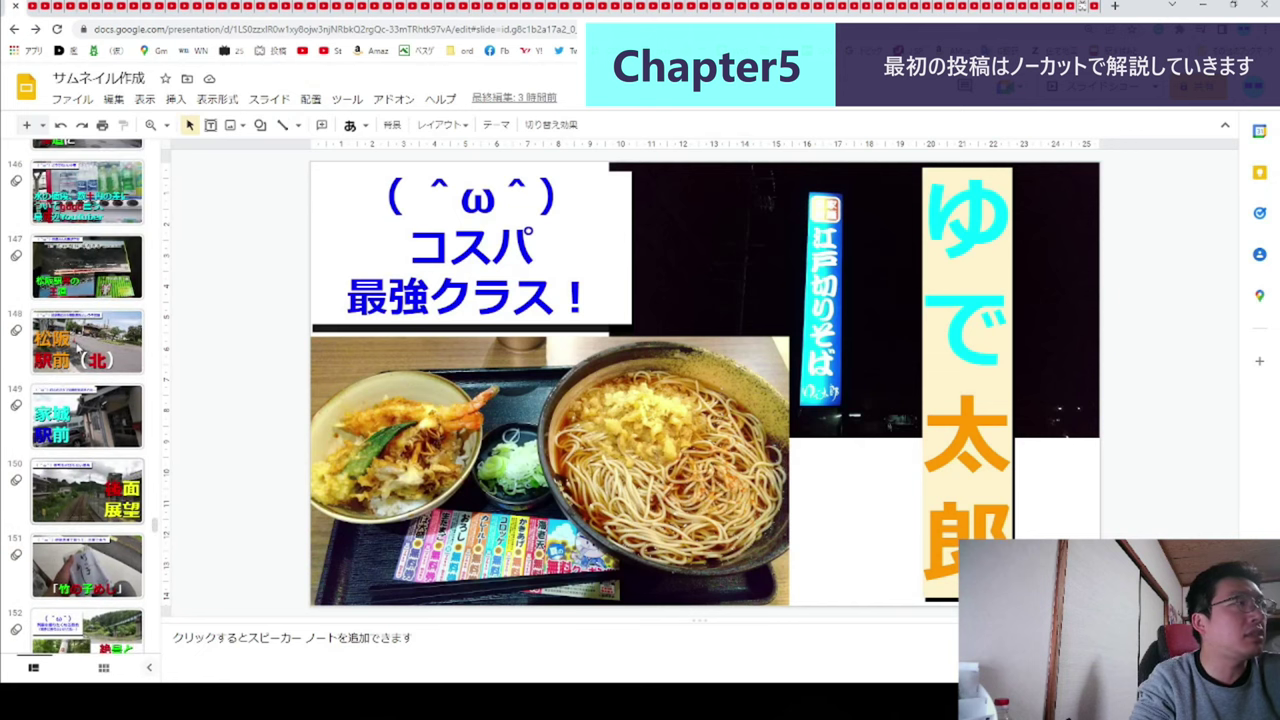
{"action": "scroll", "coordinate": [78, 347], "scroll_direction": "up", "scroll_amount": 3}
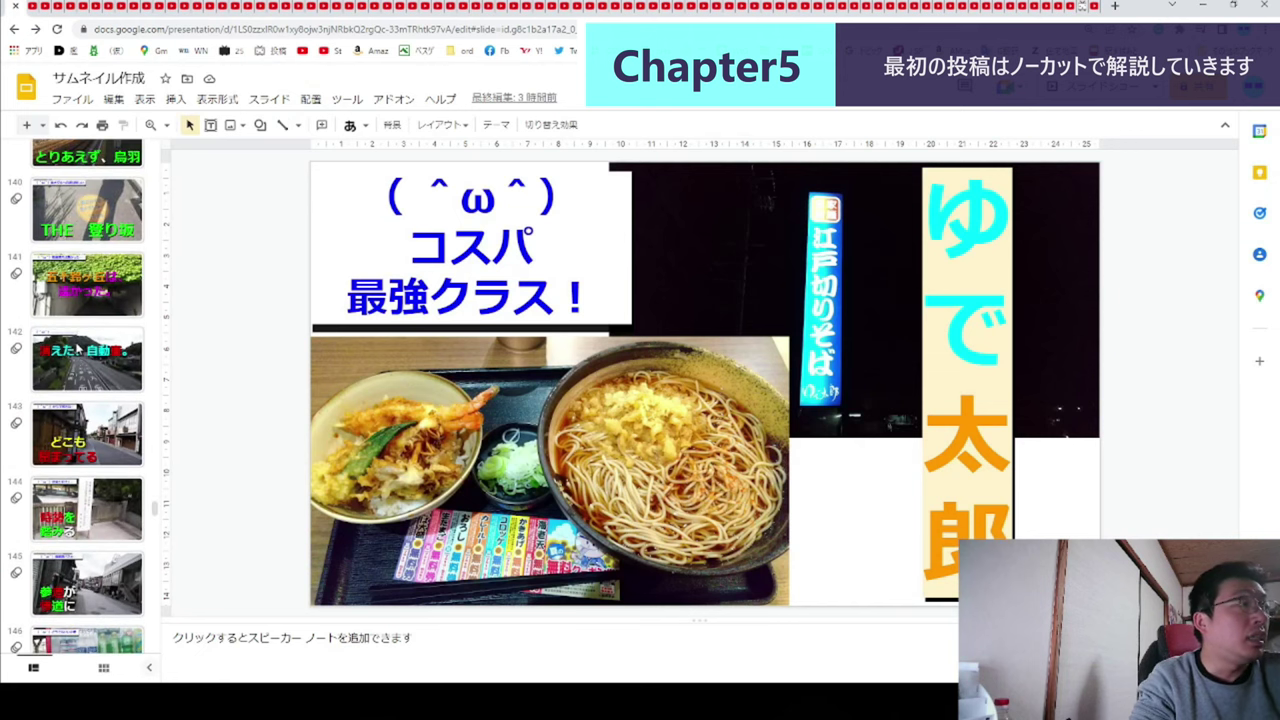
{"action": "left_click", "coordinate": [30, 16]}
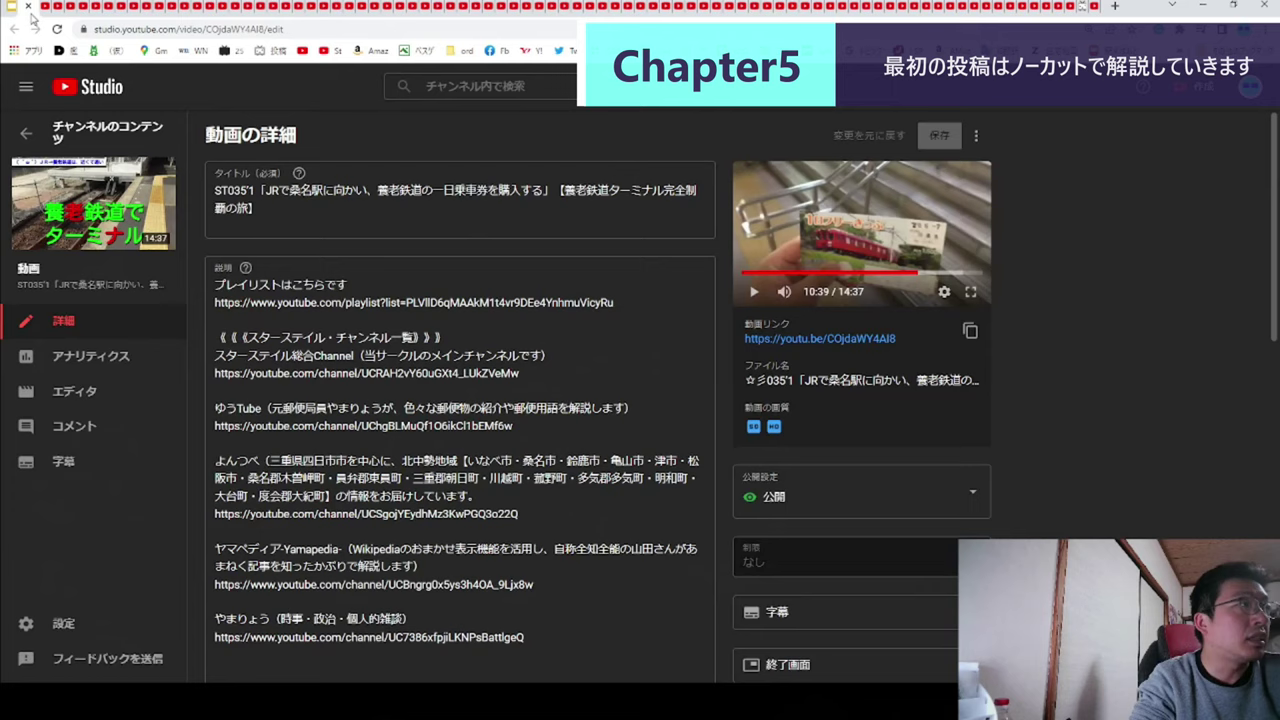
{"action": "left_click", "coordinate": [14, 12]}
{"action": "scroll", "coordinate": [82, 280], "scroll_direction": "up", "scroll_amount": 1}
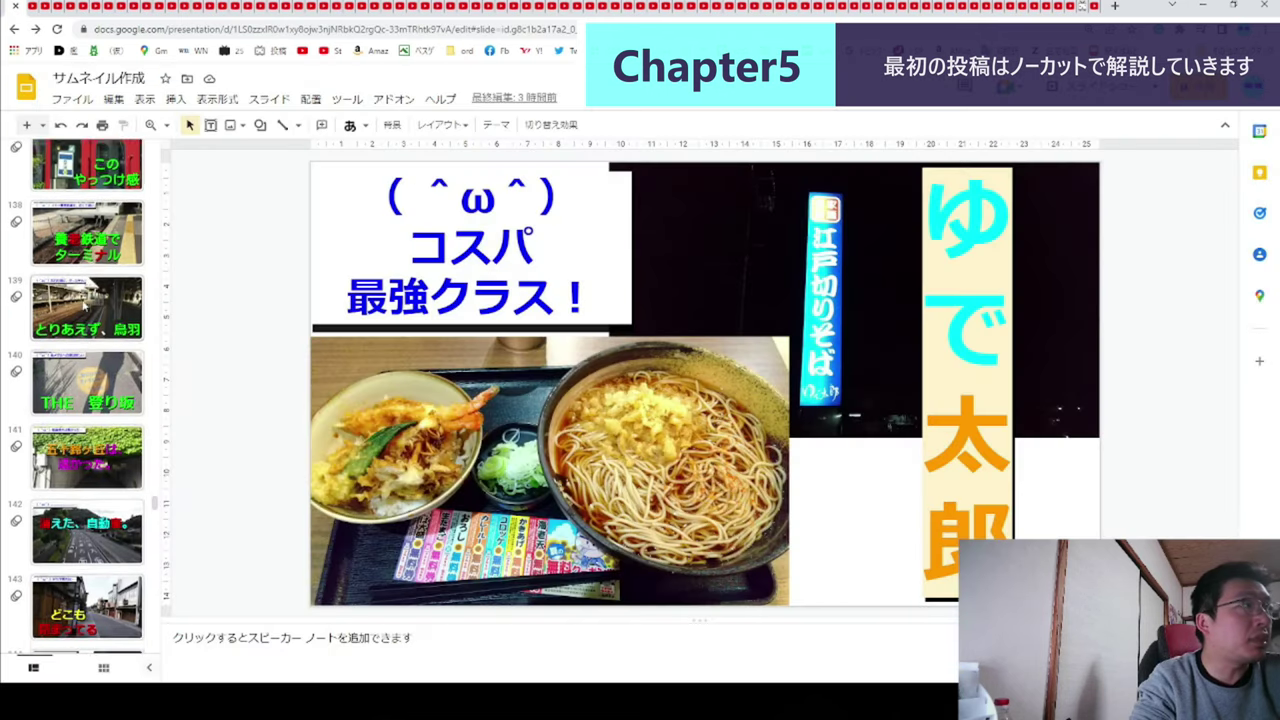
{"action": "left_click", "coordinate": [82, 262]}
- Download the current 養老鉄道でターミナル slide as a PNG image
{"action": "left_click", "coordinate": [72, 99]}
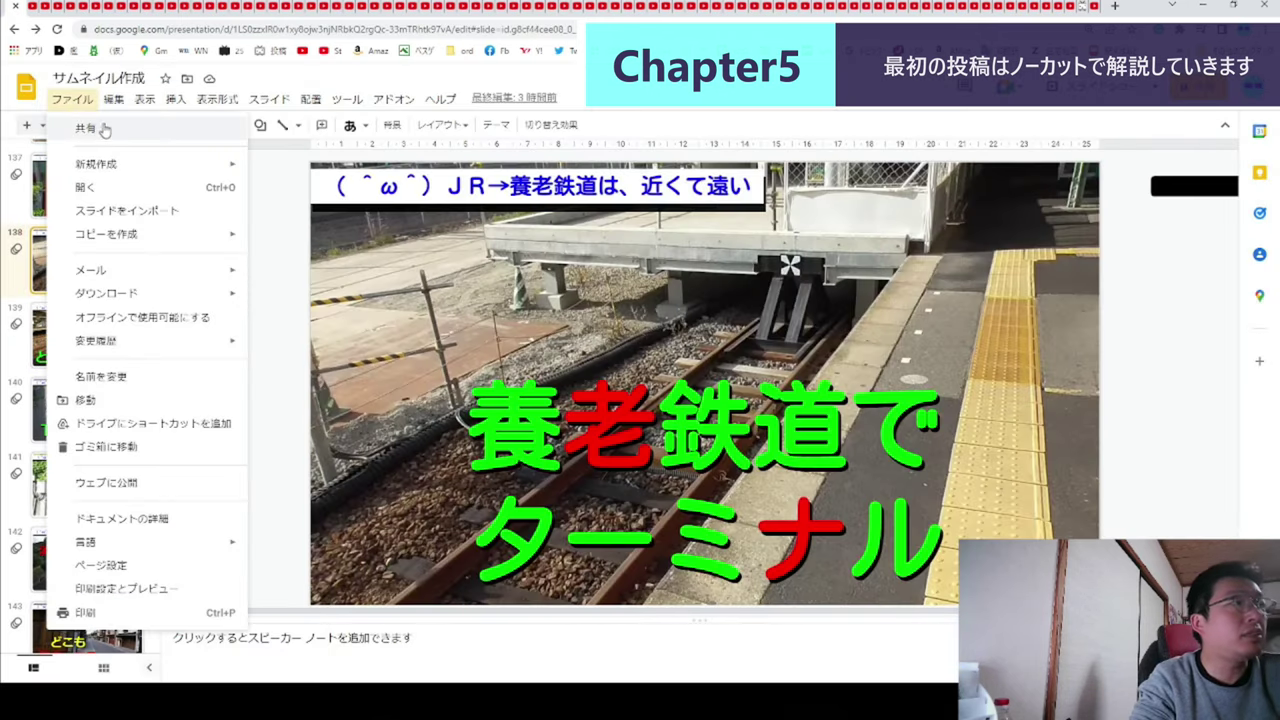
{"action": "mouse_move", "coordinate": [162, 293]}
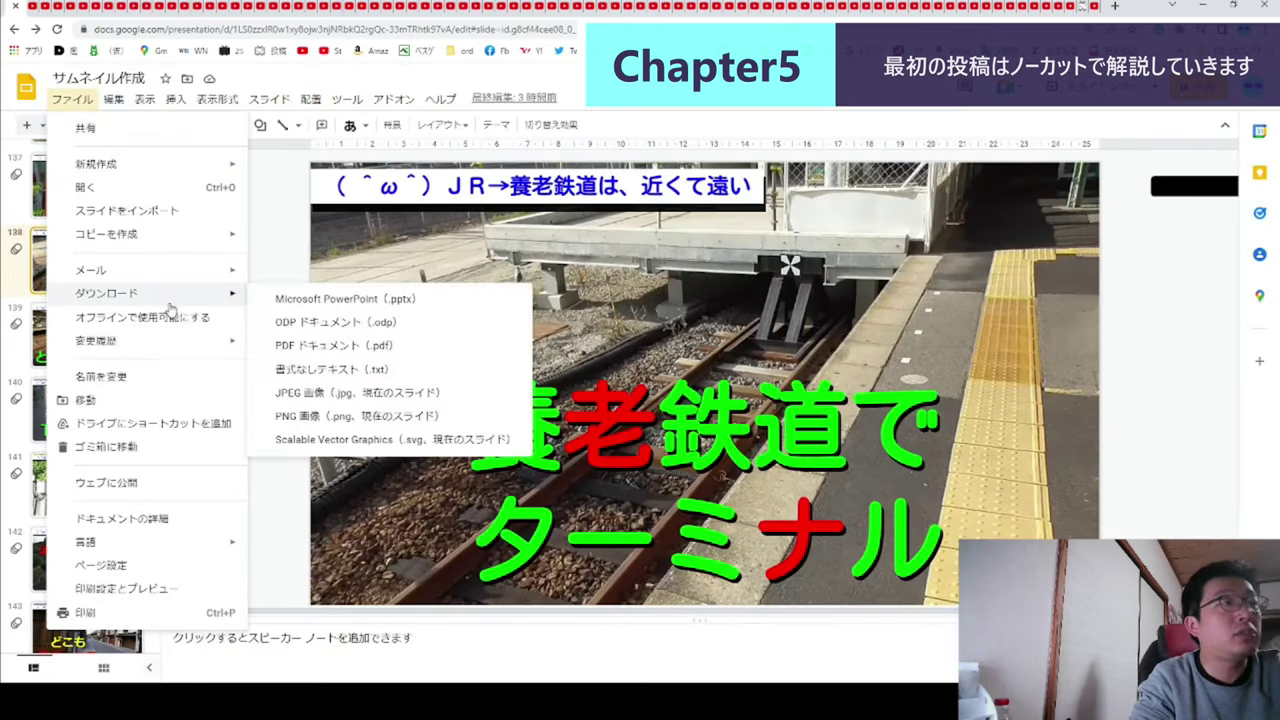
{"action": "left_click", "coordinate": [394, 416]}
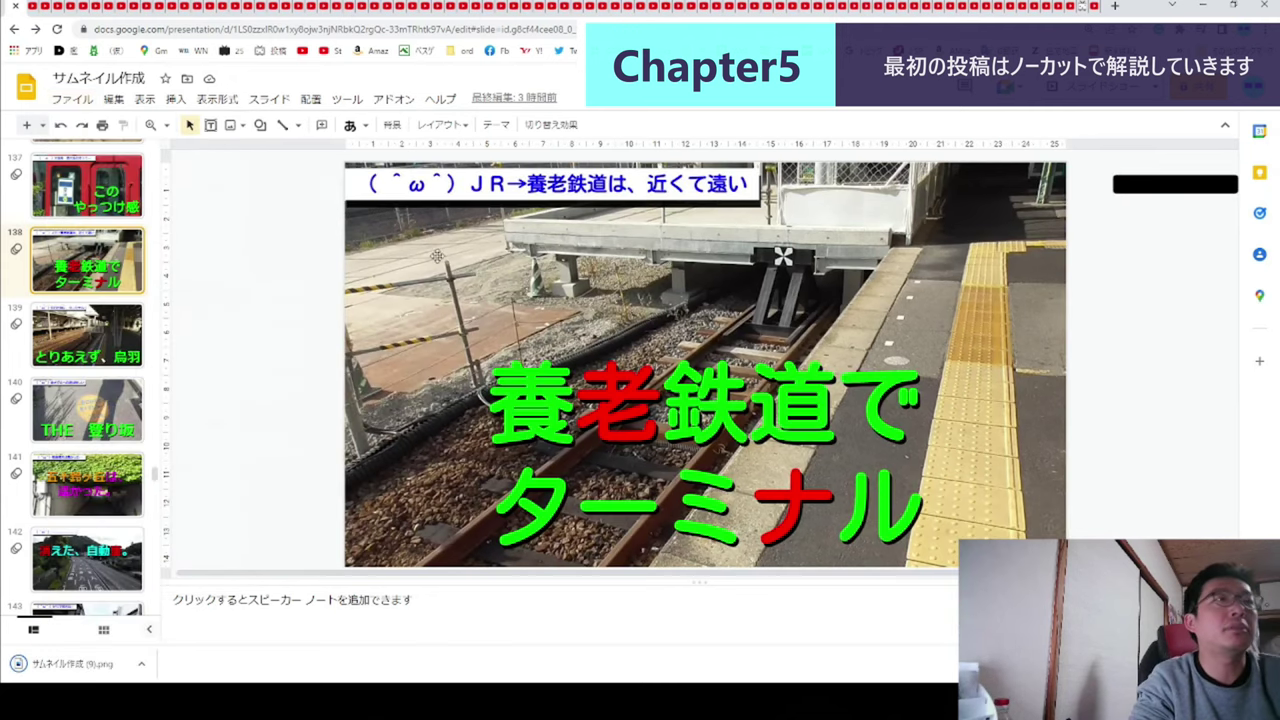
- Switch back to the Niconico upload page and set the downloaded サムネイル作成 (9).png as the video's thumbnail
{"action": "left_click", "coordinate": [1081, 8]}
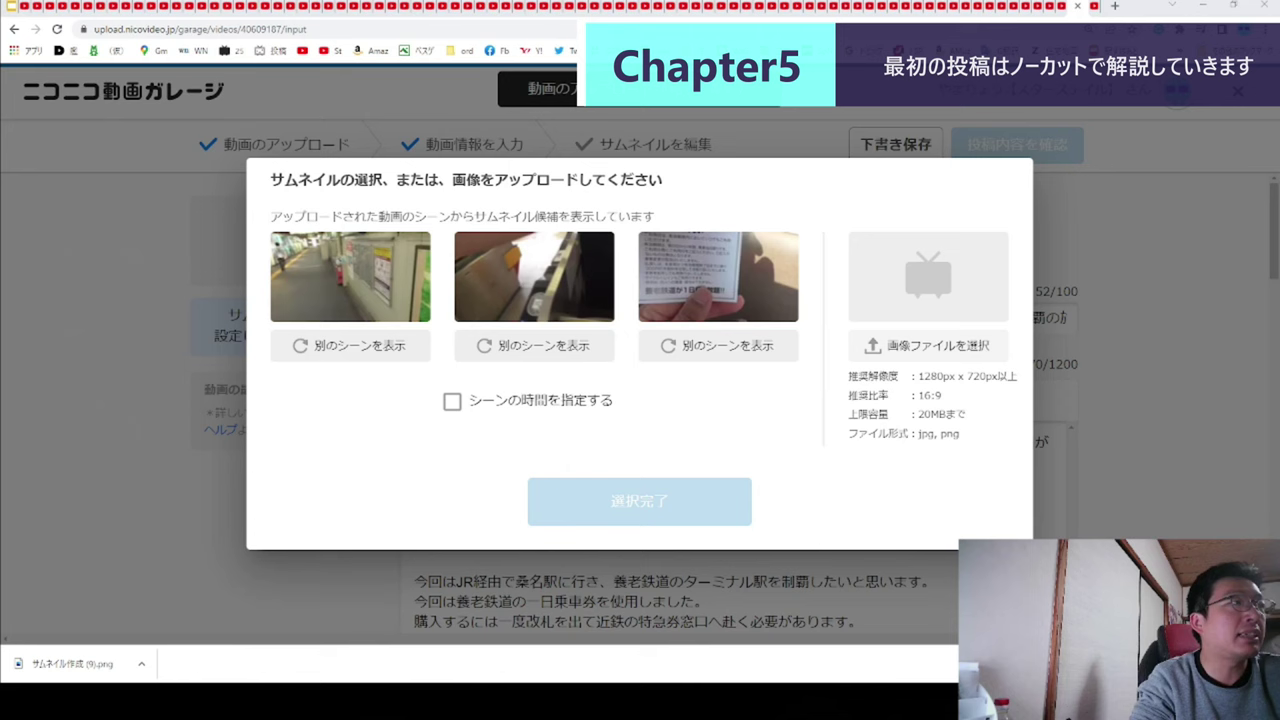
{"action": "key", "text": "Return"}
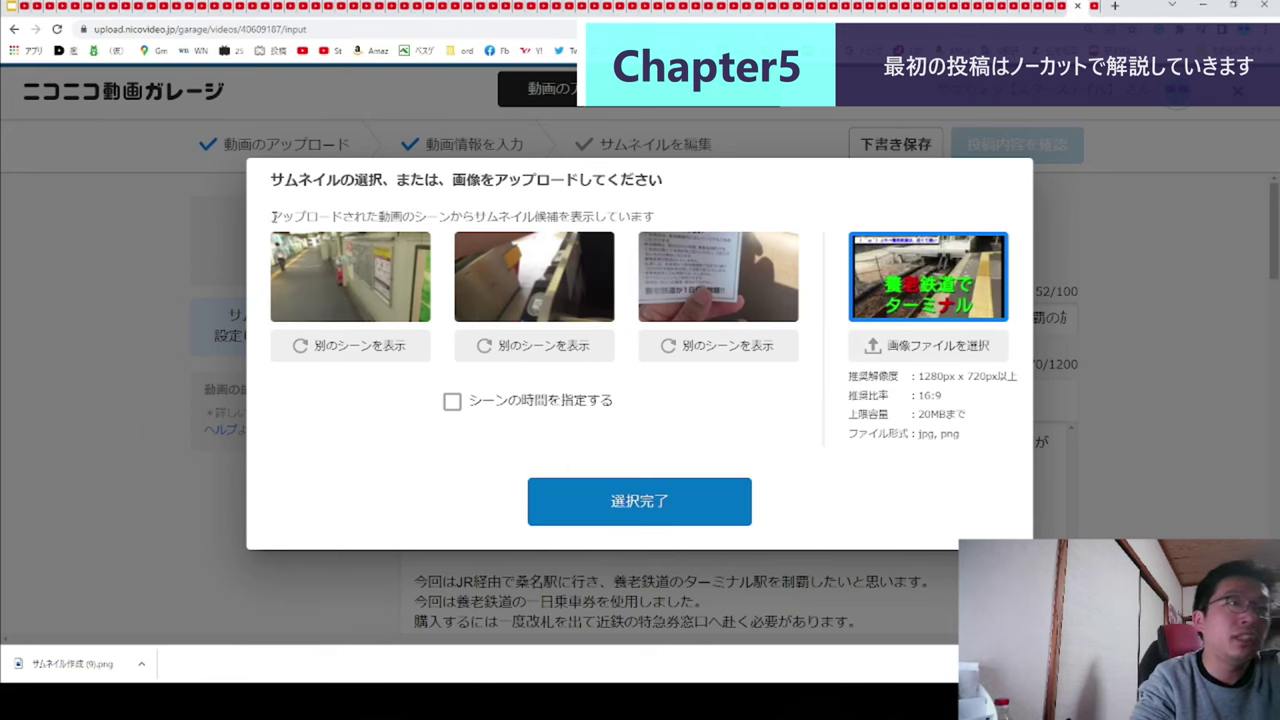
{"action": "left_click", "coordinate": [604, 515]}
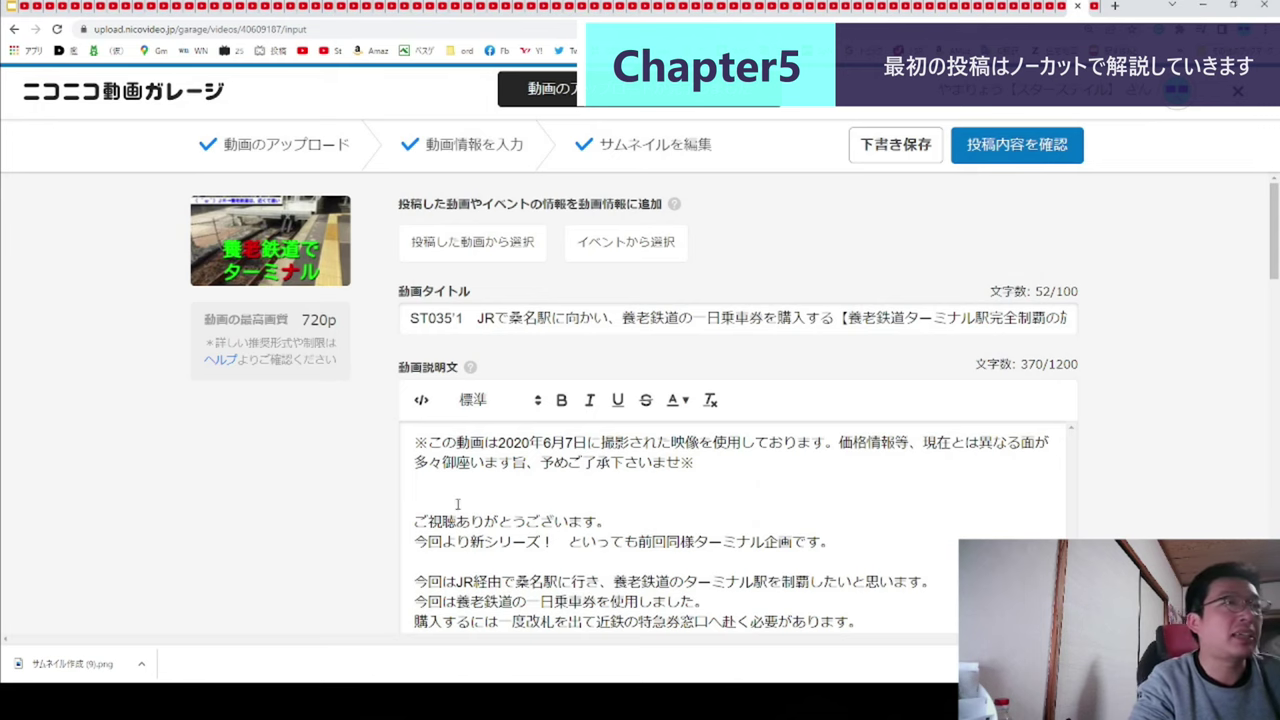
- Review the video's settings once more and post the ST035'1 video with the completion e-mail notification left on
{"action": "scroll", "coordinate": [871, 378], "scroll_direction": "down", "scroll_amount": 15}
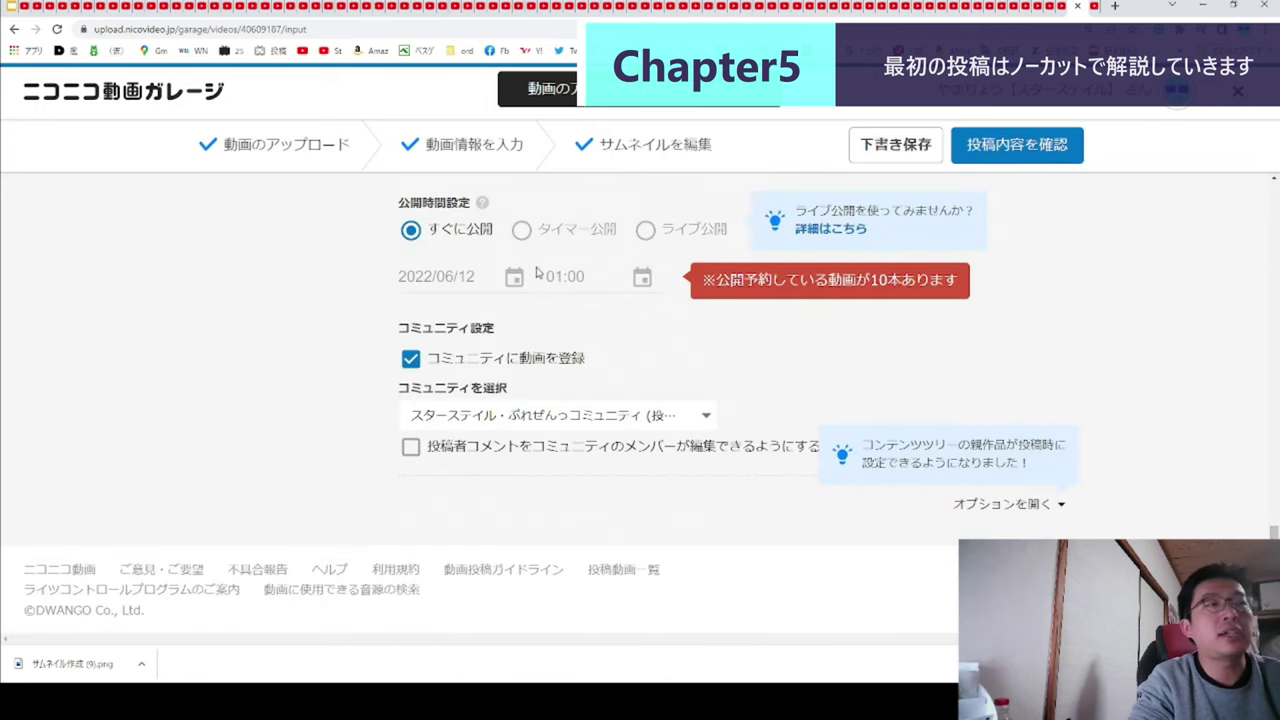
{"action": "scroll", "coordinate": [528, 420], "scroll_direction": "up", "scroll_amount": 6}
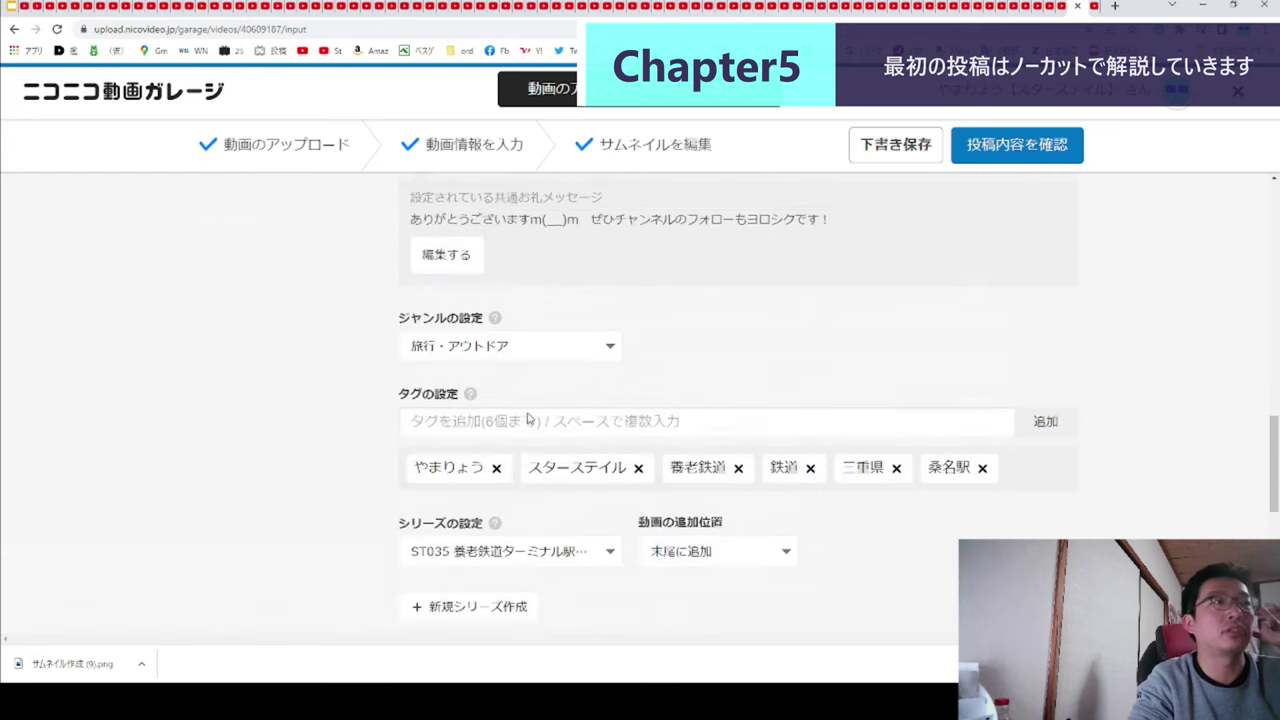
{"action": "scroll", "coordinate": [528, 410], "scroll_direction": "up", "scroll_amount": 10}
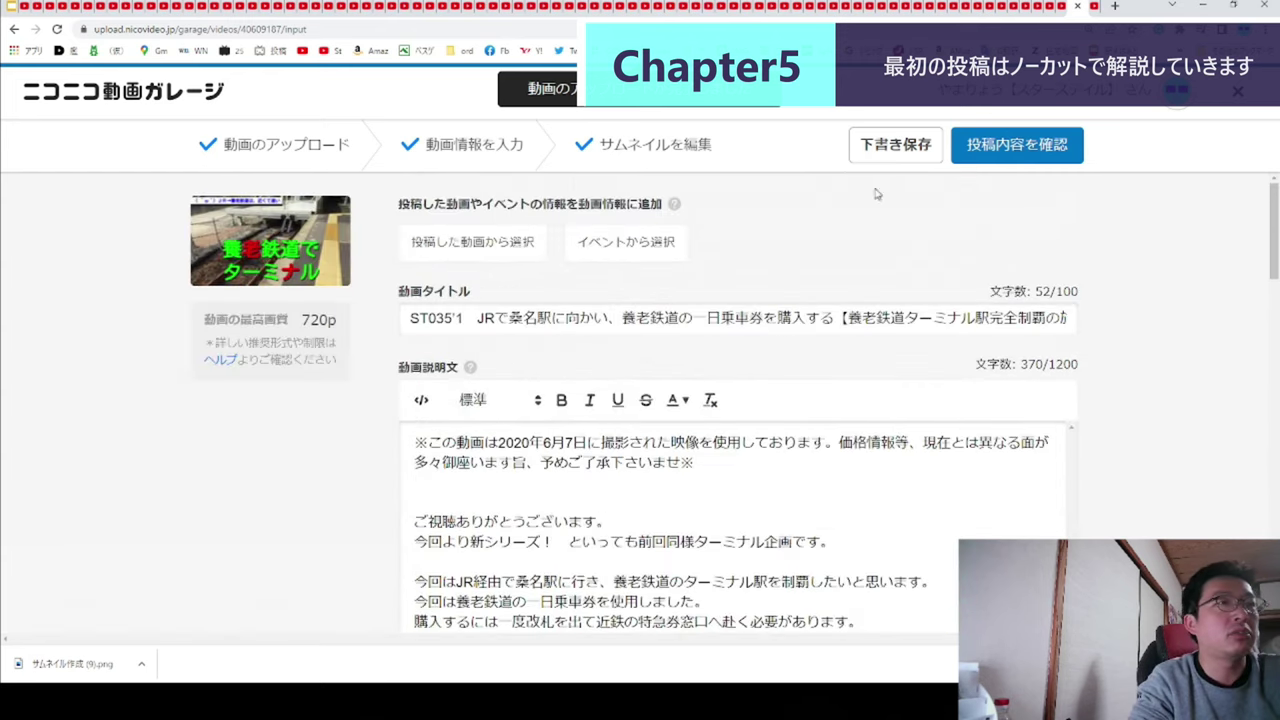
{"action": "left_click", "coordinate": [1076, 160]}
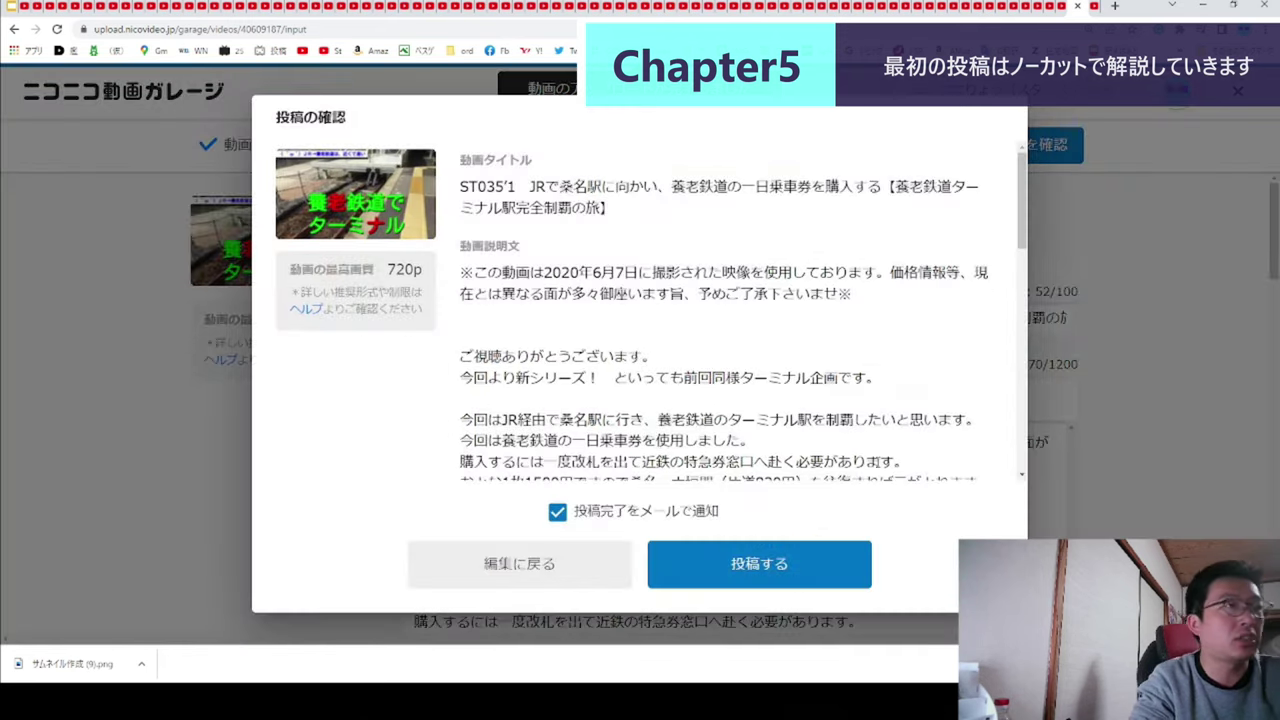
{"action": "left_click", "coordinate": [820, 574]}
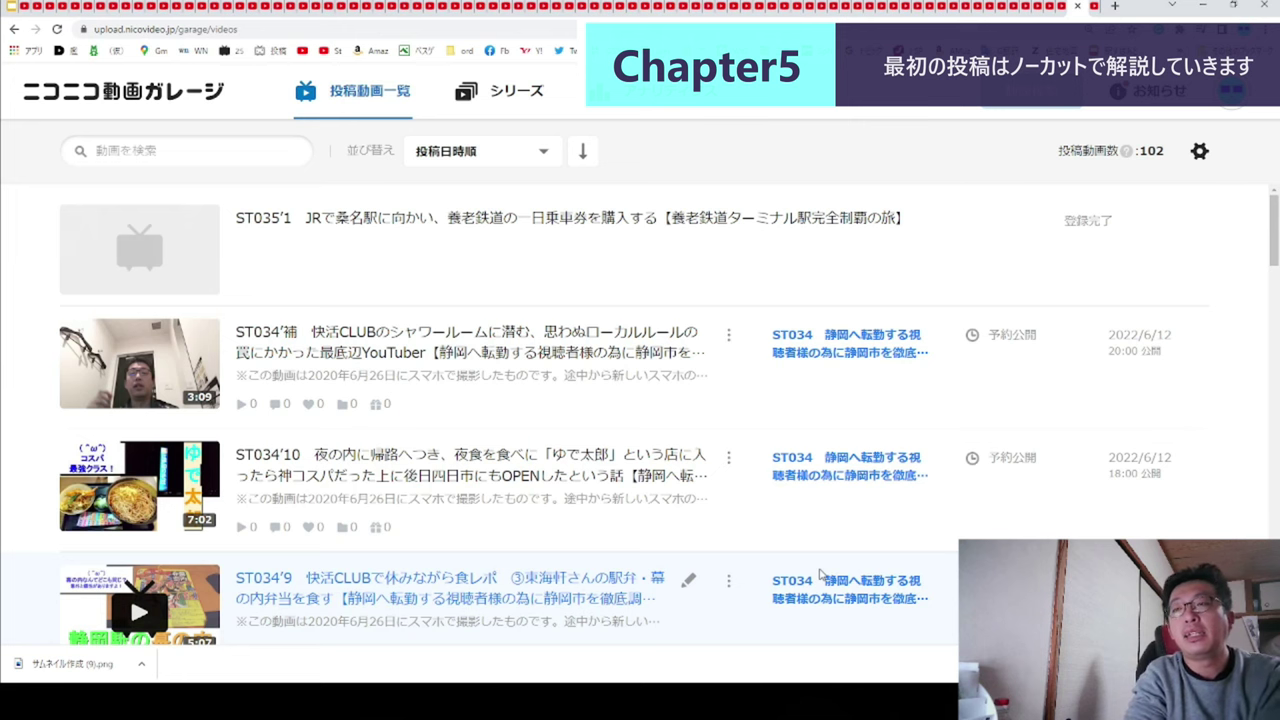
- Look through the posted video list for the ST035'1 entry and open the upload page for a new video
{"action": "scroll", "coordinate": [820, 572], "scroll_direction": "down", "scroll_amount": 1}
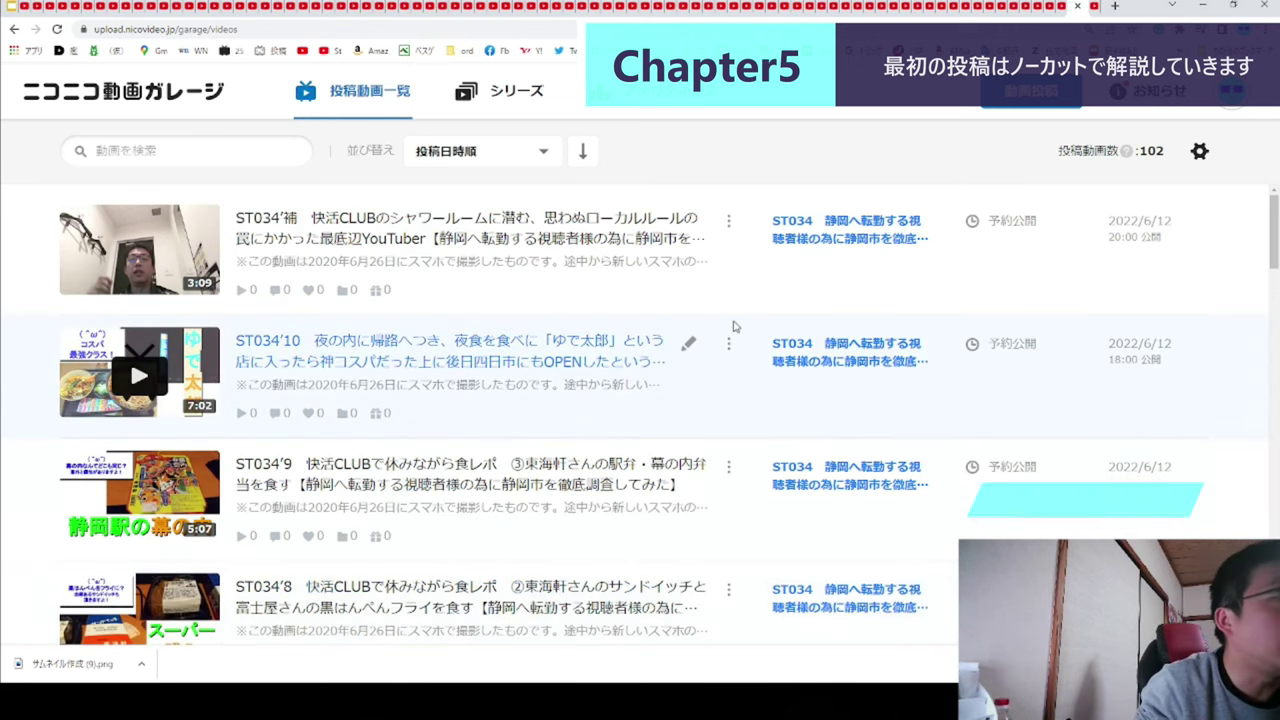
{"action": "scroll", "coordinate": [733, 327], "scroll_direction": "down", "scroll_amount": 6}
{"action": "scroll", "coordinate": [733, 321], "scroll_direction": "down", "scroll_amount": 1}
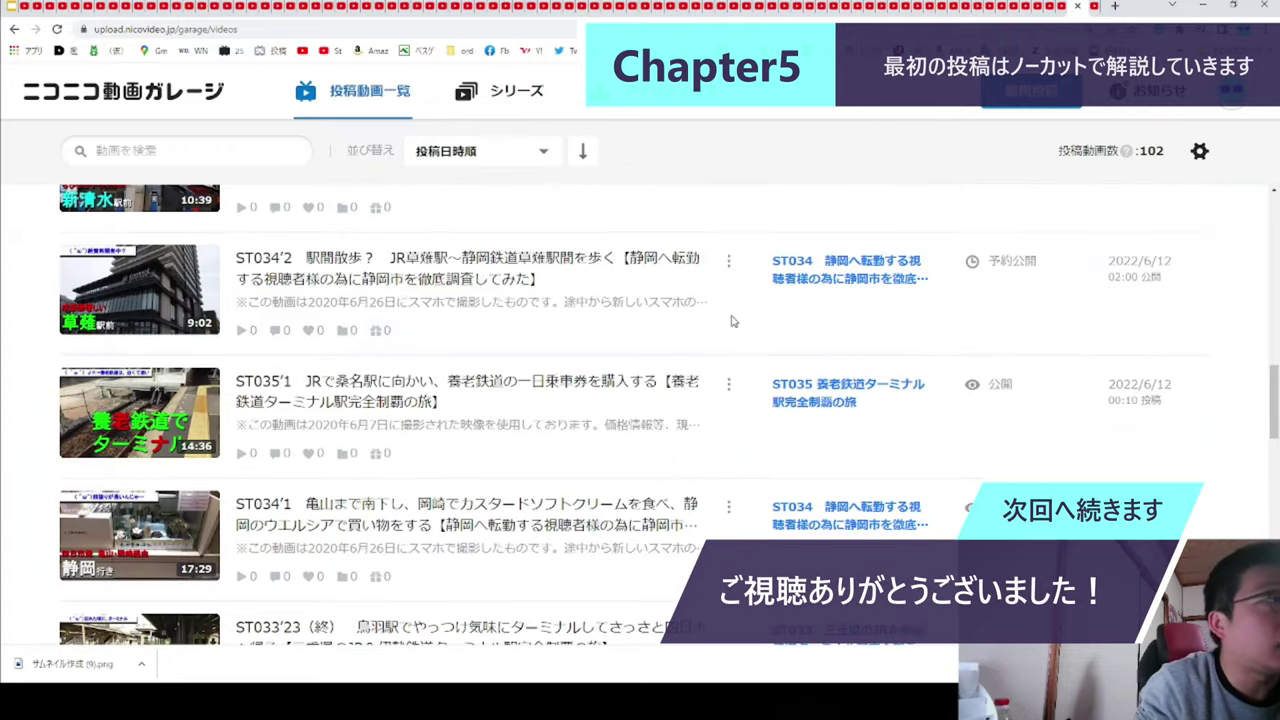
{"action": "scroll", "coordinate": [733, 321], "scroll_direction": "up", "scroll_amount": 7}
{"action": "scroll", "coordinate": [733, 321], "scroll_direction": "up", "scroll_amount": 1}
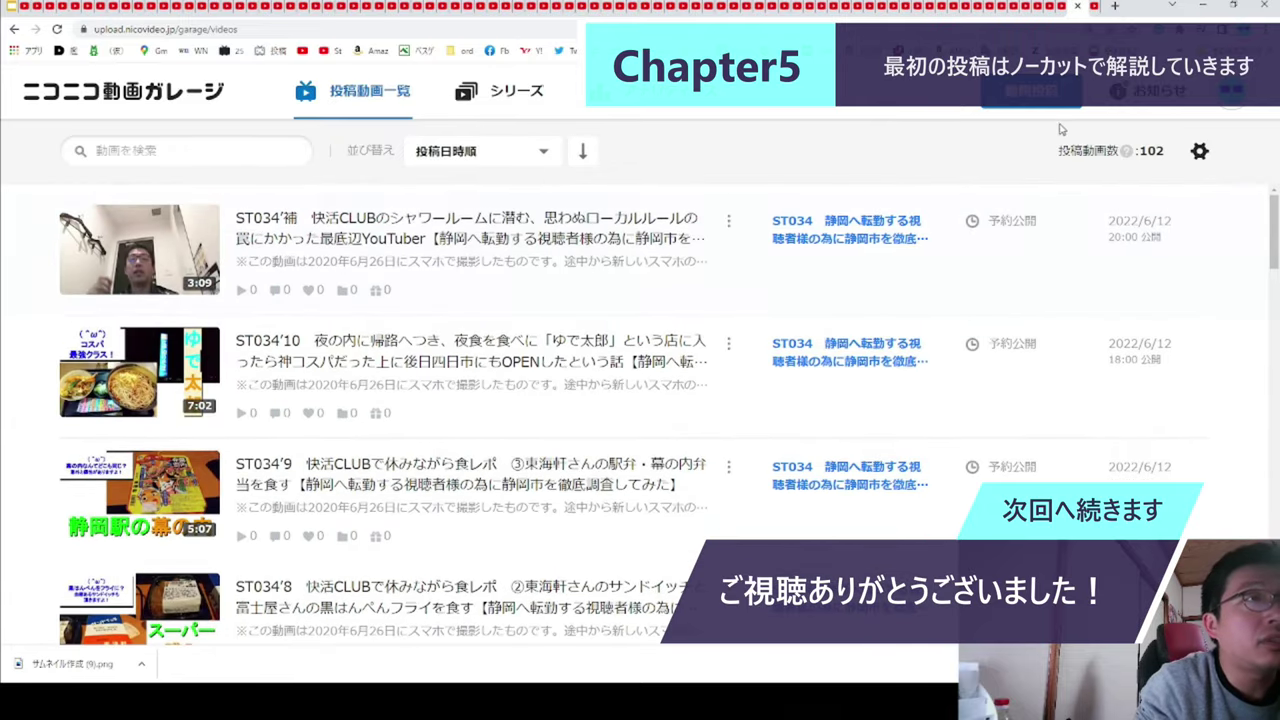
{"action": "left_click", "coordinate": [1030, 90]}
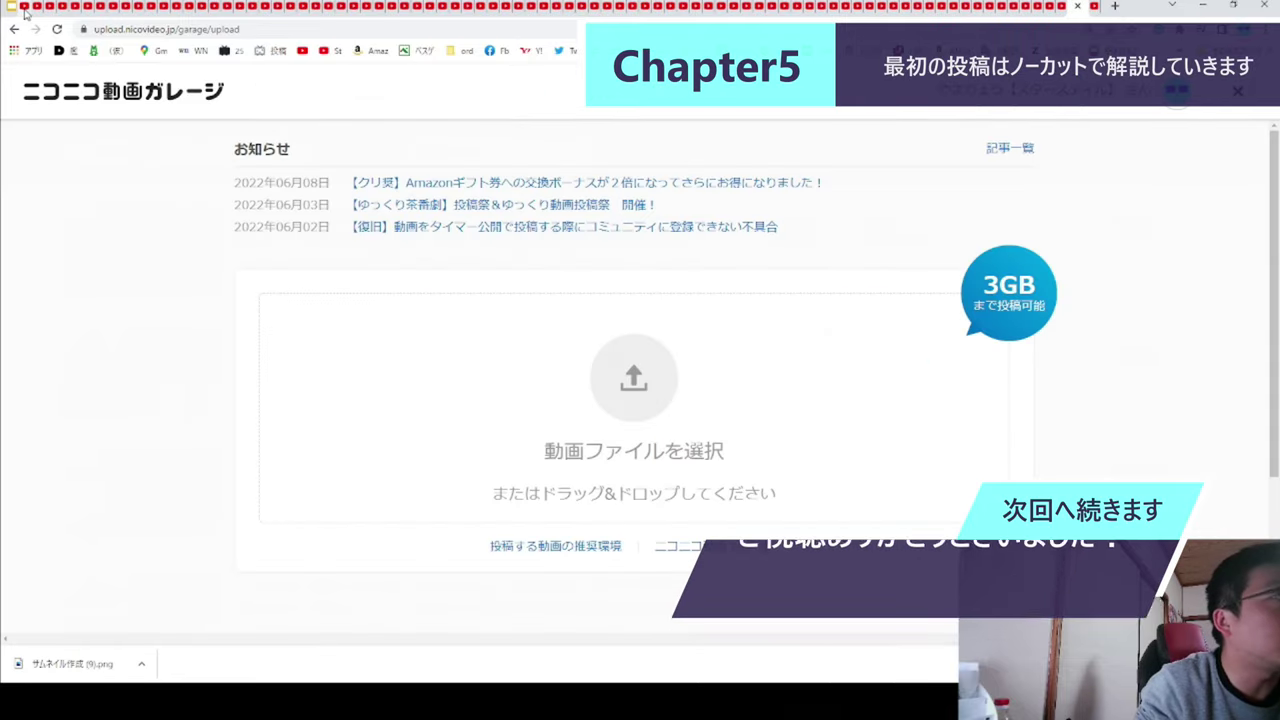